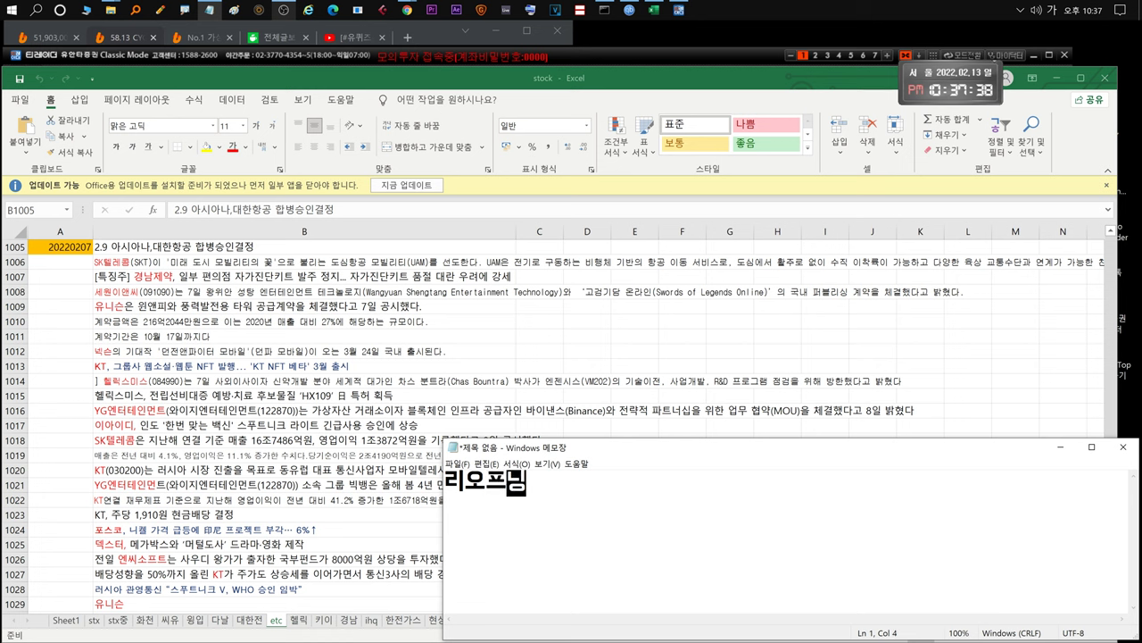
Complete the Notepad note as "리오프닝관련해서 주가 오르는추세(전쟁...리스크로 하락나오겠지만)" and clear it.
type("주가 오트는추세")
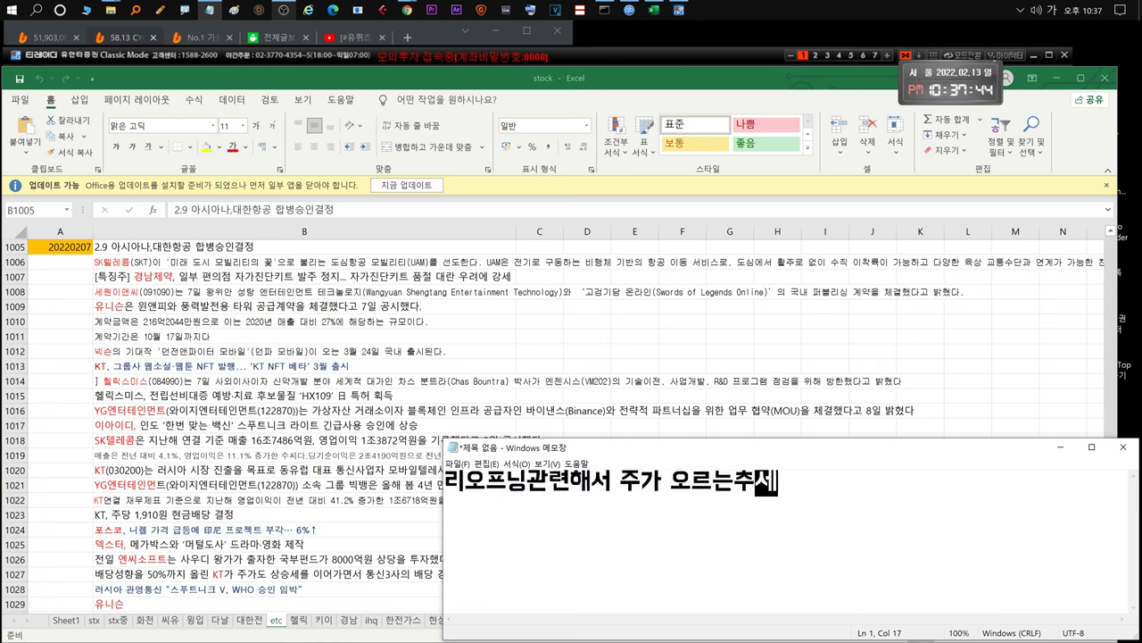
type("(전젱")
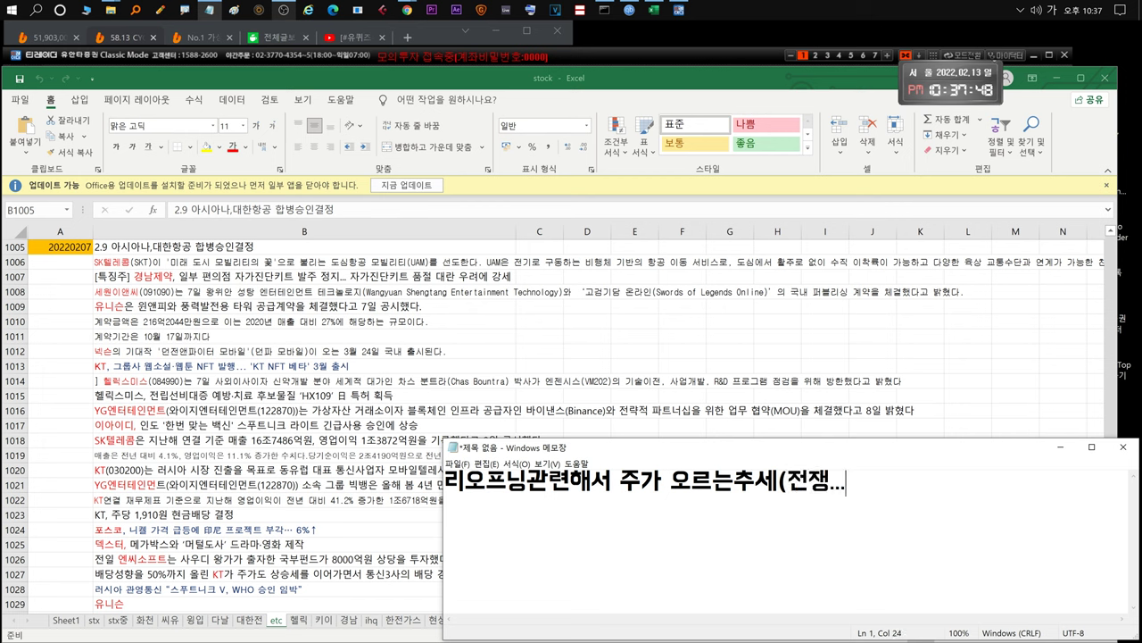
type("...리스크로 하락나오겠지만")
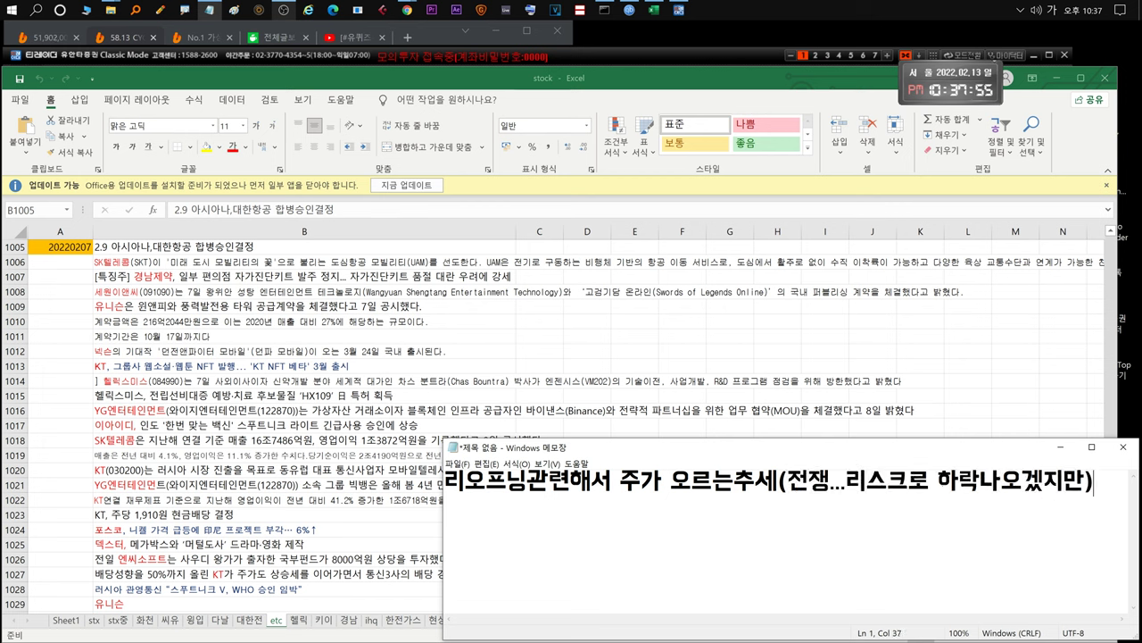
key("ctrl+a")
key("Delete")
Write the note "경남제약. 자가진단키트로 급등후 하락중!" in the empty Notepad file and clear it.
type("경남제약.")
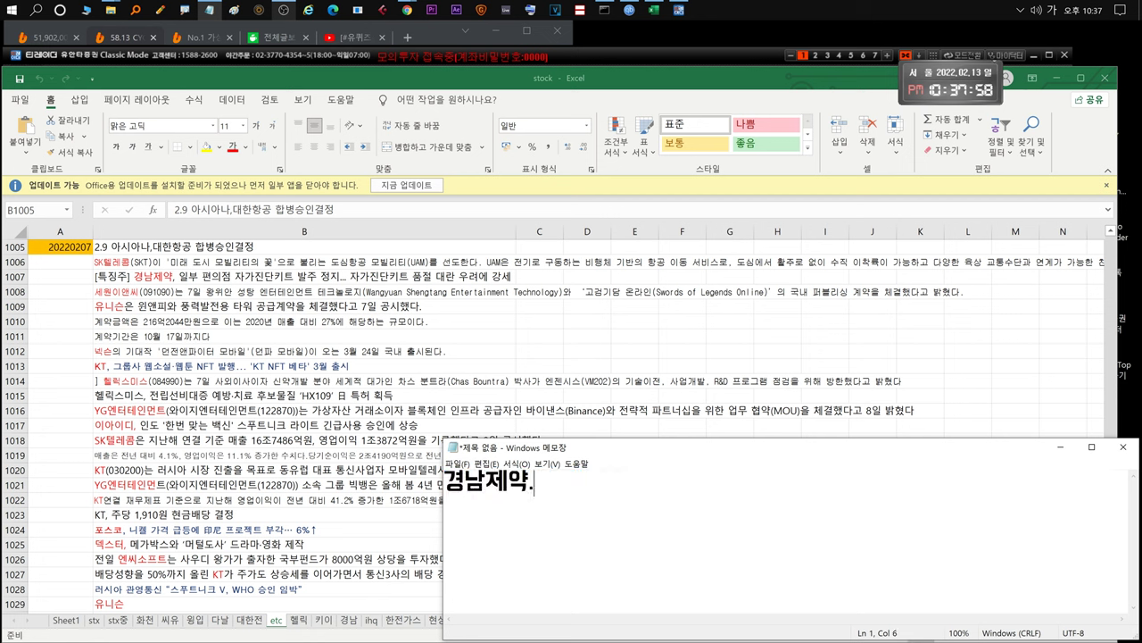
type("  자가진단키트")
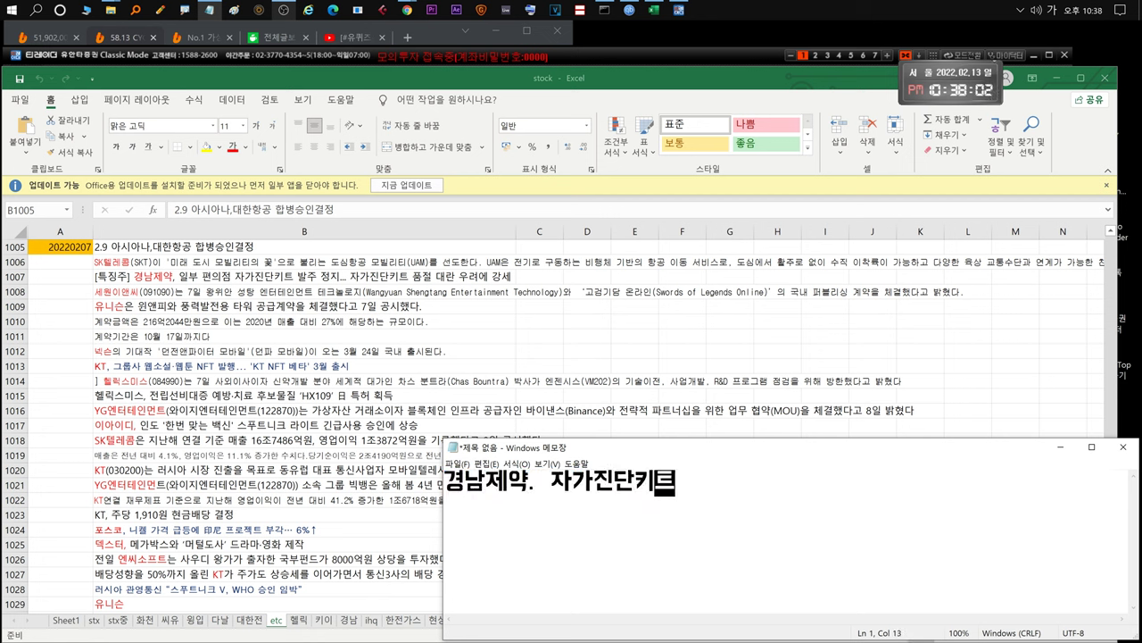
type("로 급등후 ")
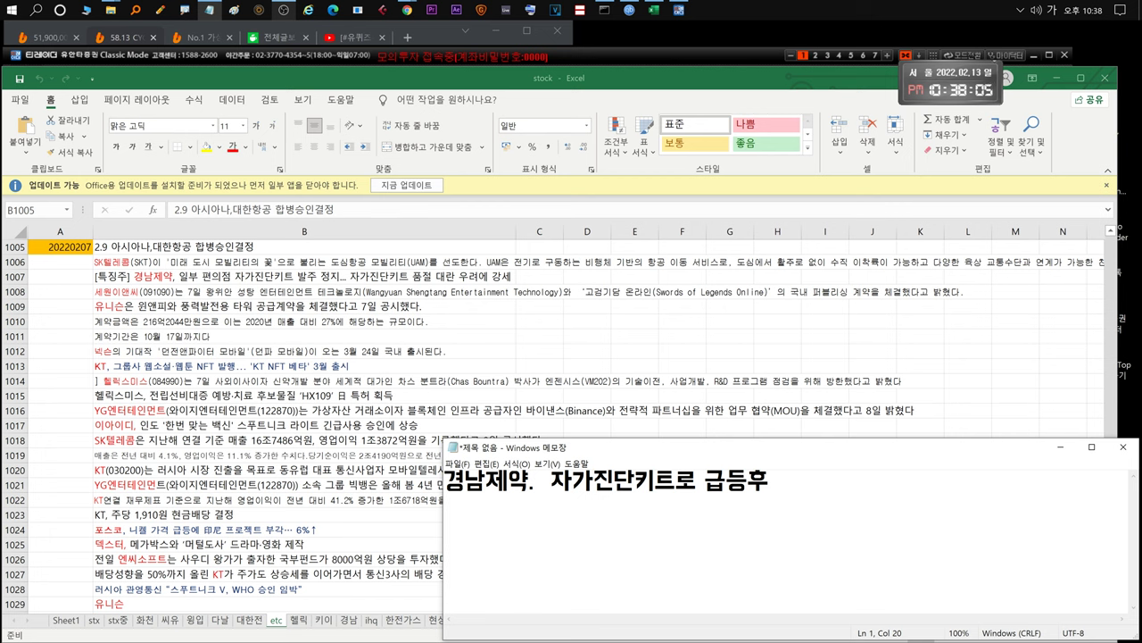
type("하락중!")
key("ctrl+a")
key("BackSpace")
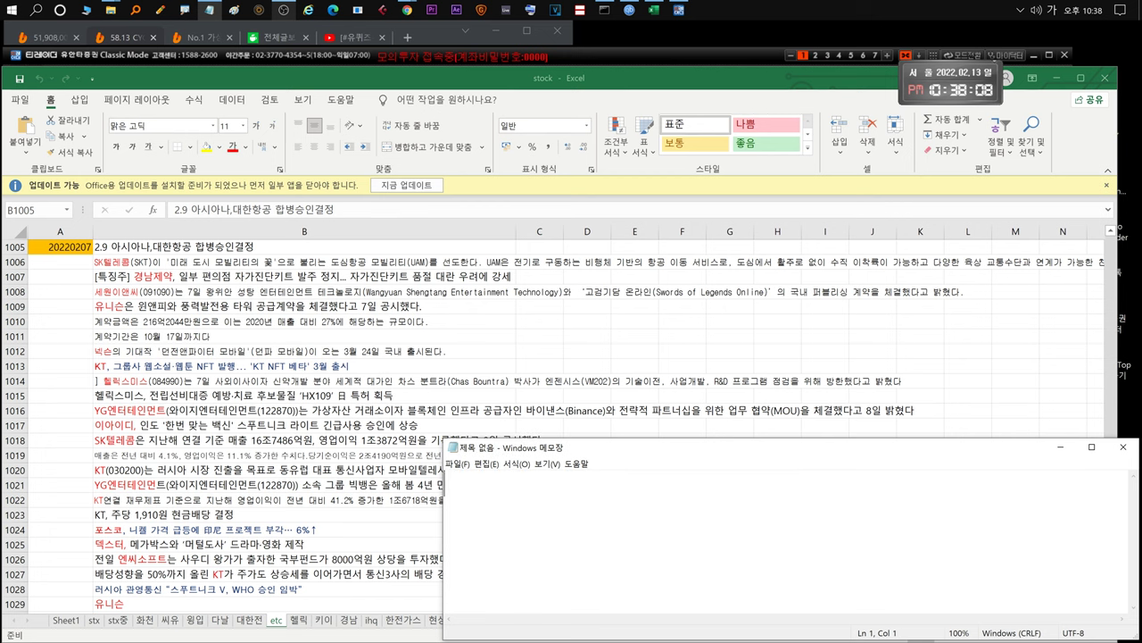
Select the 유니슨 supply contract entry in B1009, write "유니슨 수주나오면 하락!!! 이런경우 계속 빠지는..경우가 많음!" in Notepad and clear it.
left_click(128, 306)
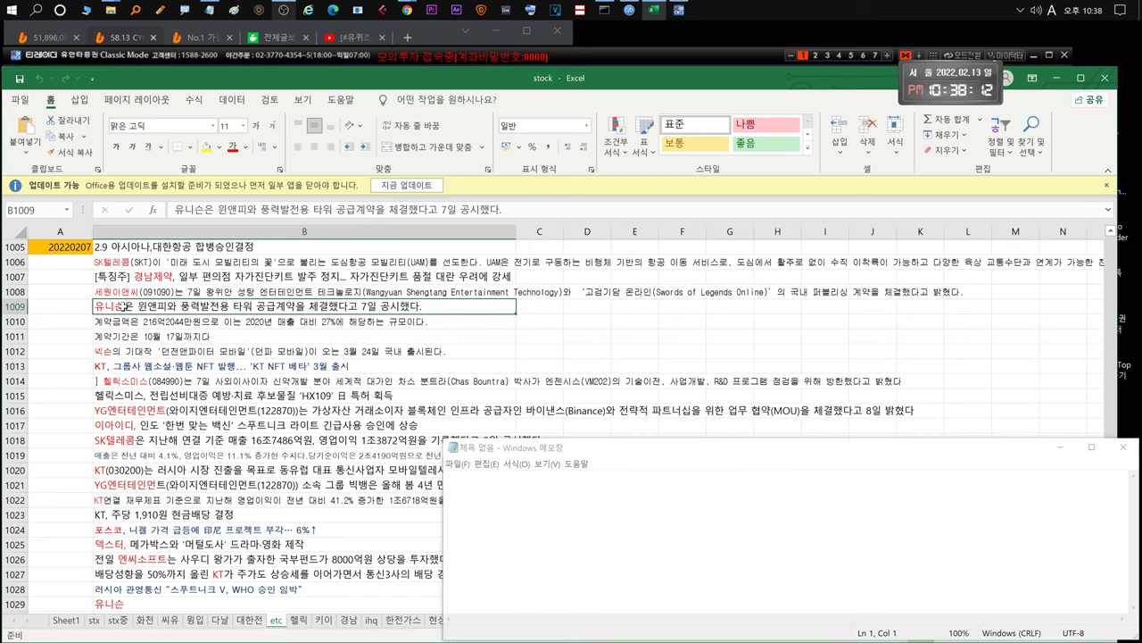
key("alt+Tab")
type("유니슨 ")
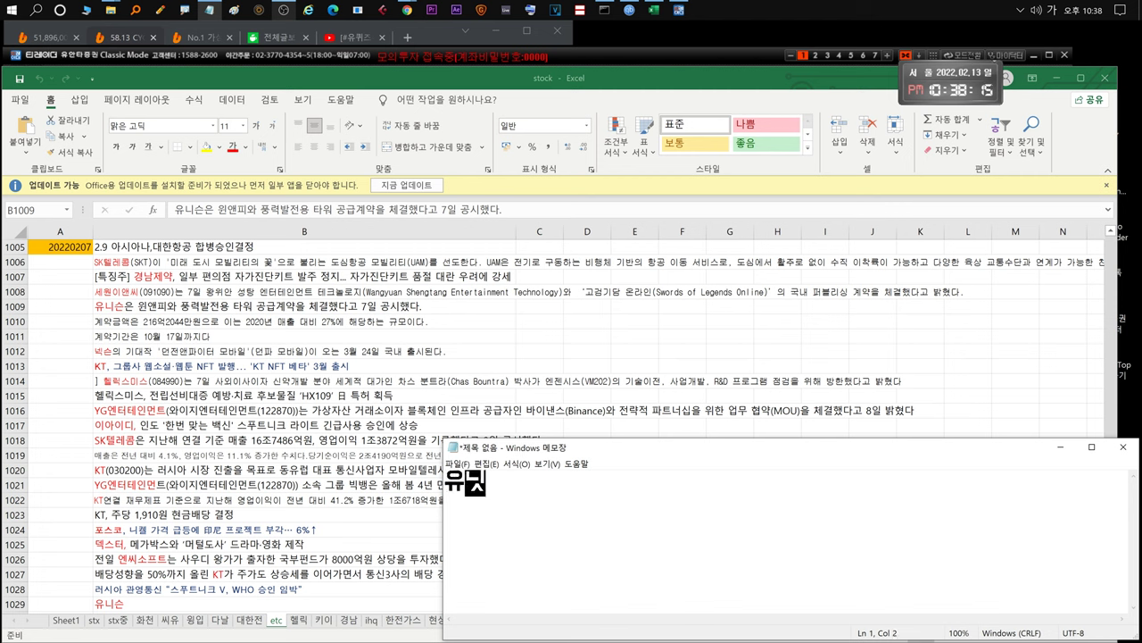
type("수주나오면")
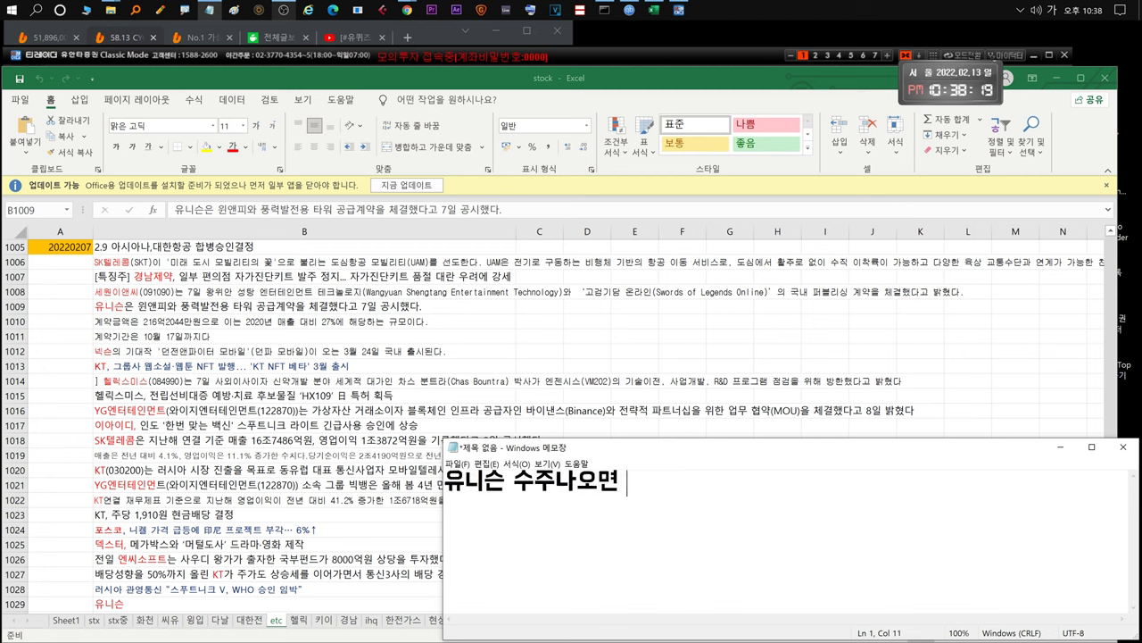
type(" 하락")
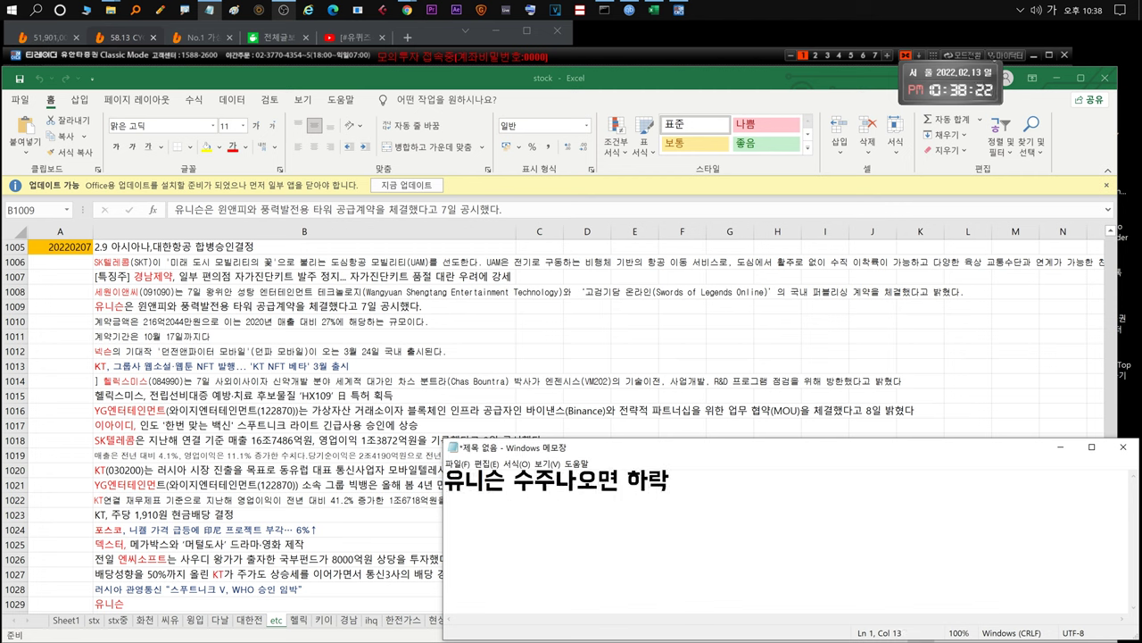
type("!!! 이런경우 계속 빠지")
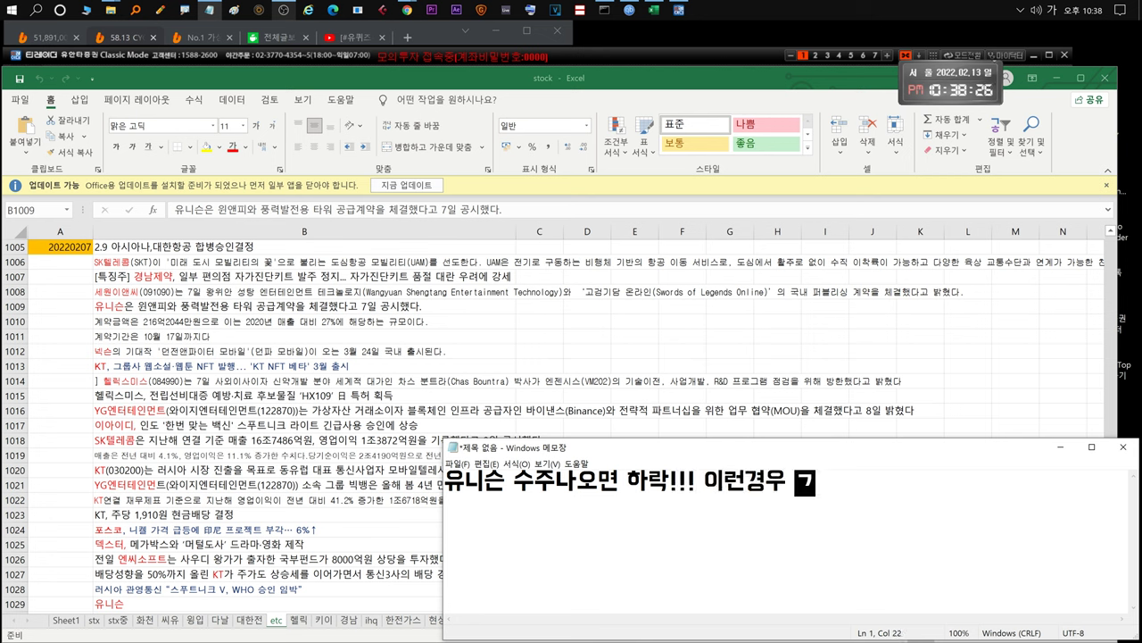
type("는..")
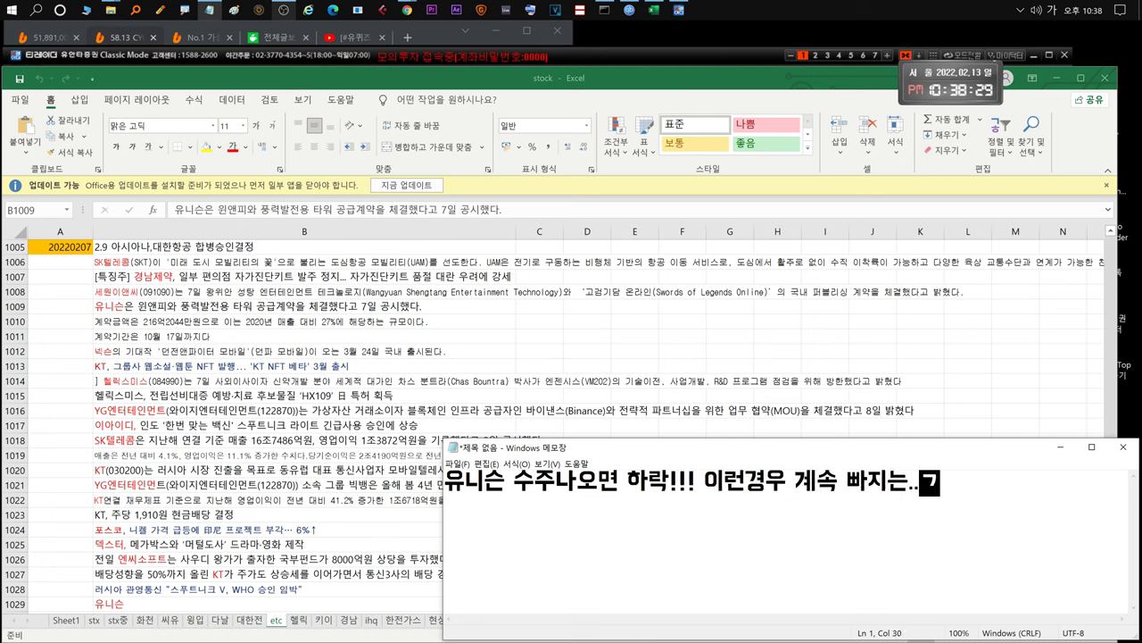
type("경우가 많음!")
key("ctrl+a")
key("BackSpace")
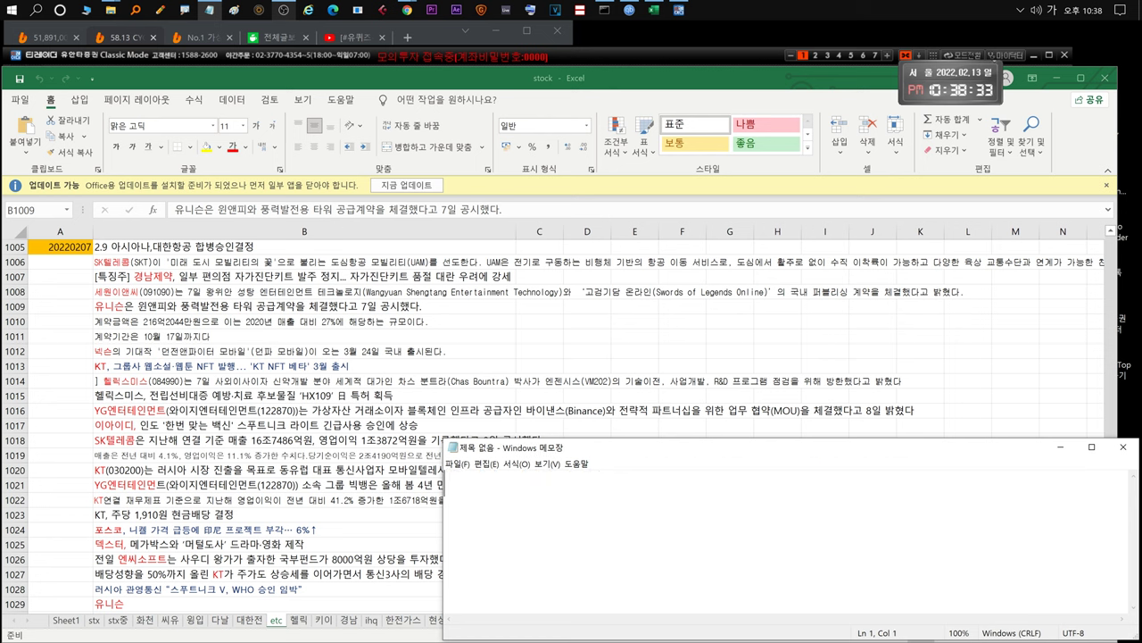
Write the Notepad note "넥슨 3.24 국내출시!!!" about the game release and clear it.
type("넥슨 3.24 국")
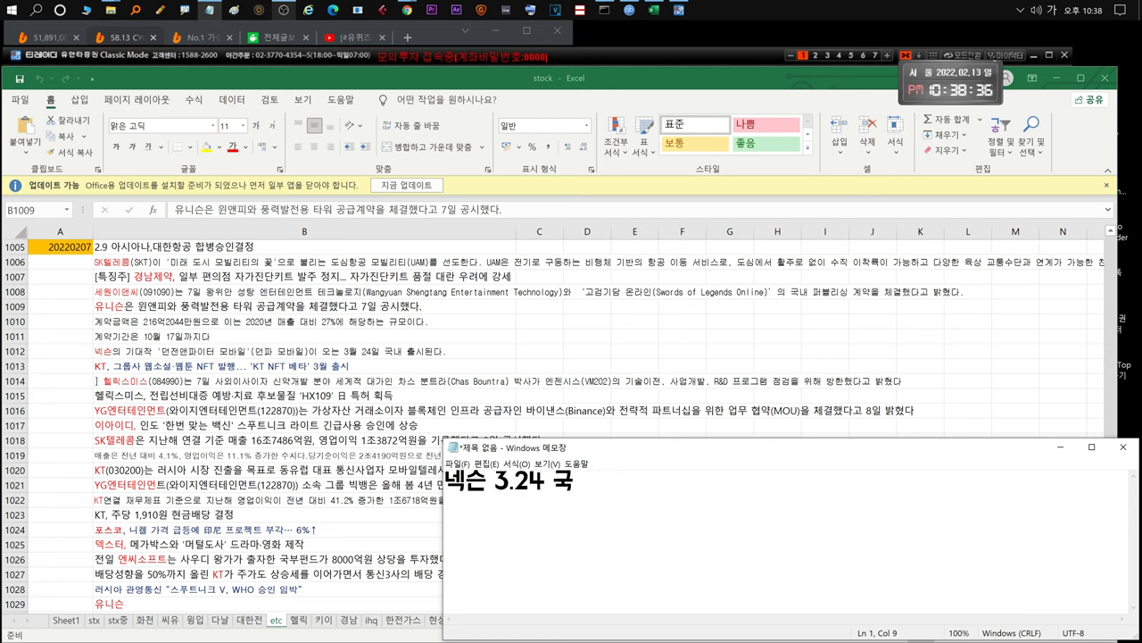
type("내출시!!!")
key("ctrl+a")
key("BackSpace")
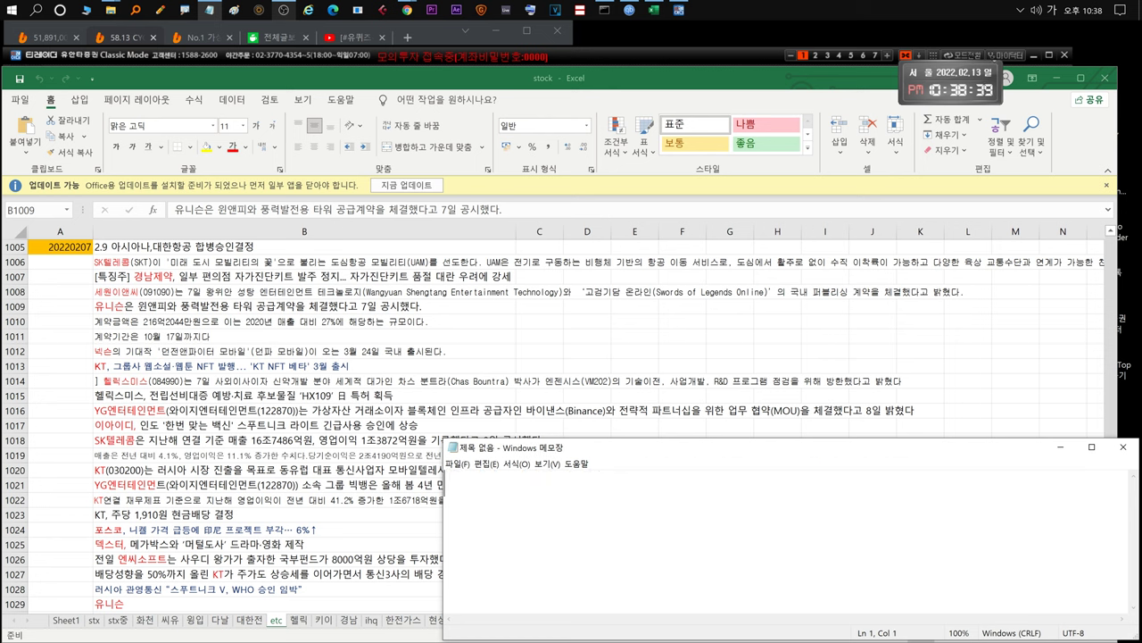
Go through the KT NFT entry and the YG엔터테인먼트 Binance entry in B1016, note "yg nft바이낸스" in Notepad and remove it.
left_click(180, 365)
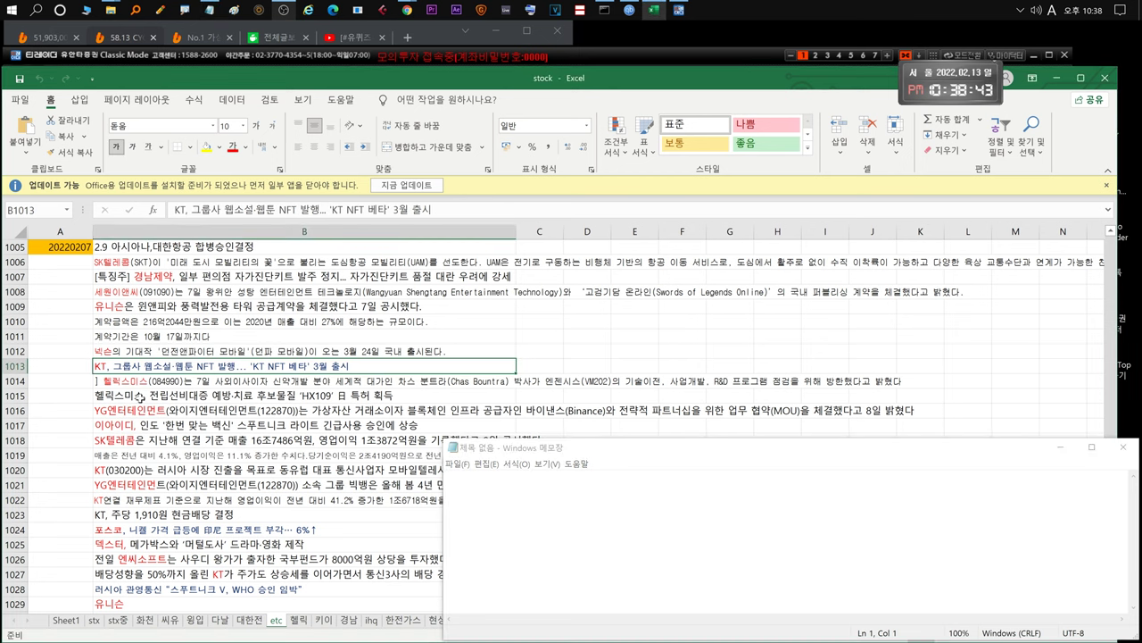
left_click(191, 410)
scroll(264, 423, "down", 1)
left_click(571, 509)
key("Hangul")
type("yg")
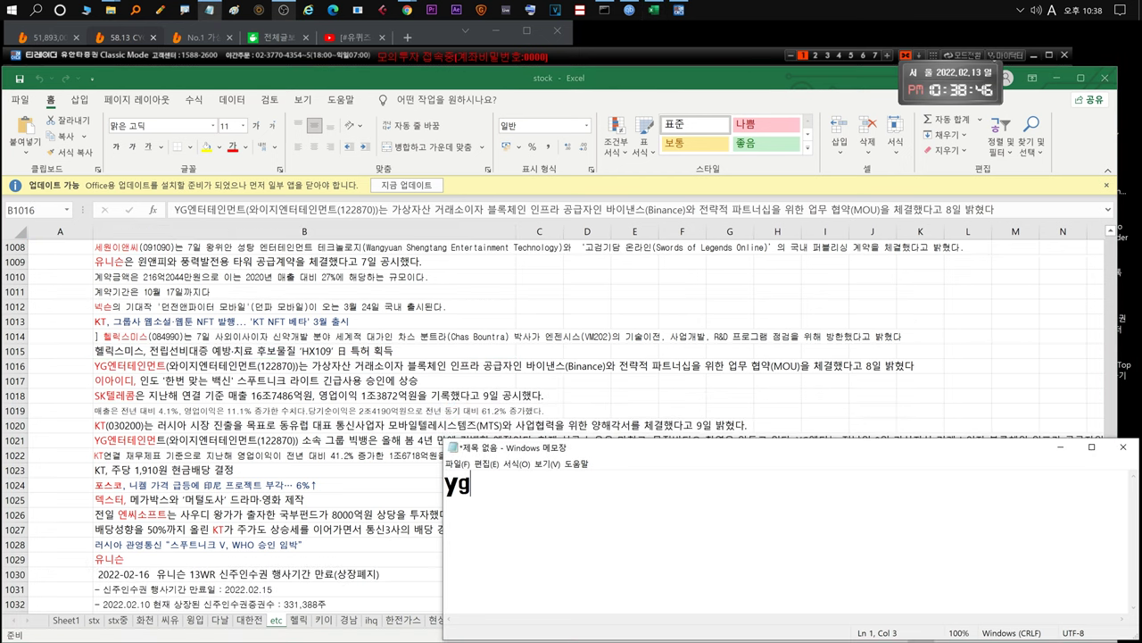
type(" nft바이낸스")
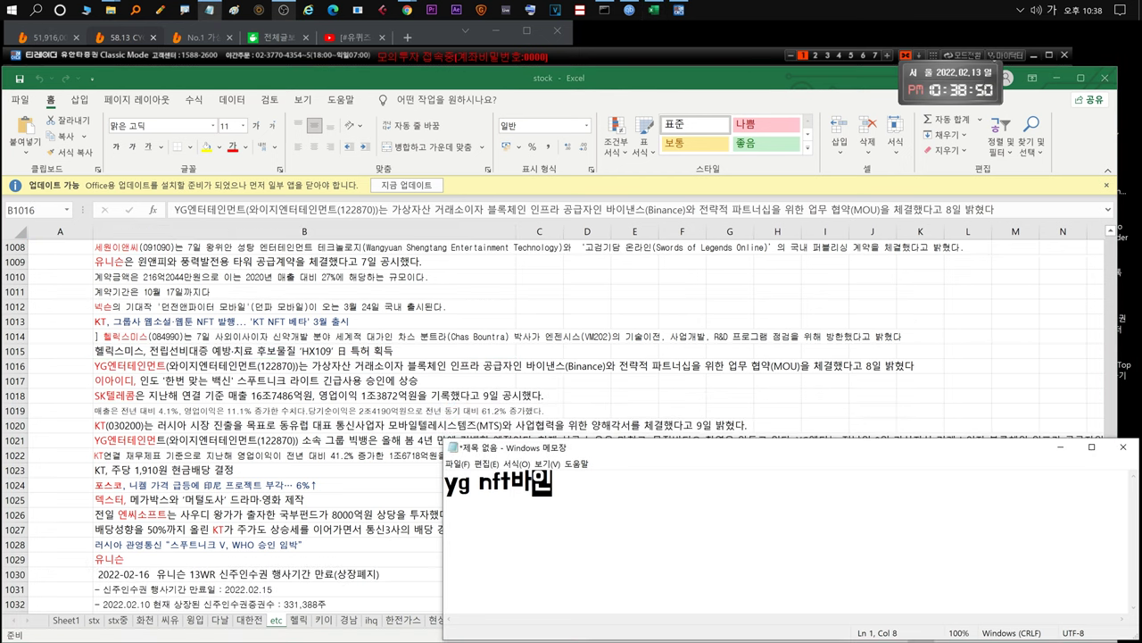
key("ctrl+z")
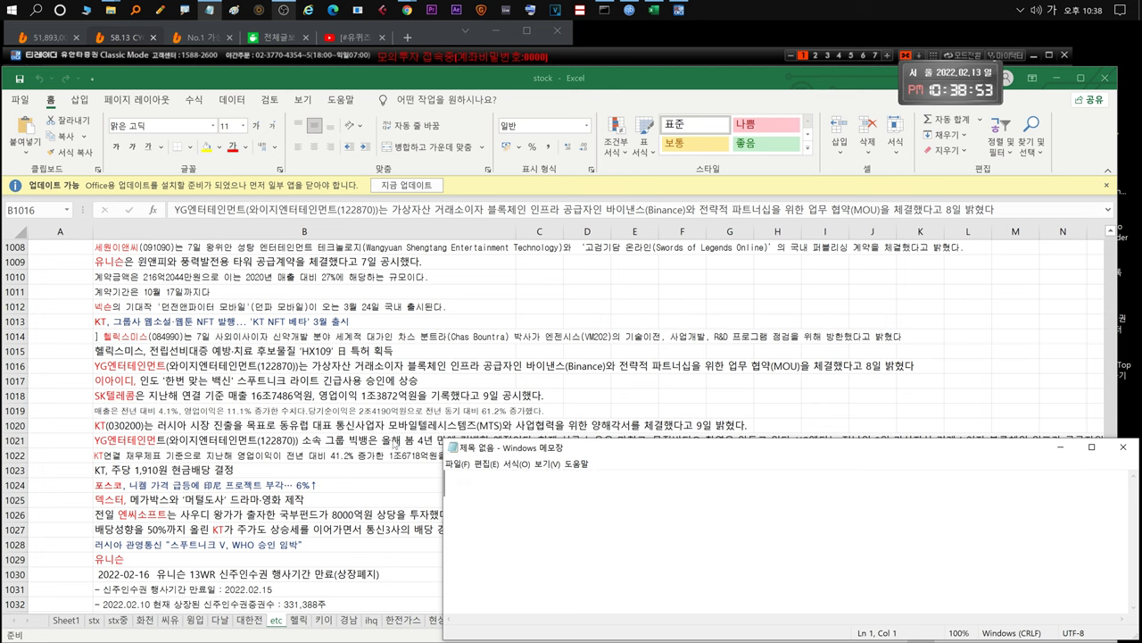
Select the YG엔터테인먼트 comeback entry in B1021, write "빅뱅 곧 컴백예정!" in Notepad and undo the note.
left_click(251, 377)
left_click(223, 382)
left_click(191, 397)
scroll(188, 414, "down", 1)
left_click(177, 396)
scroll(215, 406, "down", 1)
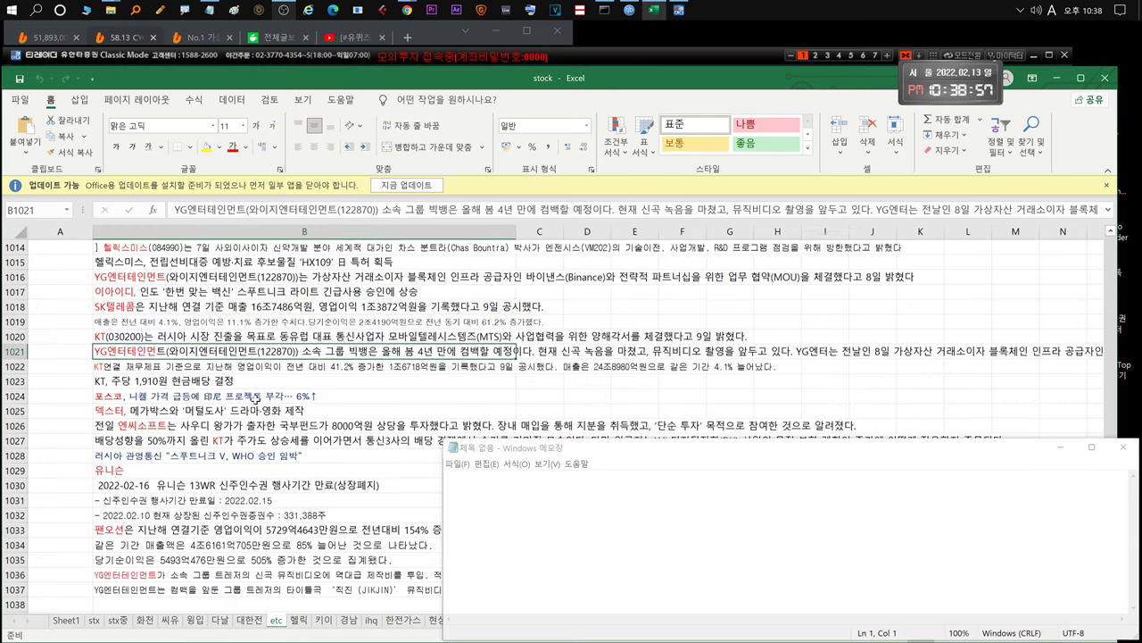
left_click(536, 500)
type("ㅂ빅뱅 곧 컴백예정!")
key("ctrl+z")
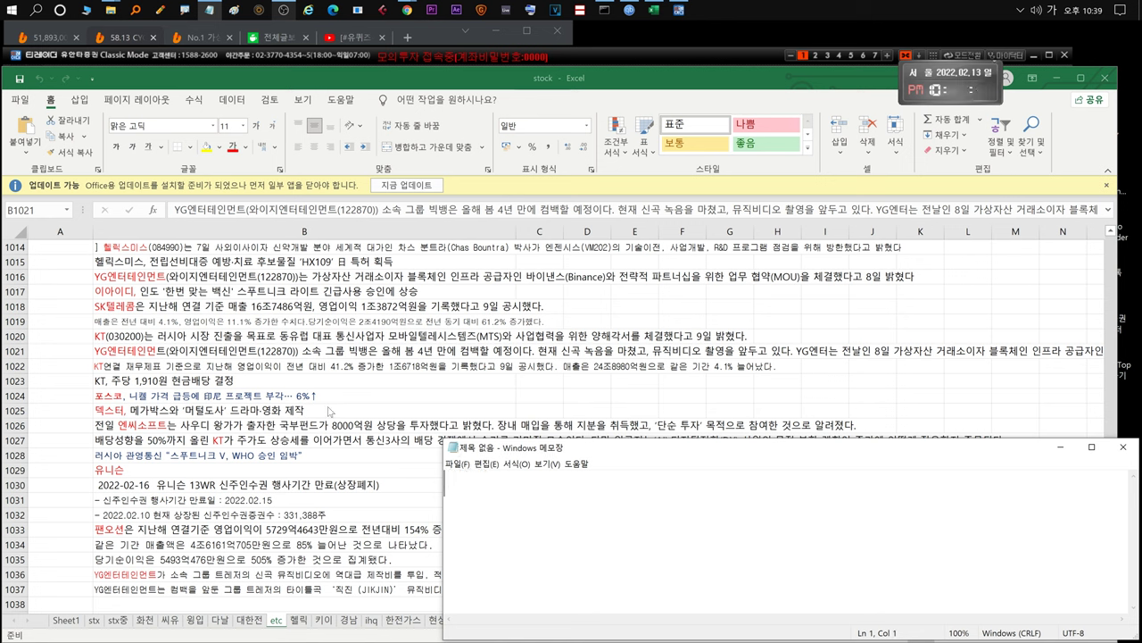
Select the KT dividend entry in B1023, write "kt배당.. 포스코 니켈가격으로 상승" and "포스코.. 당분간 괜찮을예" on two Notepad lines, and clear them.
key("Down")
key("Down")
key("alt+Tab")
type("kt배당.. 포스코 니켈가격으로 상승")
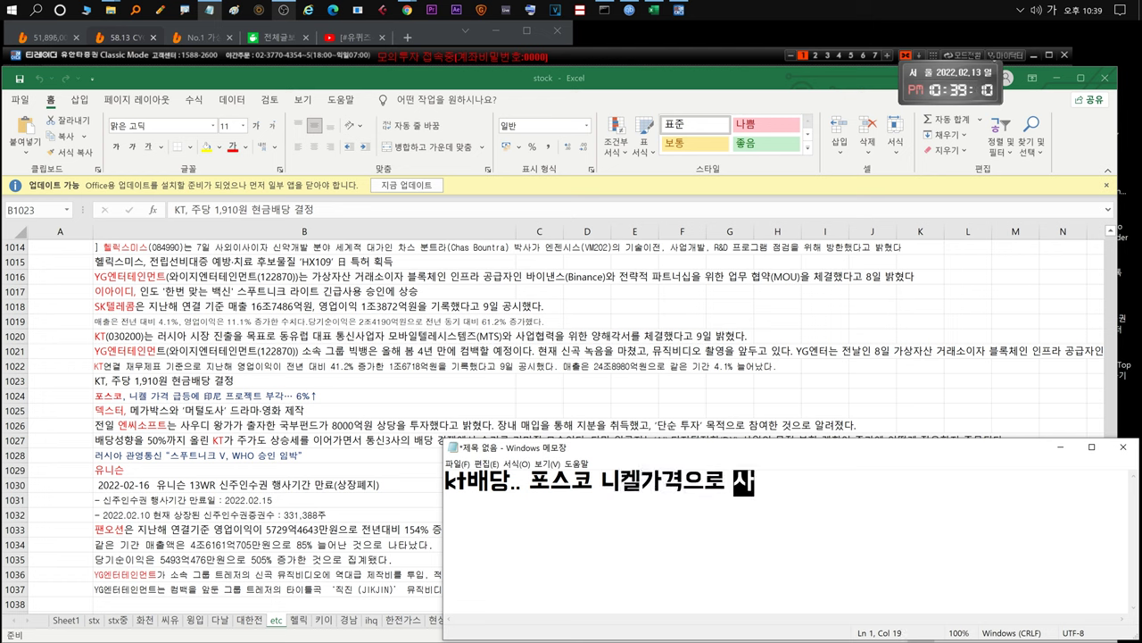
key("Return")
type("포스코.. 당분간 괜찮을에")
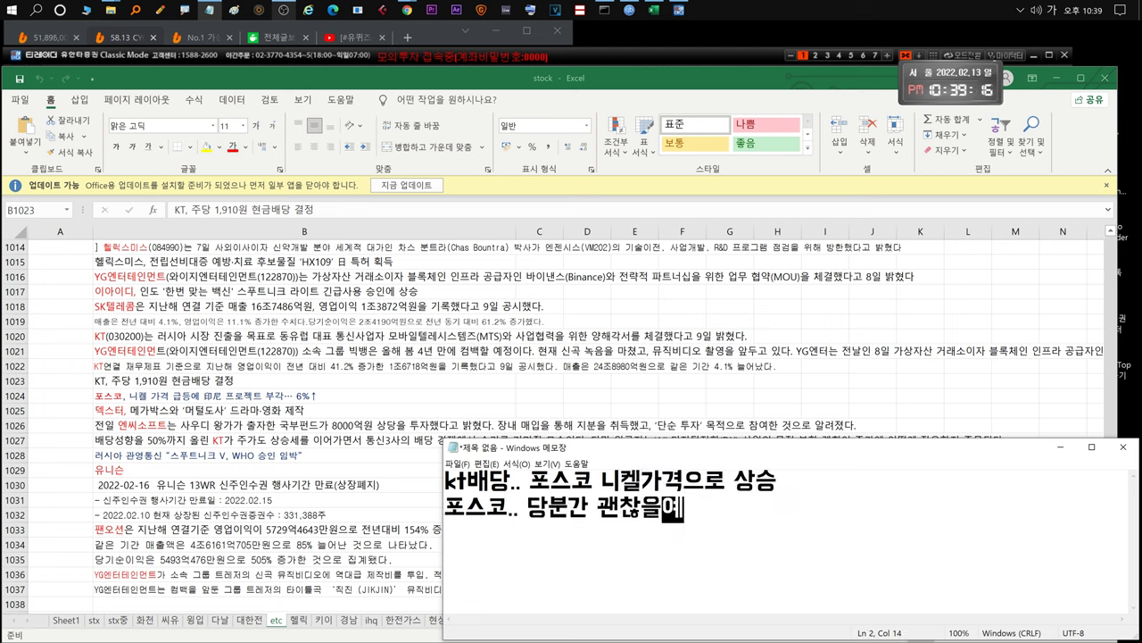
key("ctrl+a")
key("BackSpace")
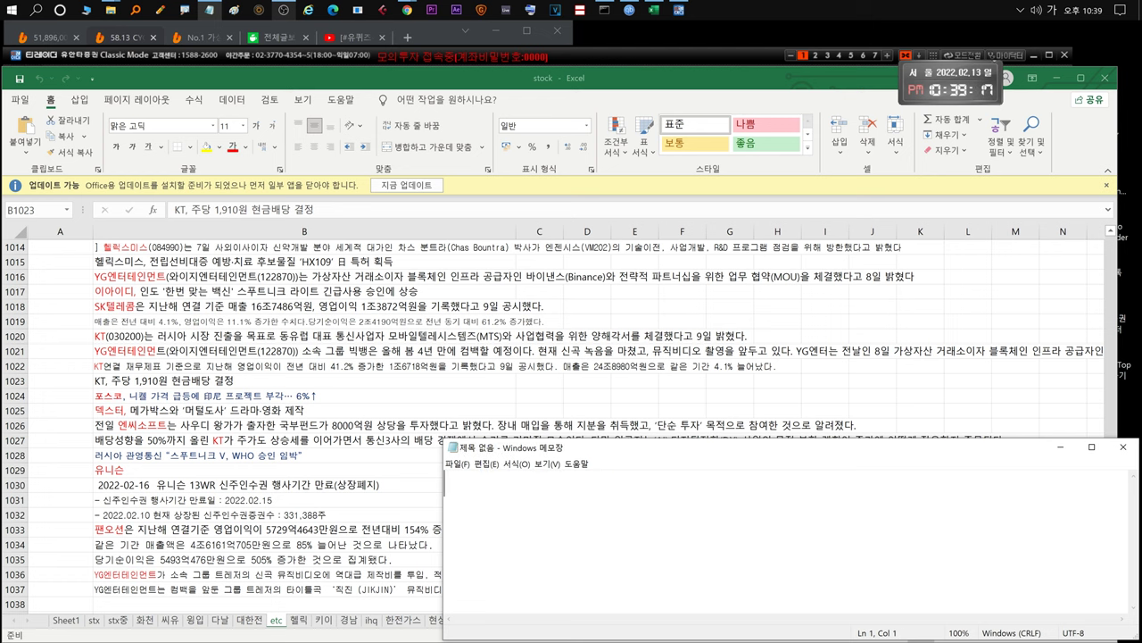
Write the Notepad note "덱스터 머털도사~~.. 잼있으려나요 ㅎㅎ" about the 덱스터 entry and clear it.
scroll(318, 498, "down", 2)
type("ㄷ덱스터 머털도사~~.. 잼있으려나요 ㅎㅎ")
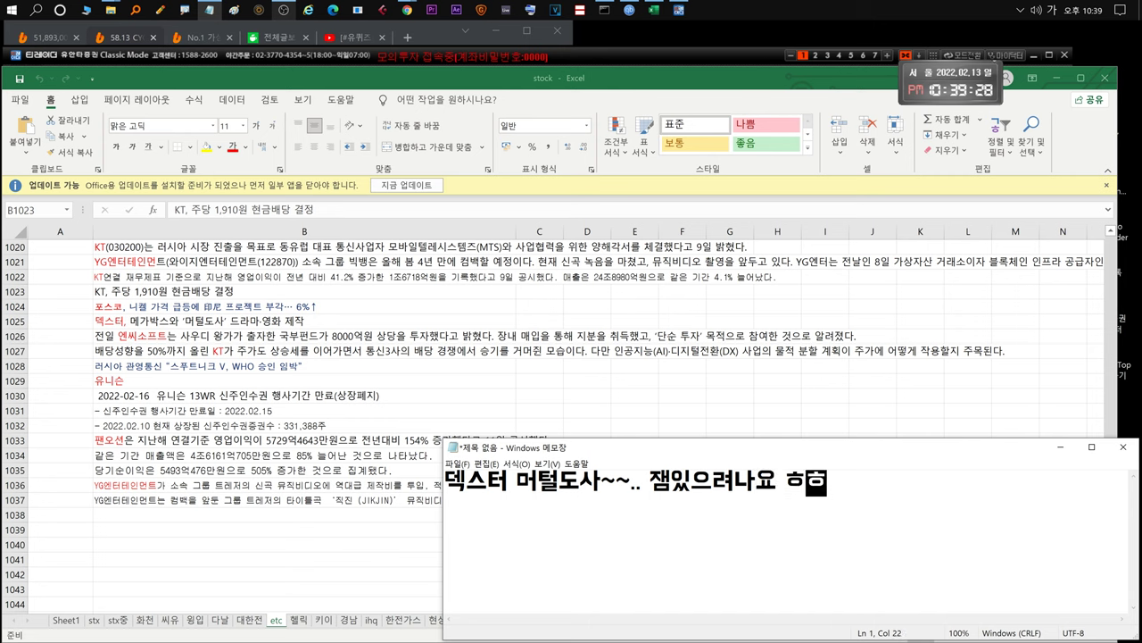
key("ctrl+a")
key("BackSpace")
Write "엔씨 사우디에서 단순투자, 넥슨도 들어온상태" and "전에 snk도 들어오는거보면 게임에 관심많은 왕자가 있는모양!!" on two Notepad lines, and clear them.
type("엔씨 사우디")
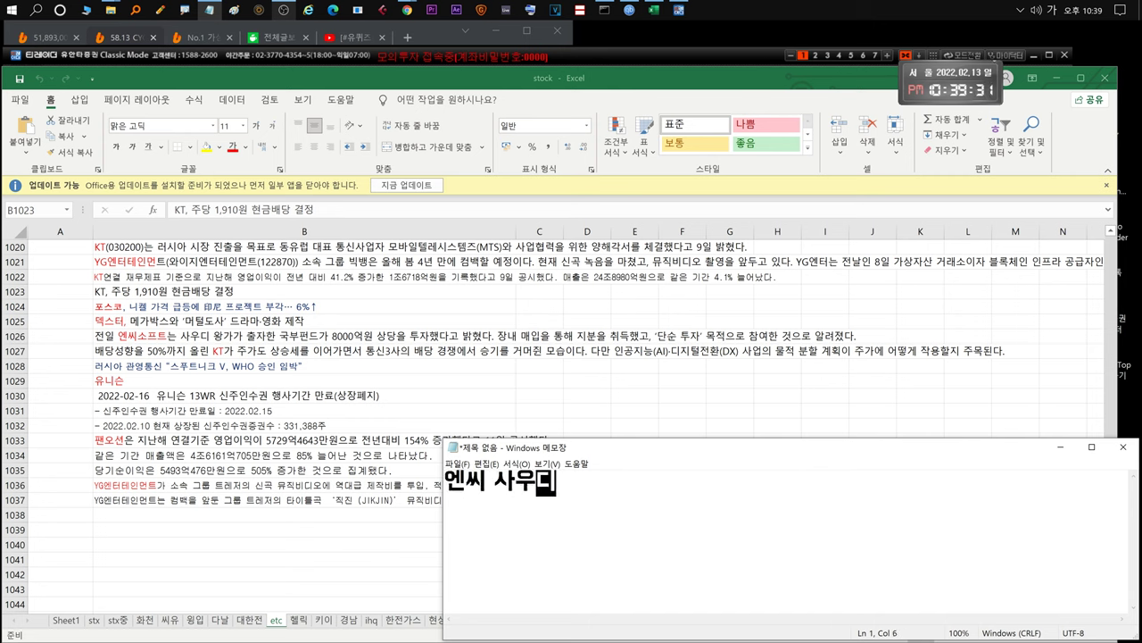
type("에서 단순투자, 넥슨도")
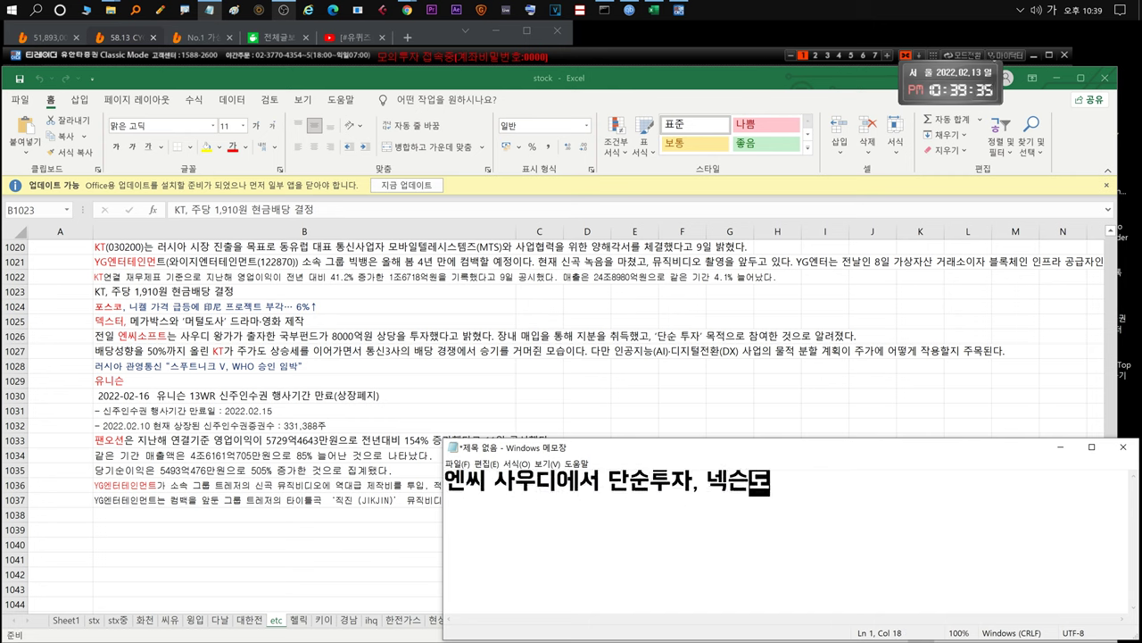
type(" 들어오ㄴ상ㅌ")
type("에 ")
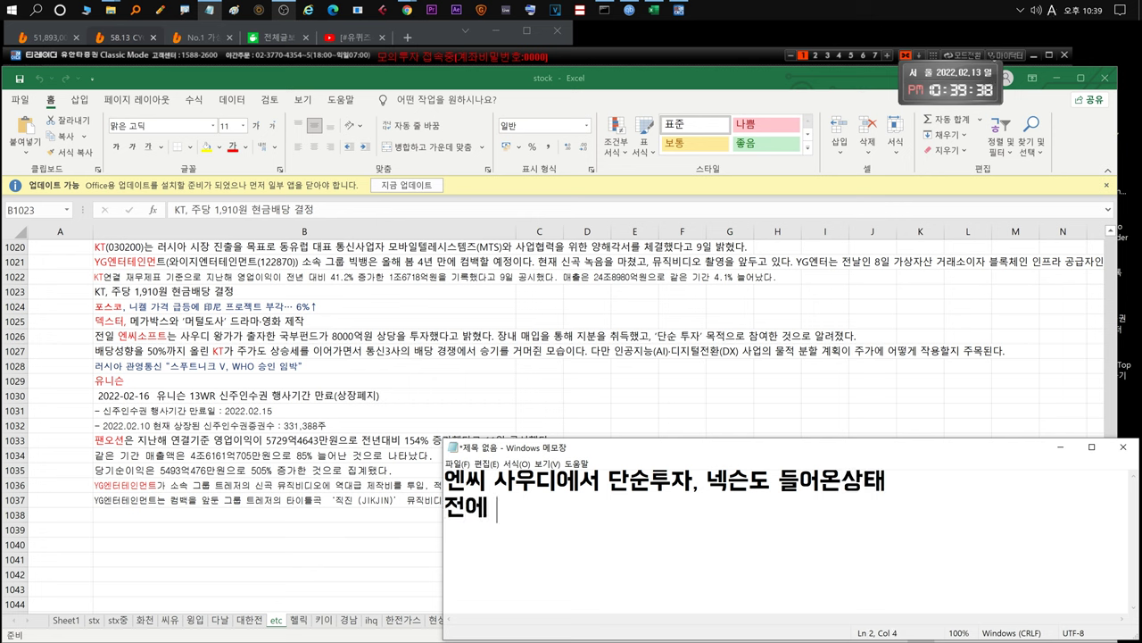
type("snk도 들어오는거보면 게임에 법")
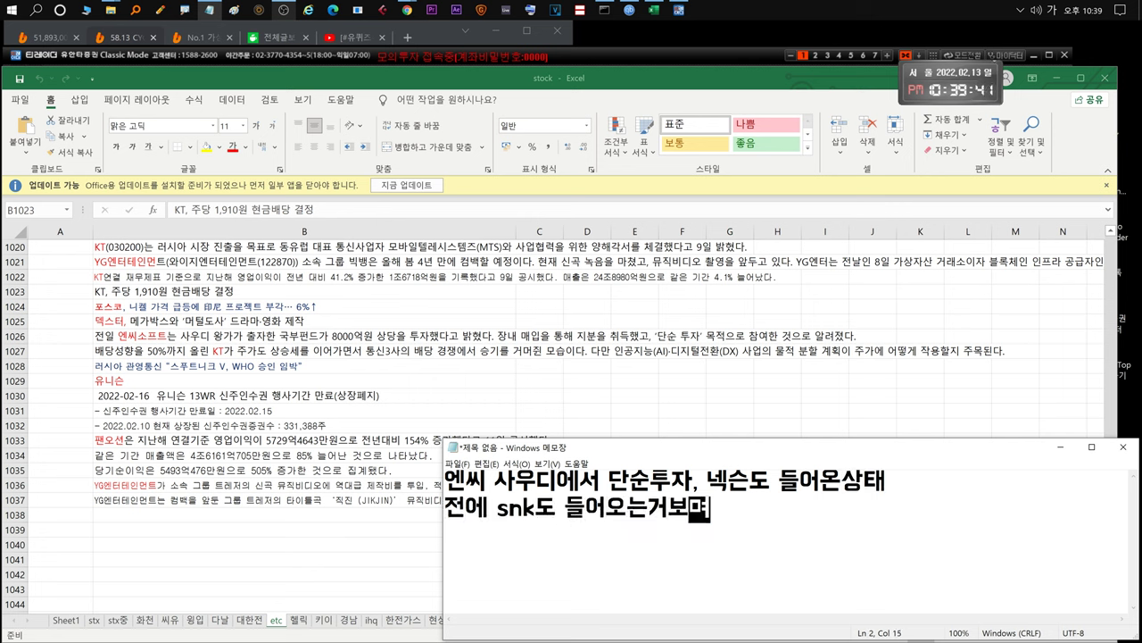
type("관심많은 왕자가 있는모양!!")
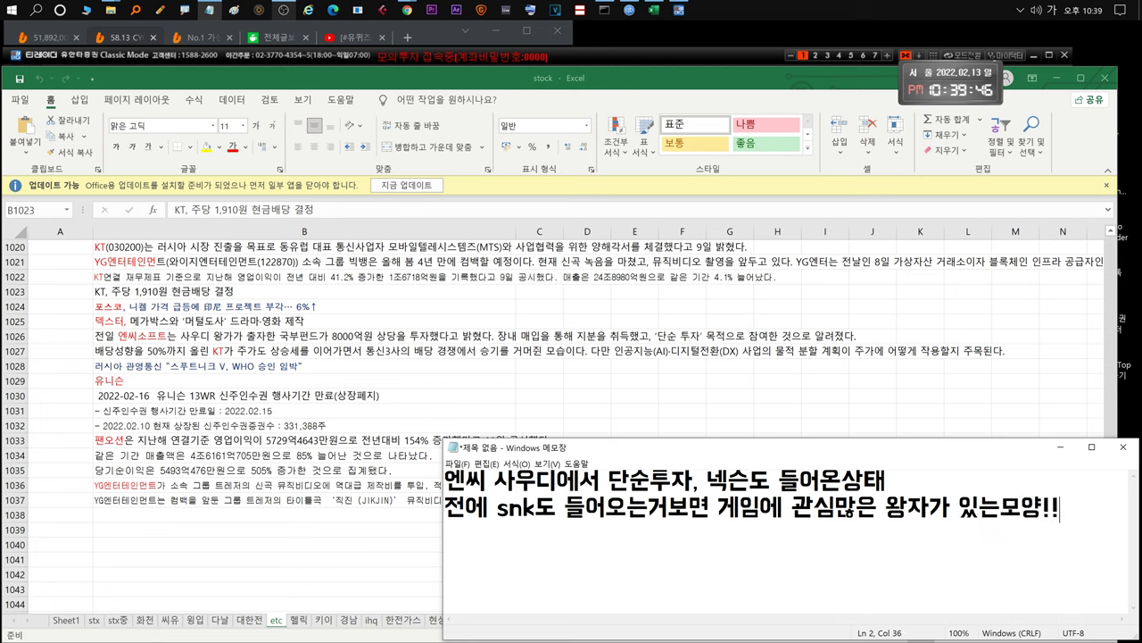
key("ctrl+a")
key("BackSpace")
Write the Notepad note "유니슨 신주인수권행사기간만료" about the expiring subscription warrants and clear it.
type("유니슨 신주")
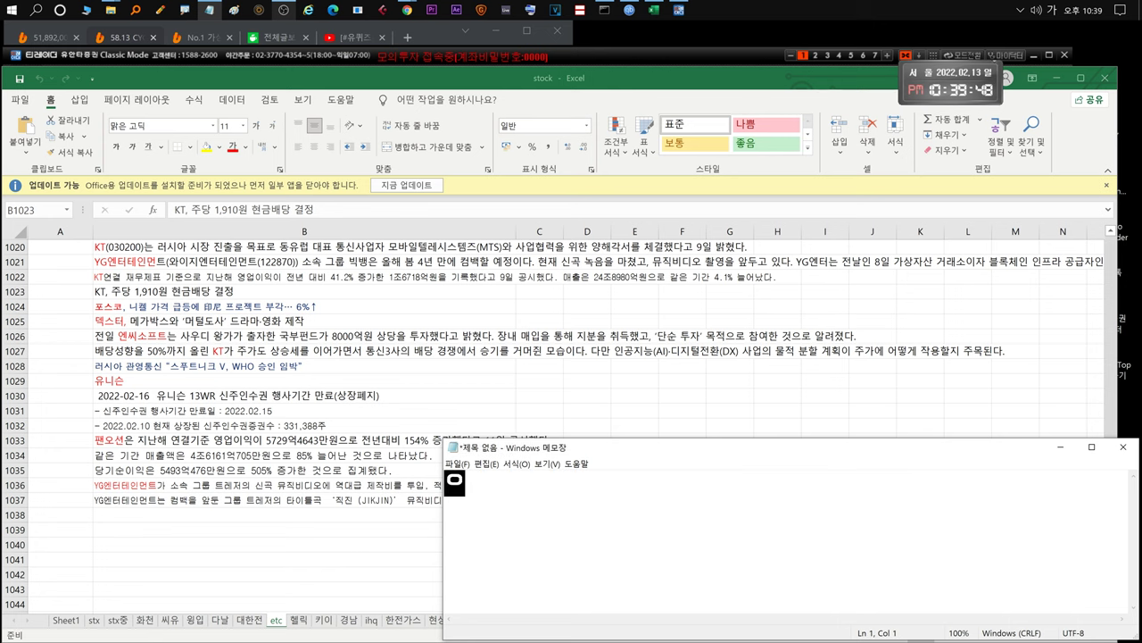
type("인수권행상기간만료")
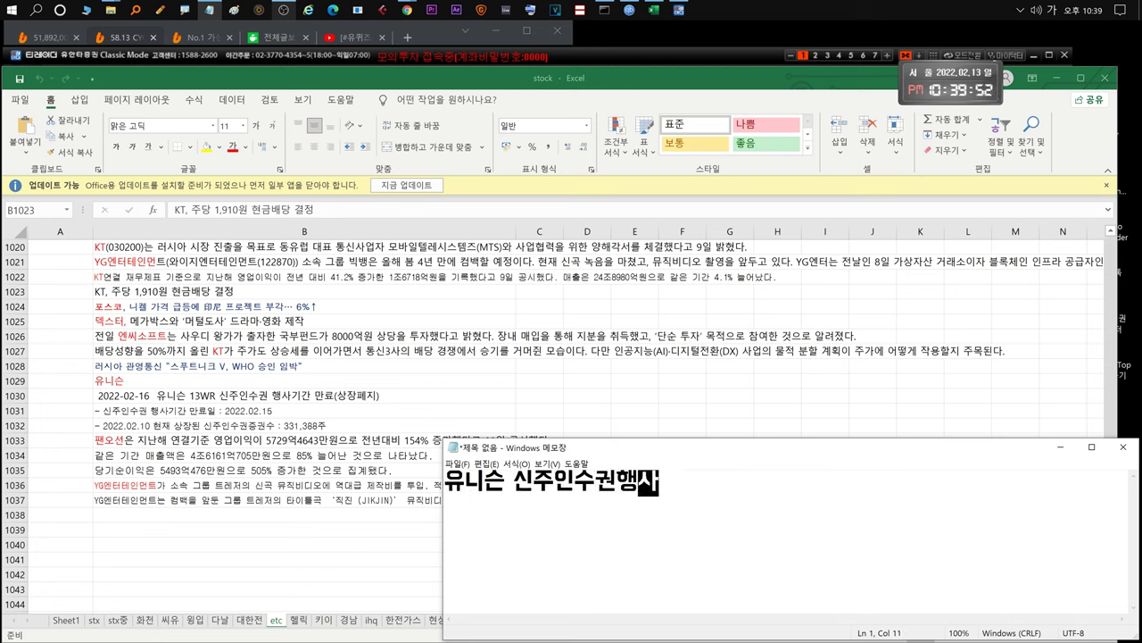
key("ctrl+a")
key("BackSpace")
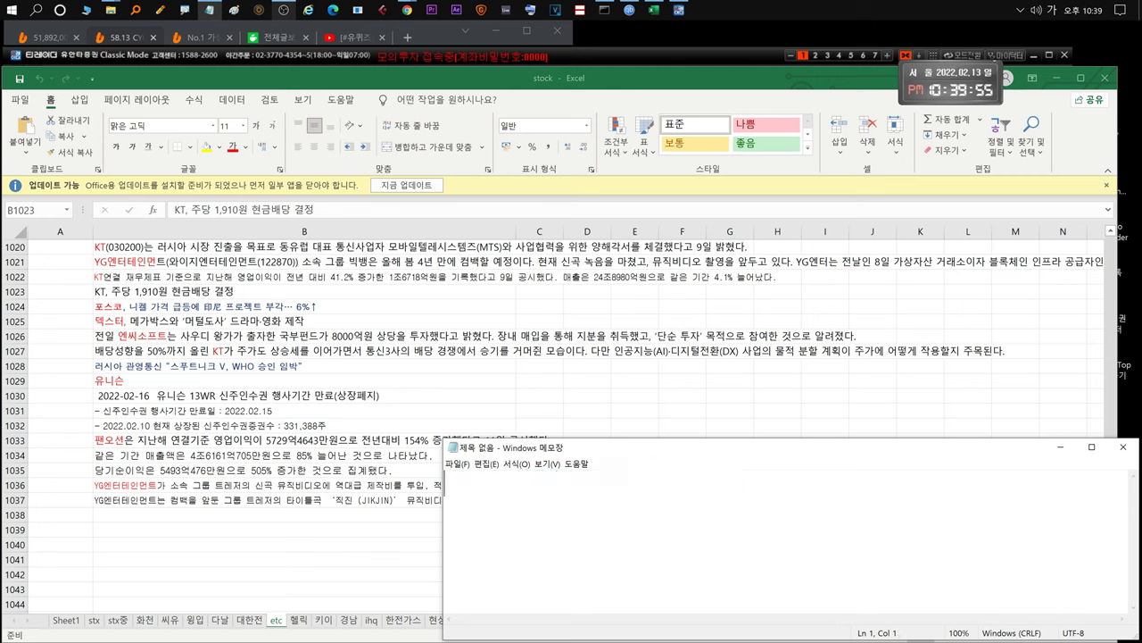
Write the Notepad note "팬오션 수익잘나왔고" about the 팬오션 earnings entry and clear it.
type("팬오션 수익잘나왔")
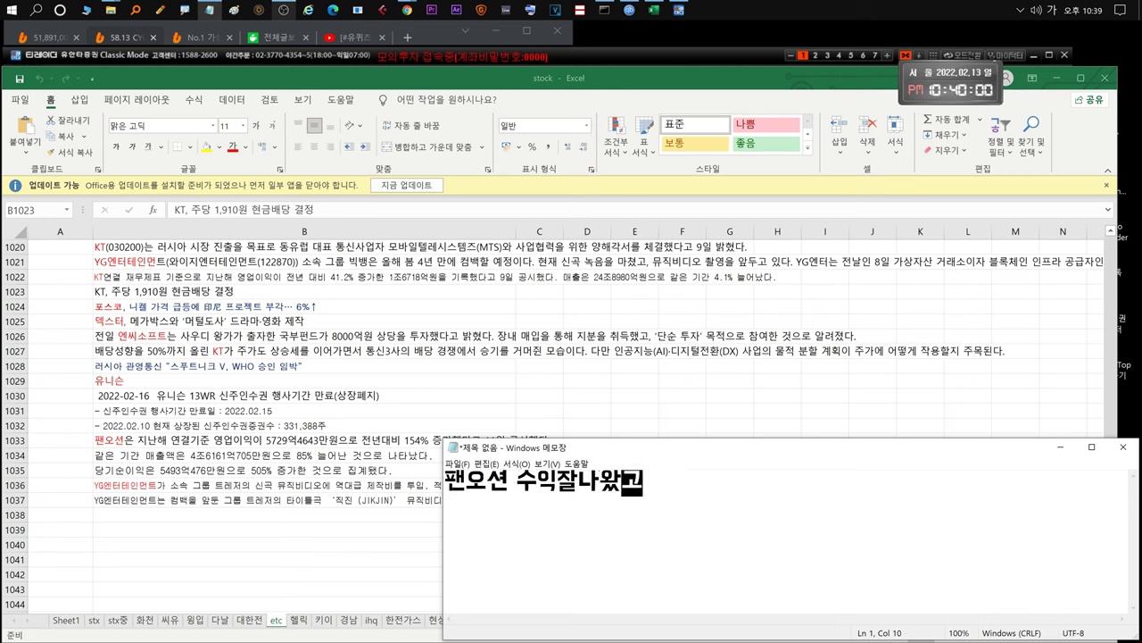
key("ctrl+a")
key("BackSpace")
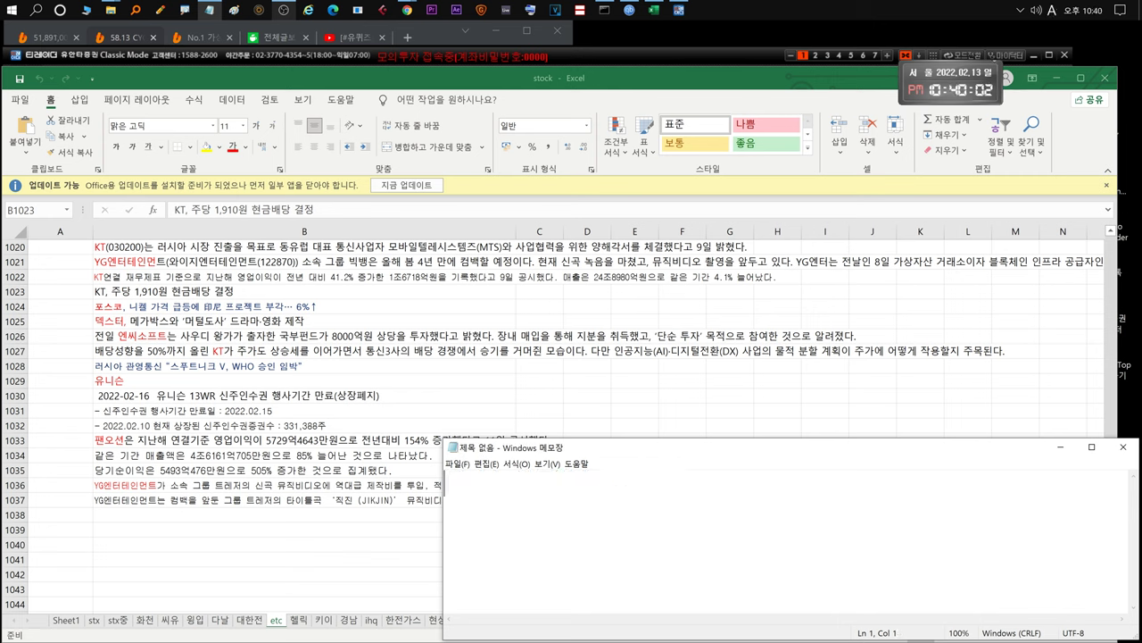
Write the Notepad note "yg 트레져에 투자.. 간만에 크게 들어감!" about the YG엔터테인먼트 entry and clear it.
type("yg")
key("Hangul")
type("트레져에 투자.. 간만에 크게 들어감!")
key("ctrl+a")
key("BackSpace")
Switch to the 티레이더 watchlist and write "... 전체적으로보면... 전쟁이슈 러시아/우크라이나" as the first line in Notepad.
left_click(104, 54)
left_click(55, 191)
left_click(527, 439)
type("ㄴ")
key("BackSpace")
key("BackSpace")
key("Hangul")
type("ㅇ")
key("BackSpace")
type("... 전체적으로보면")
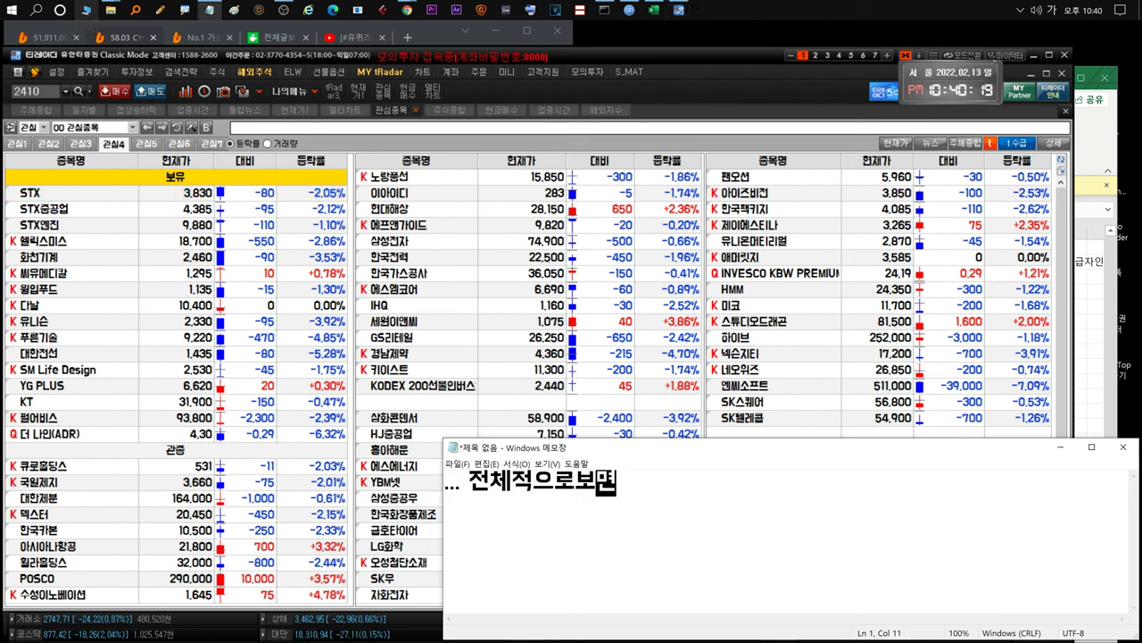
type("... 전쟁이슈 러시")
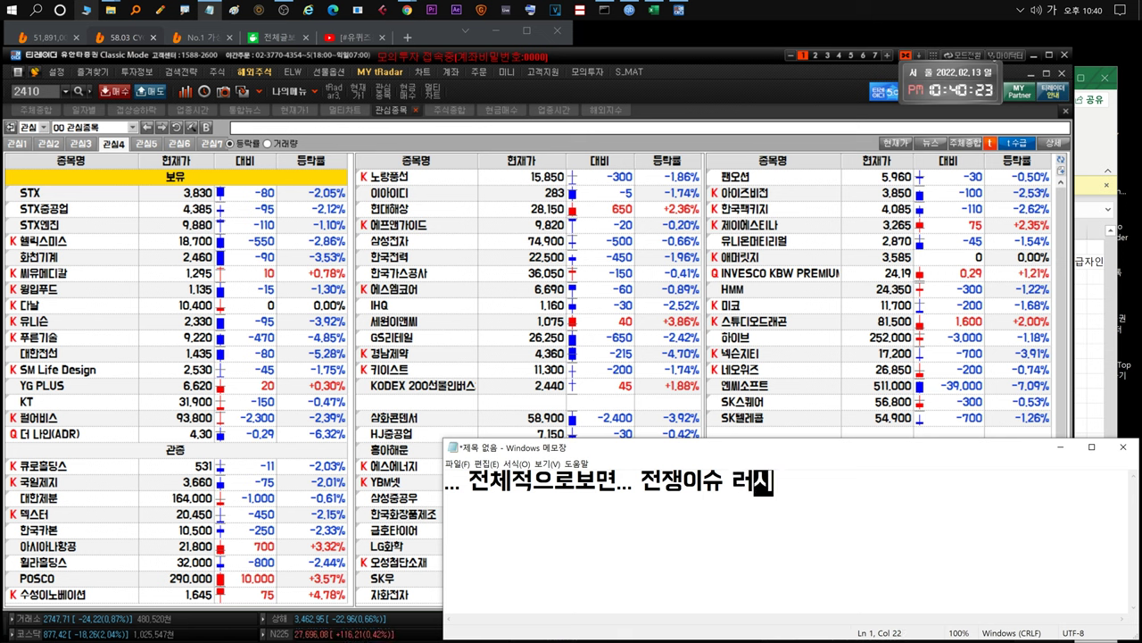
type("아/우크라이나")
key("Return")
Add the second Notepad line "이것때문에 코인도 좀 빠진상태에서... 아주약간 회복했는데" and clear the whole note.
type("이것때문에 코인도 좀 ")
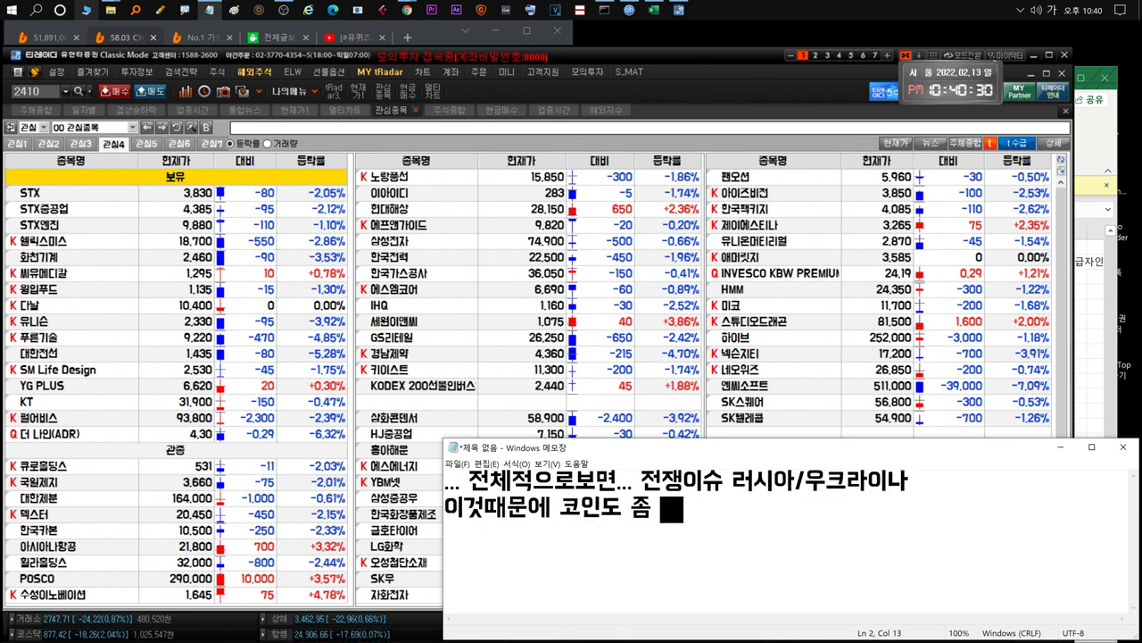
type("빠진상태에서... 아주약")
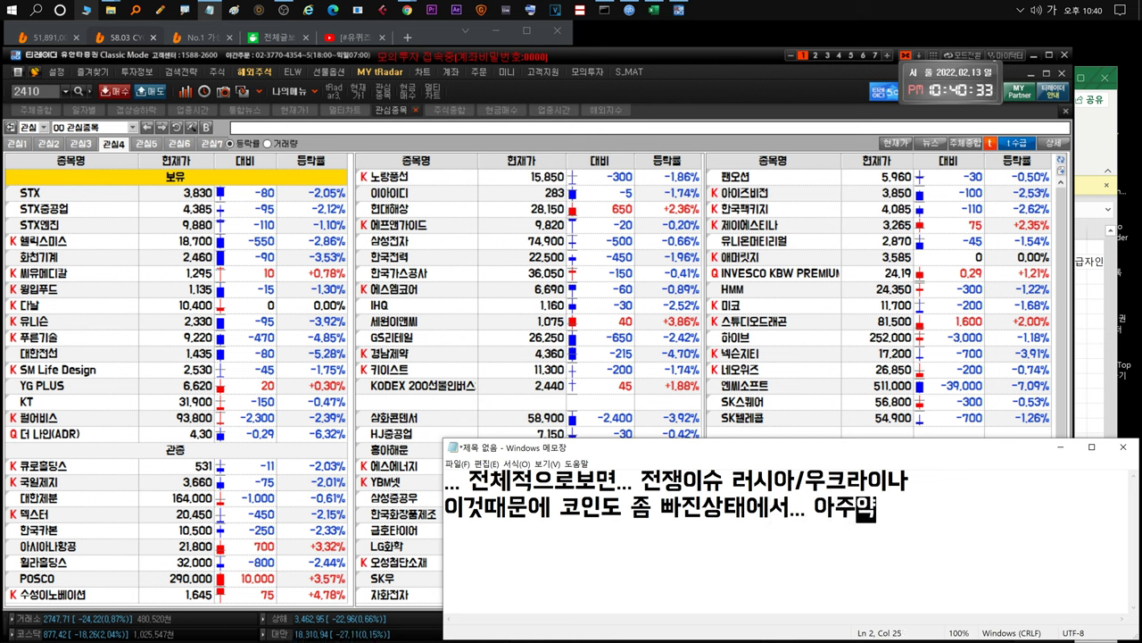
type("간 회복했는데")
key("ctrl+a")
key("BackSpace")
Write "한국증시는 박살날예정!! 일단 하락나오고...", "2.16일에 전쟁할거라고 일단 얘기는 나오던데" and "미국발뉴스/ 러시아는 아무말 없었는데.." on three Notepad lines, and clear them.
type("한국증시는 박살날예정!! 일단 하락나오")
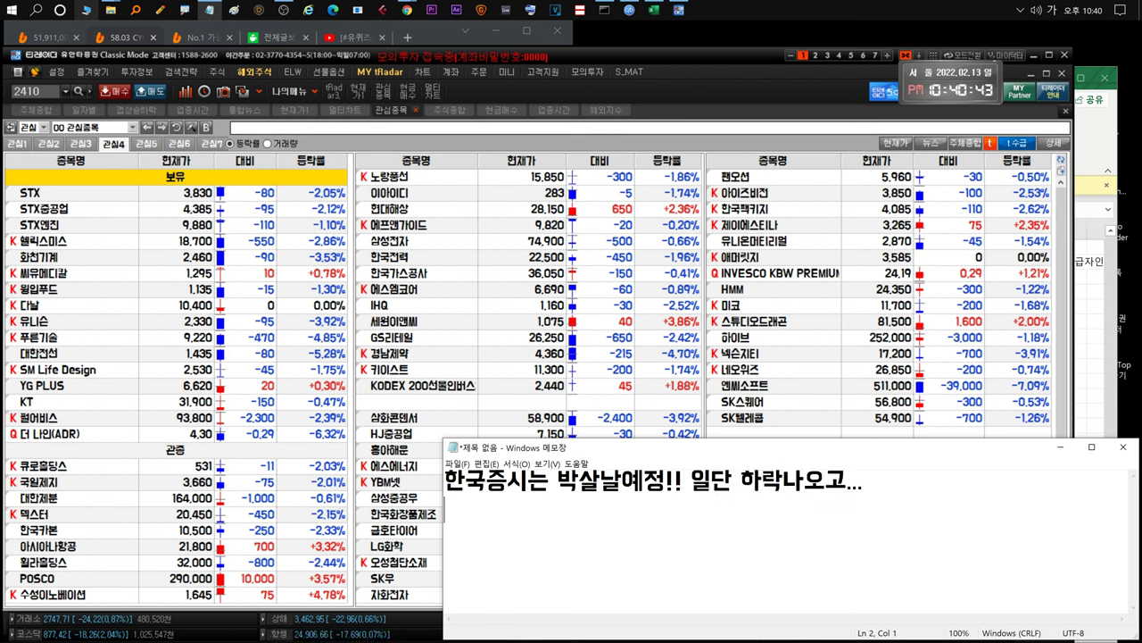
type("2.16일에 전쟁할거라고")
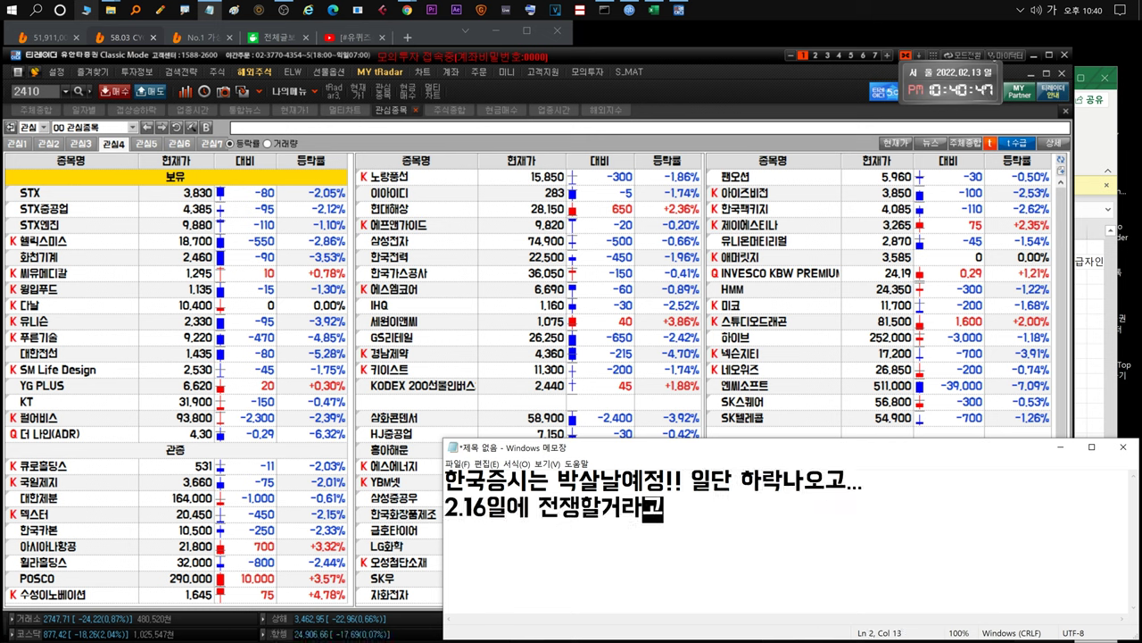
type(" 일단 얘기는 나오던데")
type("미국발뉴스/ 러시아금")
type(" 아무말 없어")
type("는데..")
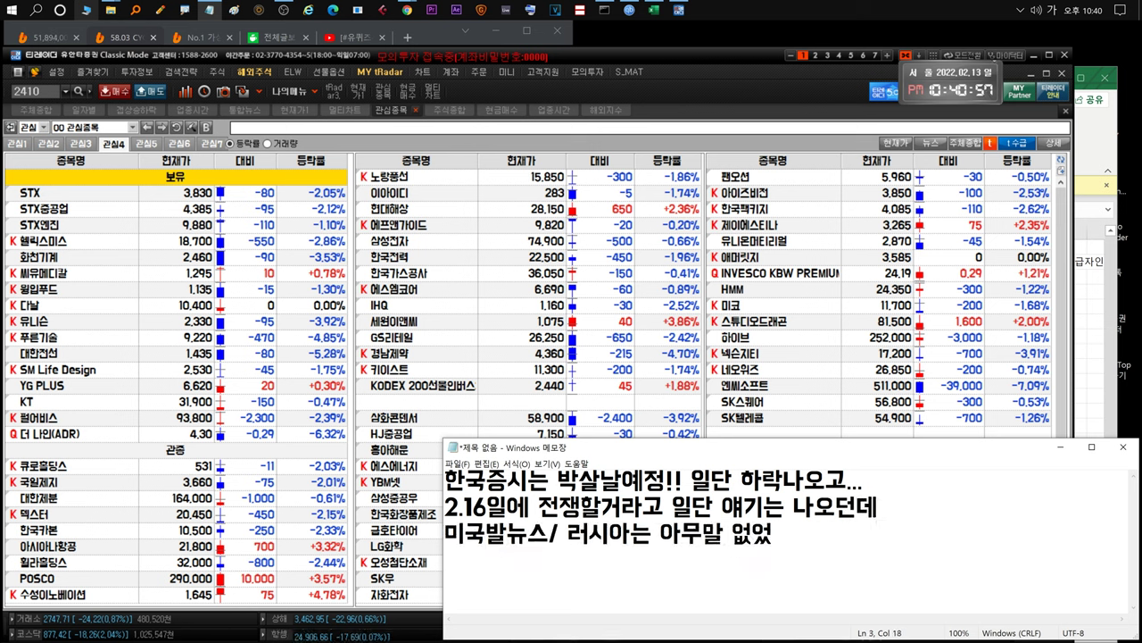
key("ctrl+a")
key("BackSpace")
Write the Notepad note "언론플레이일수있다는뜻!!" about the war news and clear it.
type("언론플렘이일수있다는ㄷ")
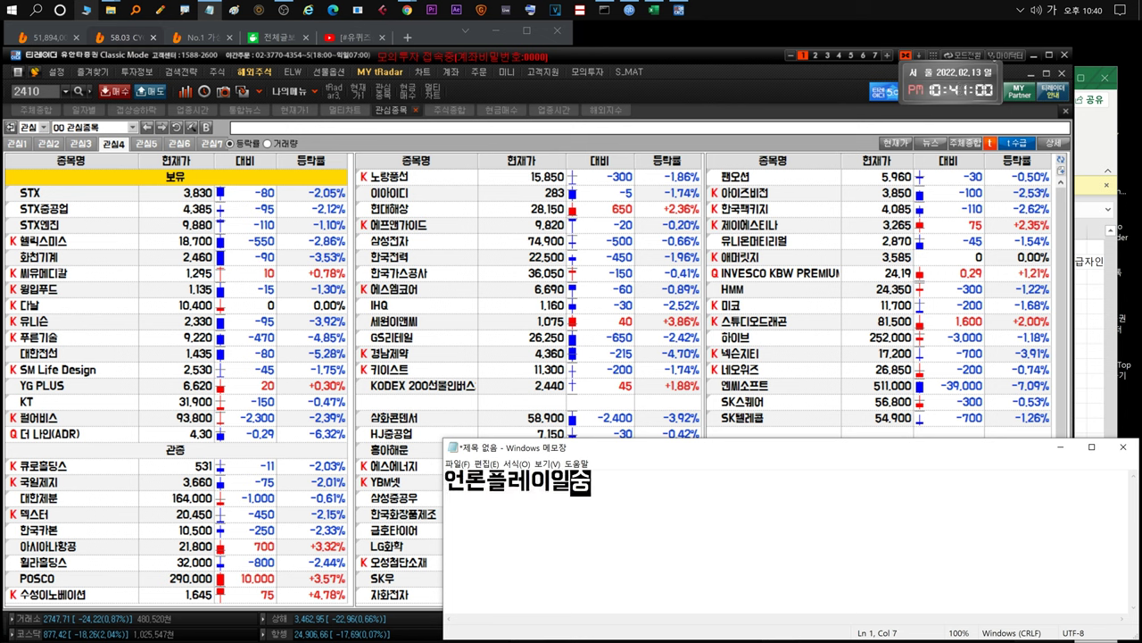
type("뜻!!")
key("ctrl+a")
key("BackSpace")
Write the Notepad note "아무튼 며칠간 주식... 증시 하락심하게 나올거" about the coming days' market and clear it.
type("아무튼 ")
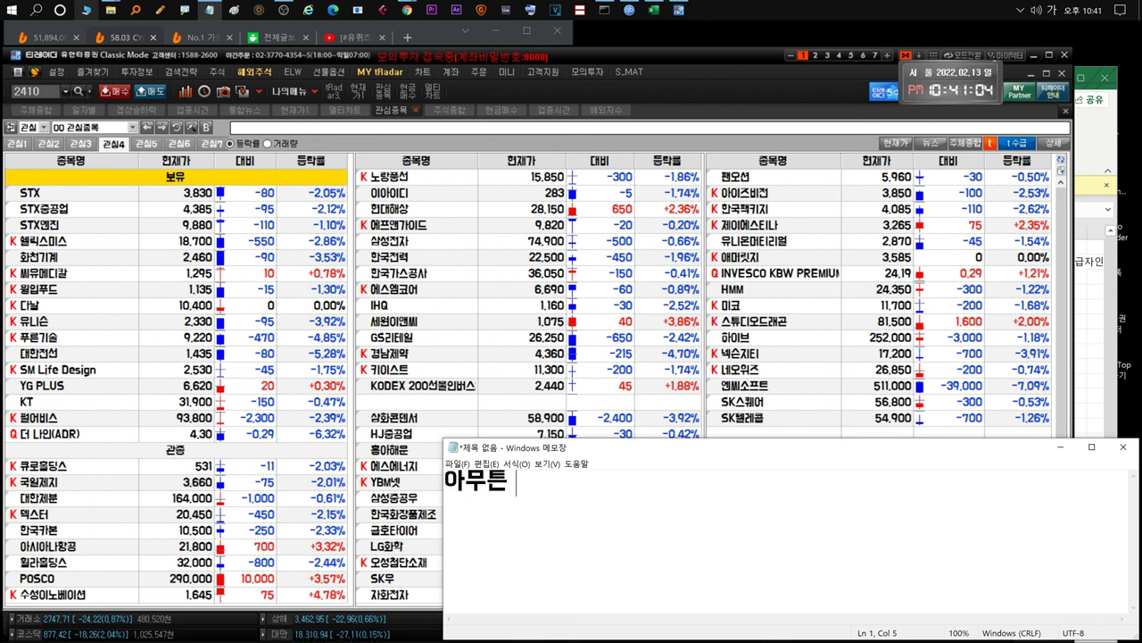
type("며칠간 주식좀")
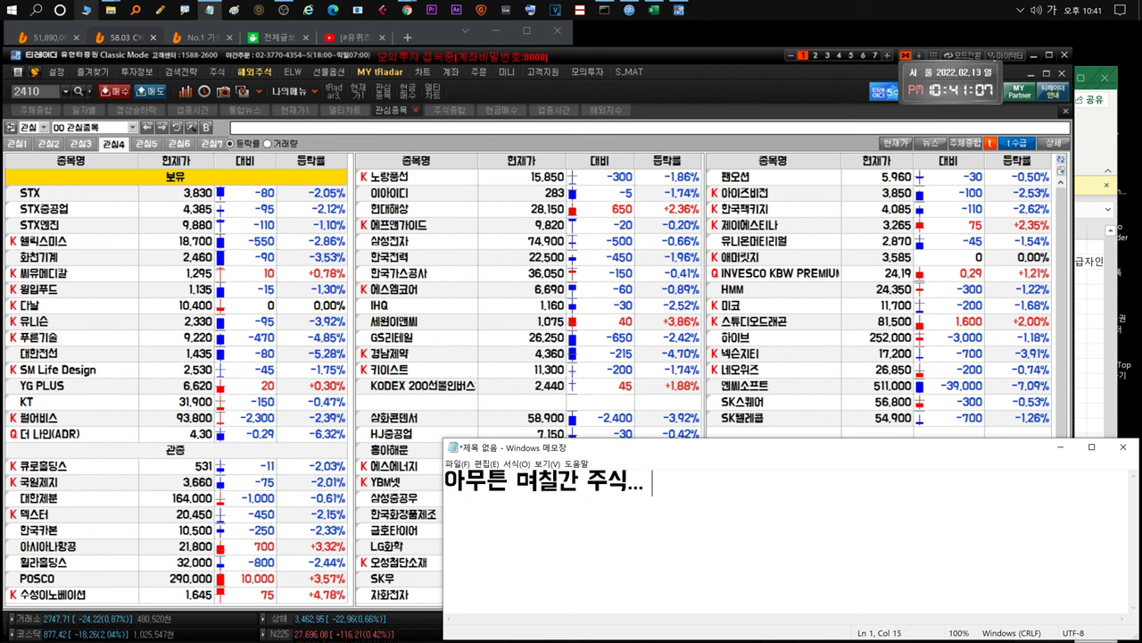
type("증시 하락하게 나올지")
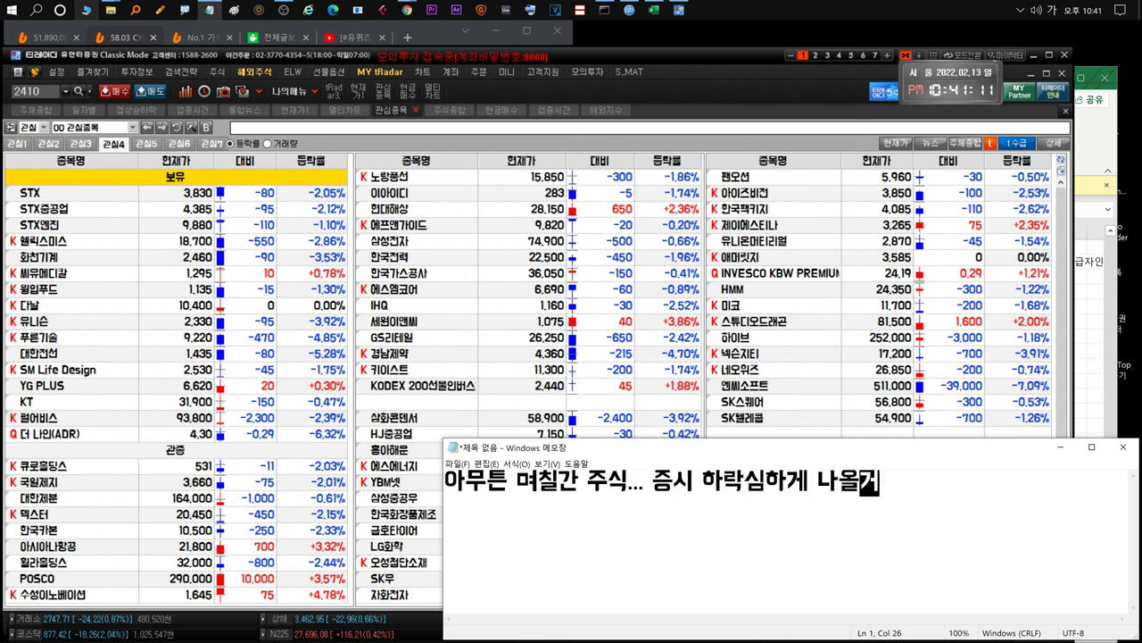
key("ctrl+a")
key("BackSpace")
Write the Notepad note "매도한물량은 매수들어갈 기회!!!" about buying back sold shares and clear it.
type("매도한물량은 매수")
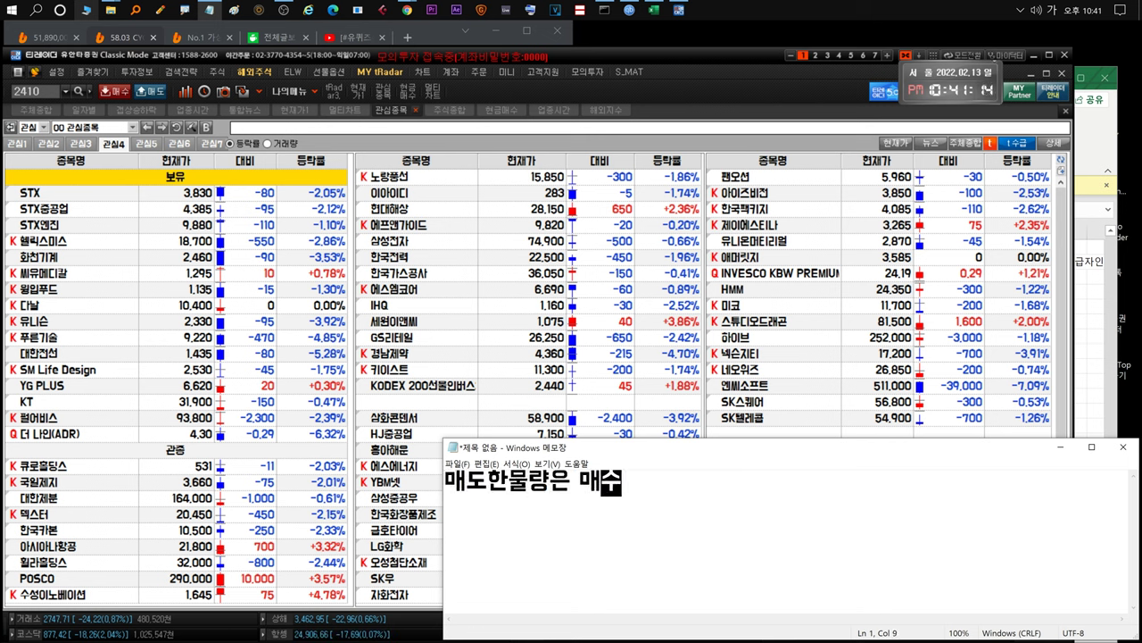
type("들어갈 기회!!!")
key("ctrl+a")
key("BackSpace")
Write "실제로 전쟁나면 유가부터 lng 식료품.. 등..." in Notepad, add a line on 방산 stocks possibly rising and hoping nothing happens, and clear both.
type("실제")
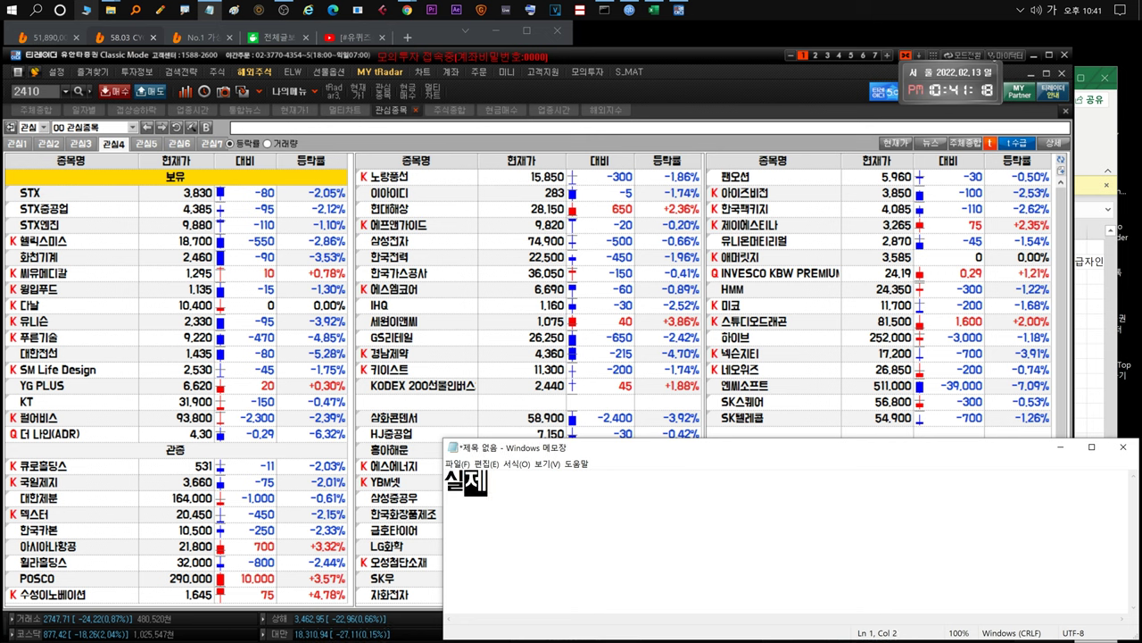
type("로 전쟁나면 유가부터 lng")
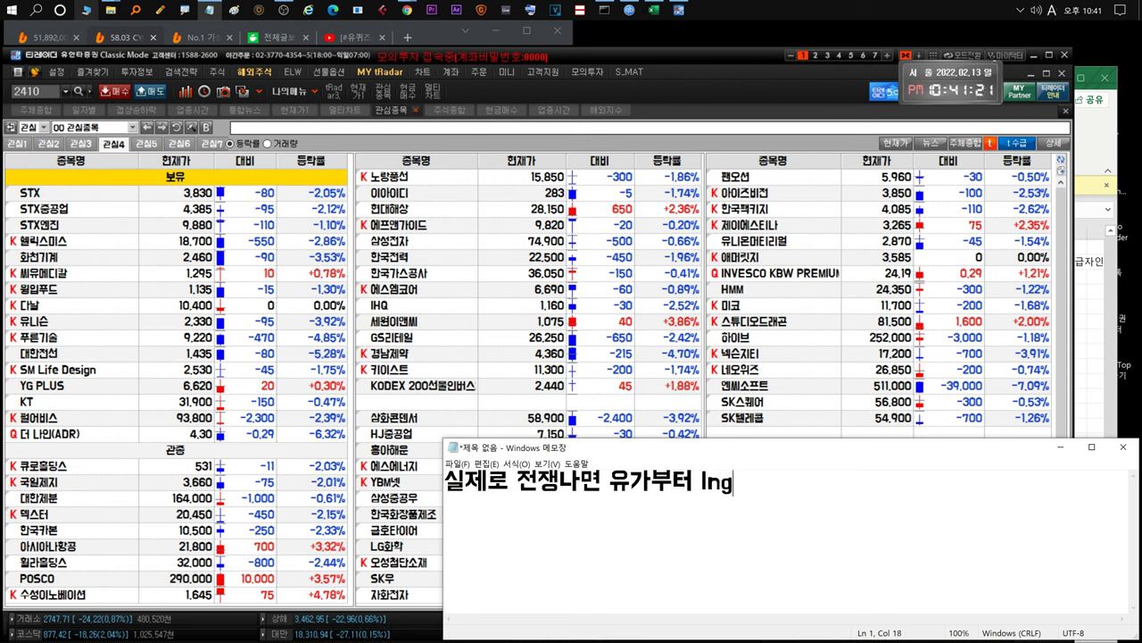
type(" 시식료품.. 드")
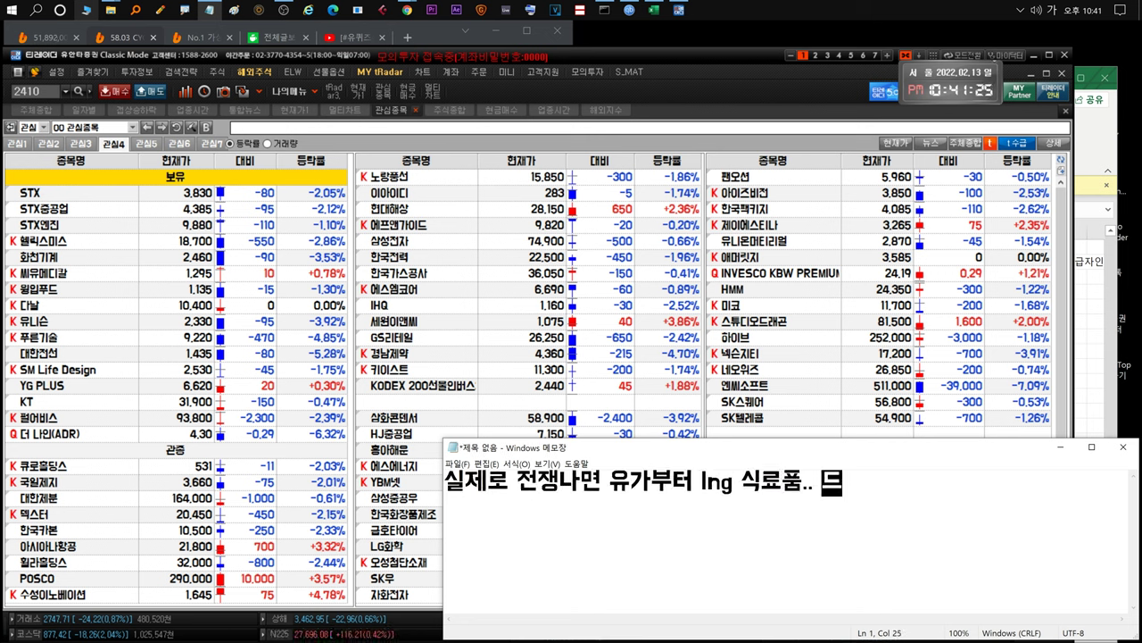
type("방산쪽도 크게 오를수있지마")
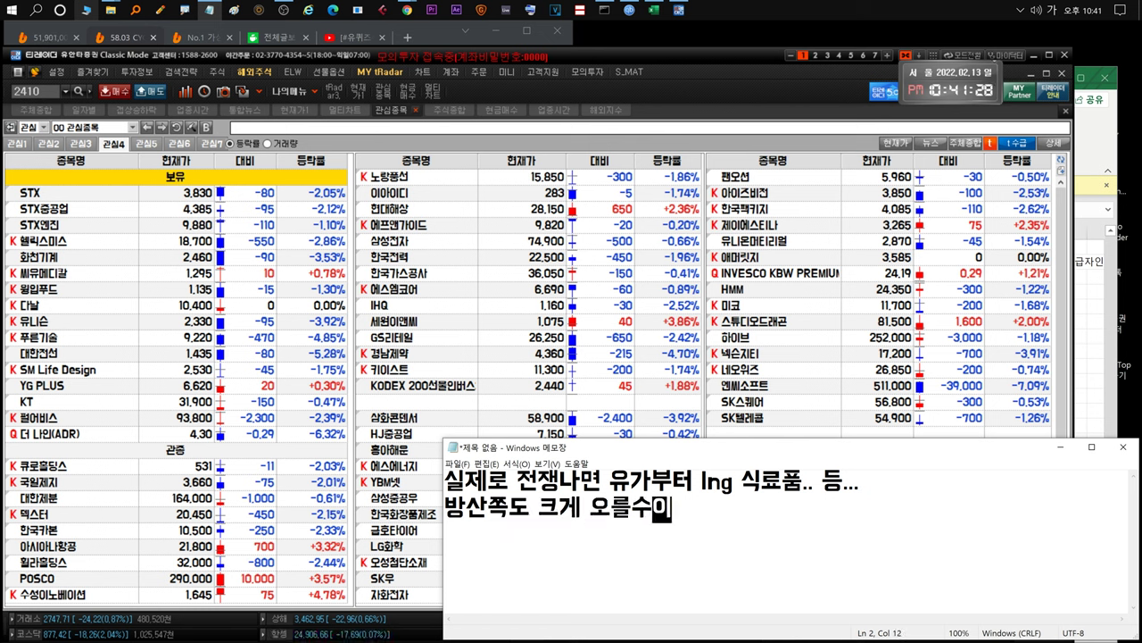
type("무일없길 바래")
key("ctrl+a")
key("BackSpace")
Write "미국 인플레이션... cpi 소비자지수 7.5라서" and "이것때문에 오히려 더 러시아쪽에 .... 이슈돌리기하려는게 아닐까" on two Notepad lines, and select them for replacement.
type("미국 인플레이션... cpi 소비자지수 7.5")
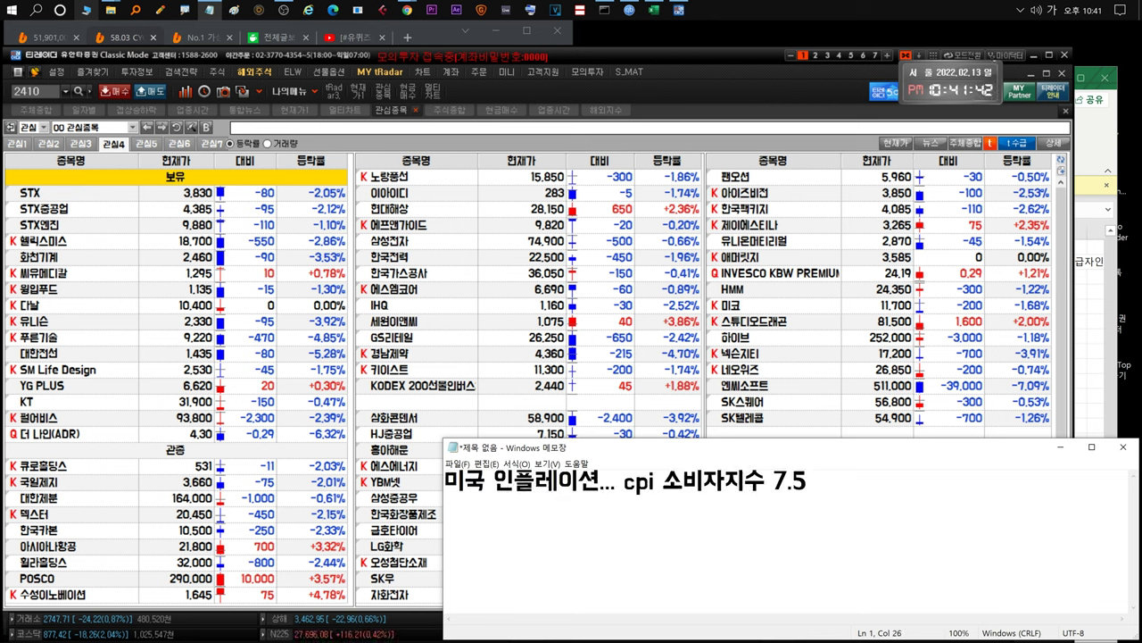
type("라서")
key("Return")
type("이것때문에")
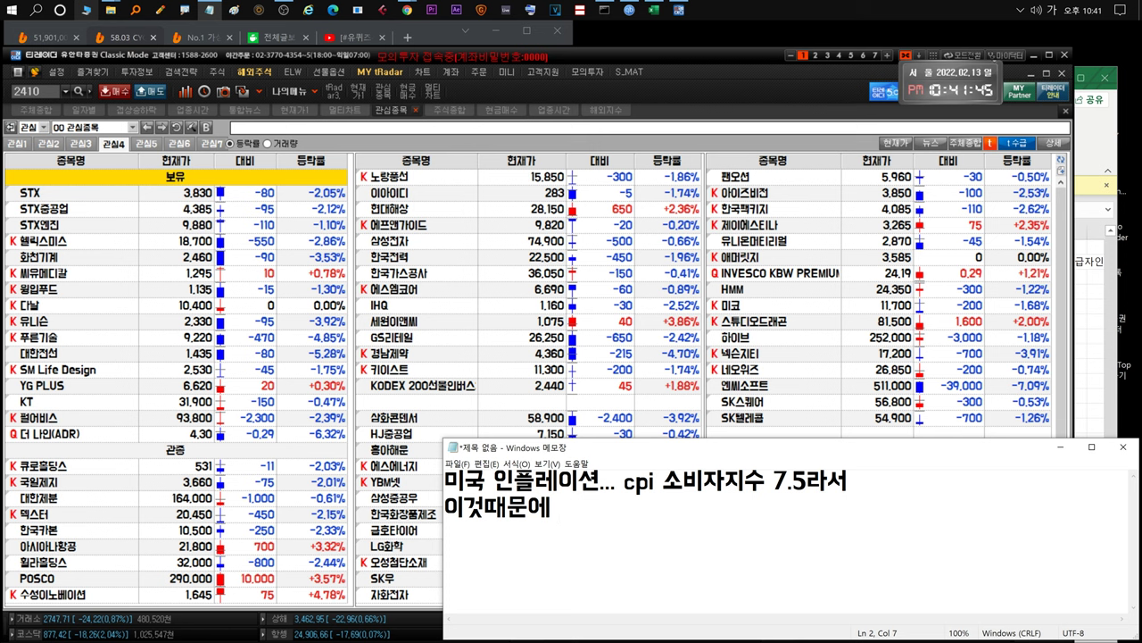
type(" 오히려 더 러시아쪽에 ...")
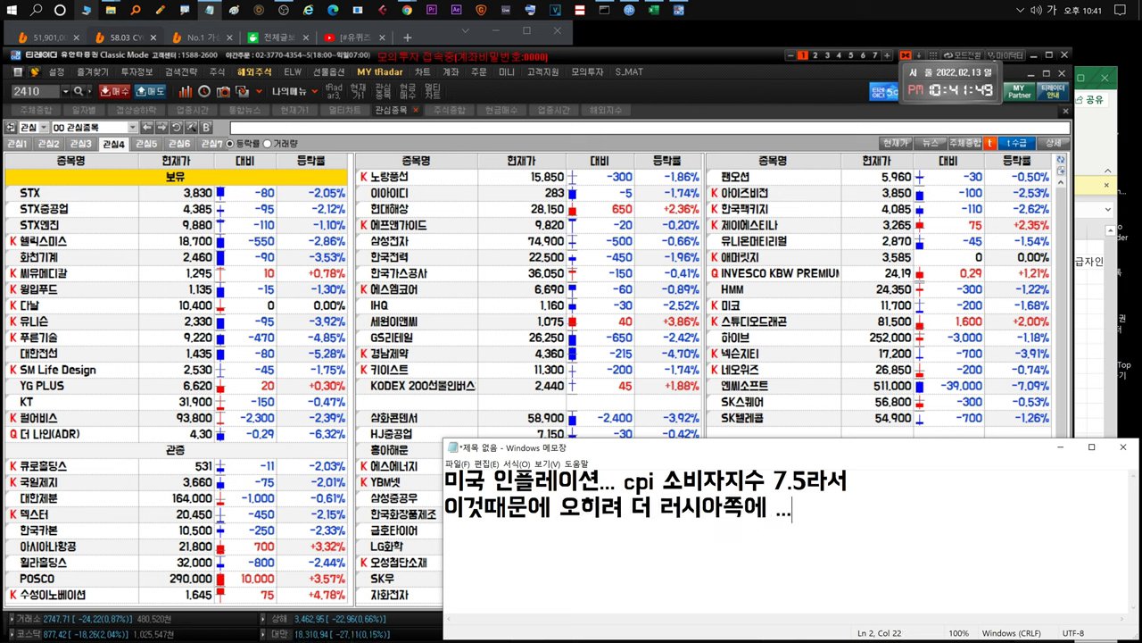
type("돌리기하려는게 아닐까")
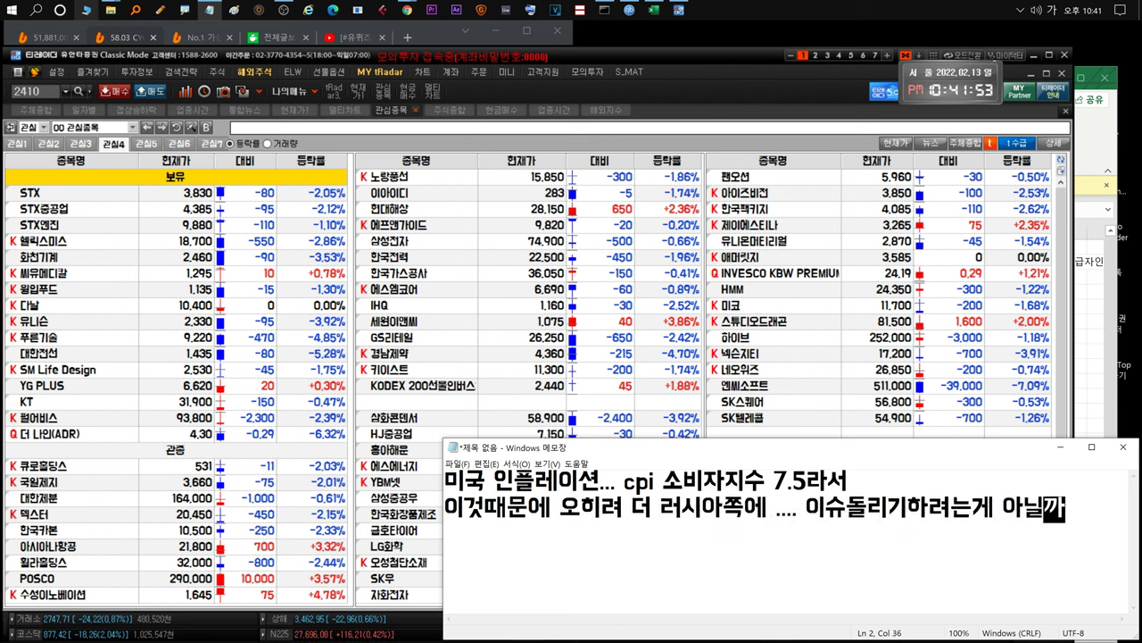
key("ctrl+a")
Replace the inflation note with "싶은생각이 있긴합니다!!" and clear it.
type("싶은")
key("BackSpace")
type("은생각이 있긴합니다!!")
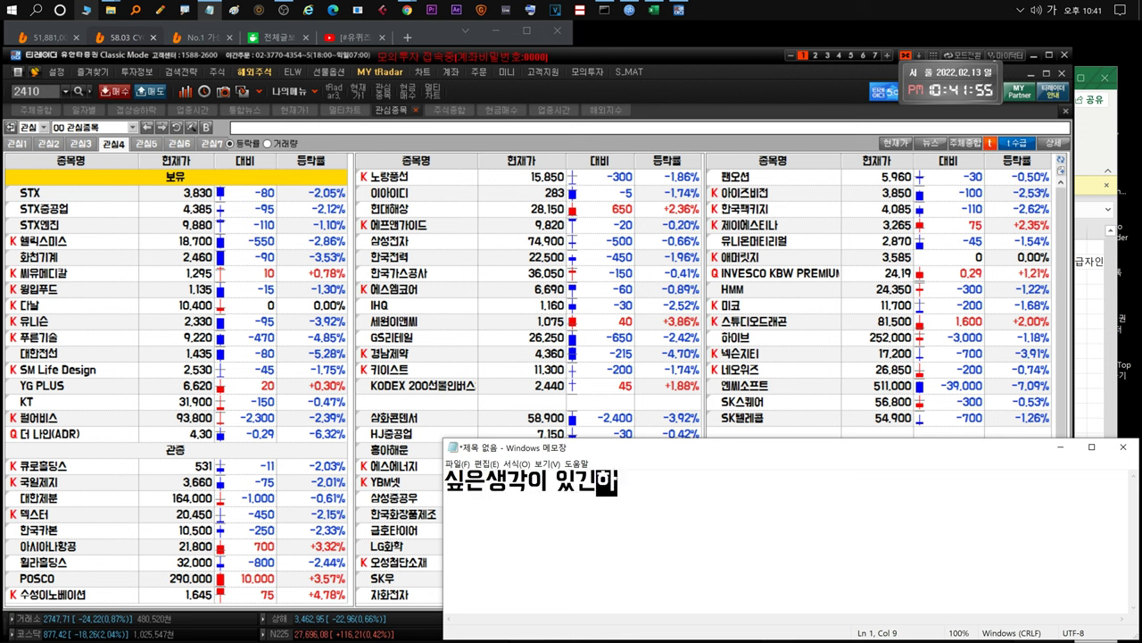
key("ctrl+a")
key("BackSpace")
Write the Notepad heading "stx!!!!!" to introduce the STX commentary and clear it.
type("stx!!!!!")
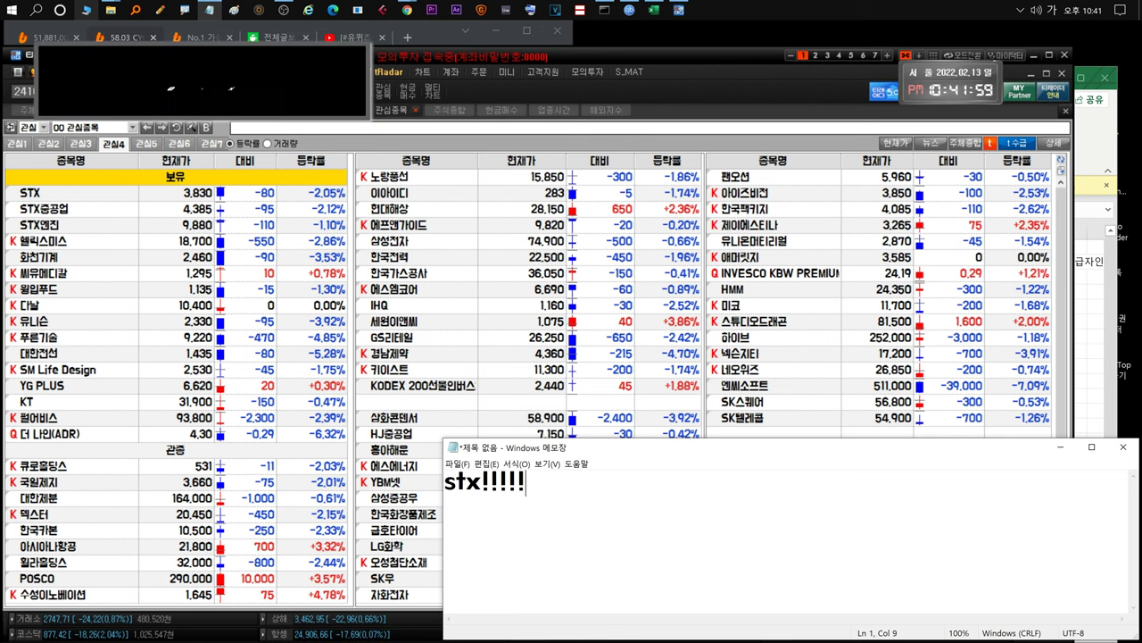
key("ctrl+a")
key("BackSpace")
Write the Notepad note "일단... 4천원은 ㅉ기어줬습니다." about the STX price and select it all.
type("d")
key("BackSpace")
key("Hangul")
type("일단... 4천원은 찜")
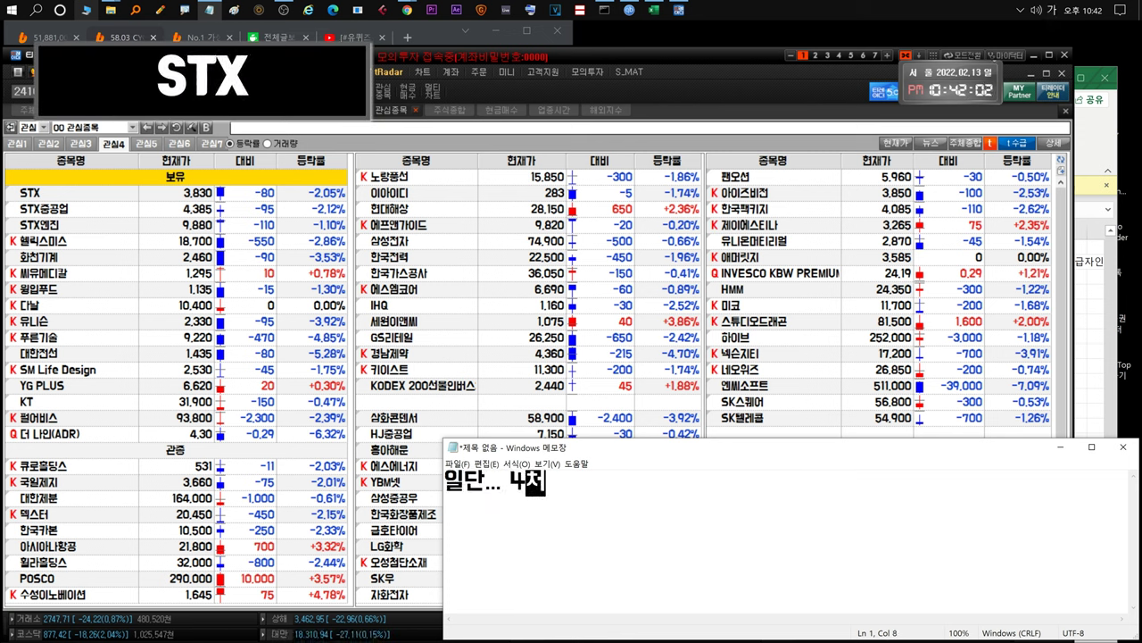
type("기어줬습니다.")
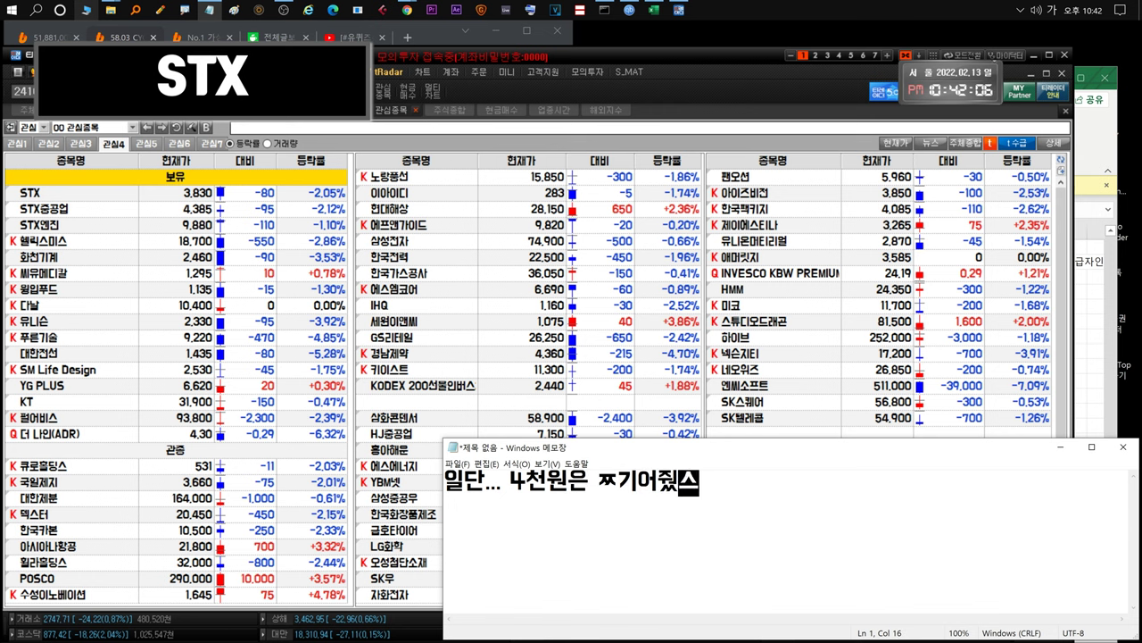
key("ctrl+a")
Switch to the stock workbook, open the stx sheet and select the latest comment in B365.
left_click(1085, 166)
left_click(100, 618)
left_click(136, 478)
scroll(151, 464, "down", 2)
left_click_drag(183, 449, 151, 385)
Replace the Notepad text with "악재... 나올건 다 나왔는데 (일단 전쟁리스크..로 하락 불가피)" and clear it.
left_click(487, 482)
key("ctrl+a")
key("BackSpace")
type("어악재... 나올건 다 나왔는드")
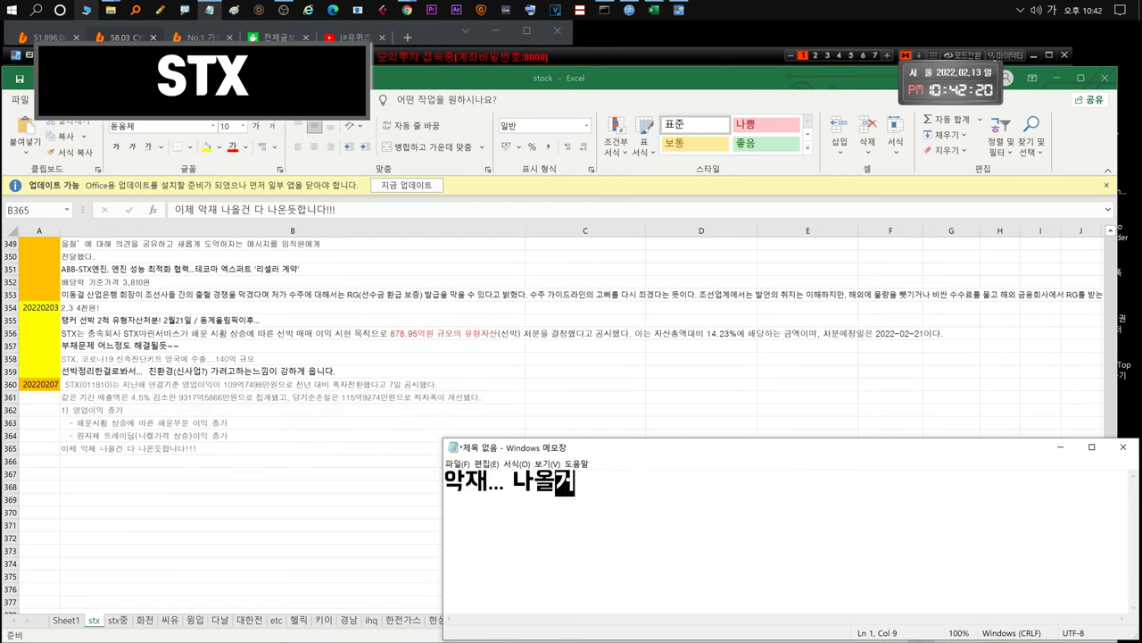
type(" (일단 전쟁리스크..")
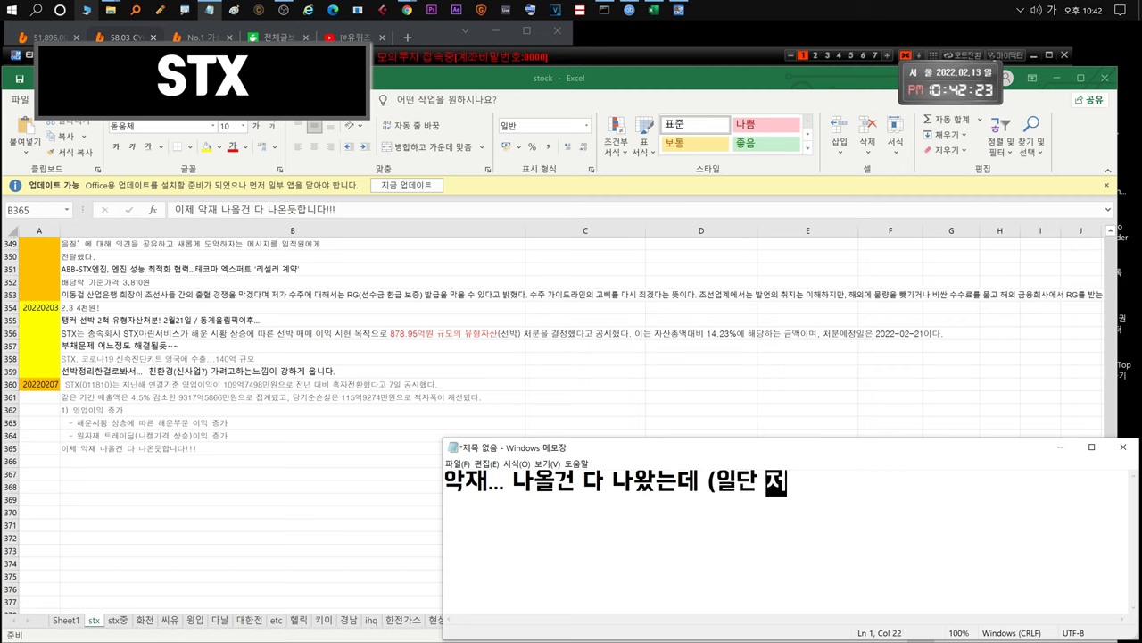
type("로 하락 불가피)")
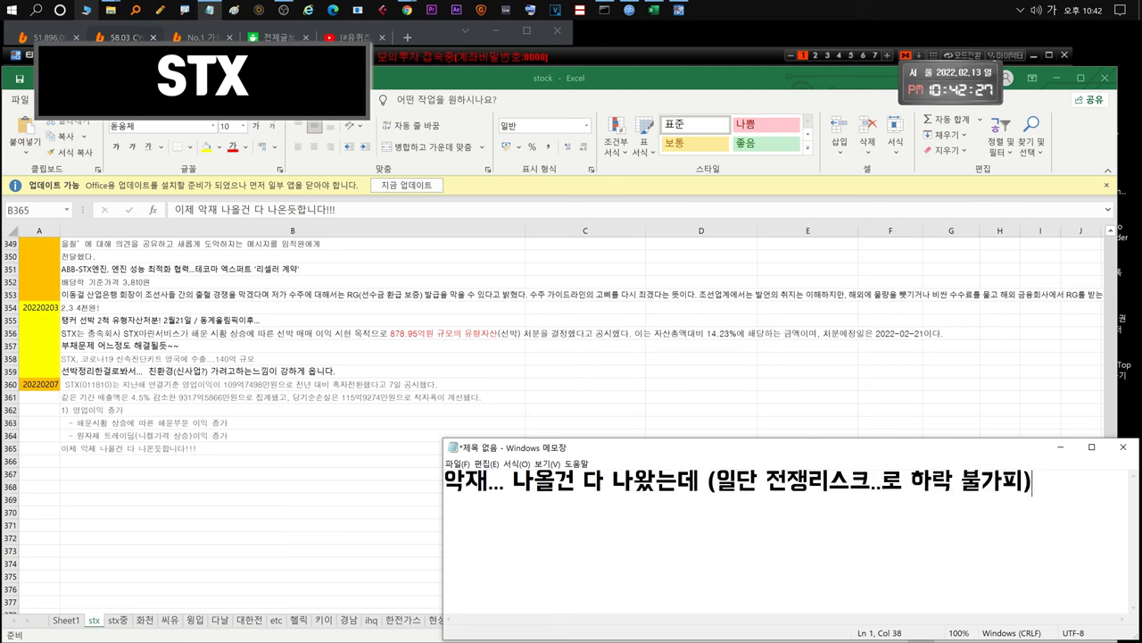
key("ctrl+a")
key("BackSpace")
Write the Notepad note "이제 상승나올일만 남았습니다." about STX and clear it.
type("이제 ㅅ상승나올일만 남았스빈다.")
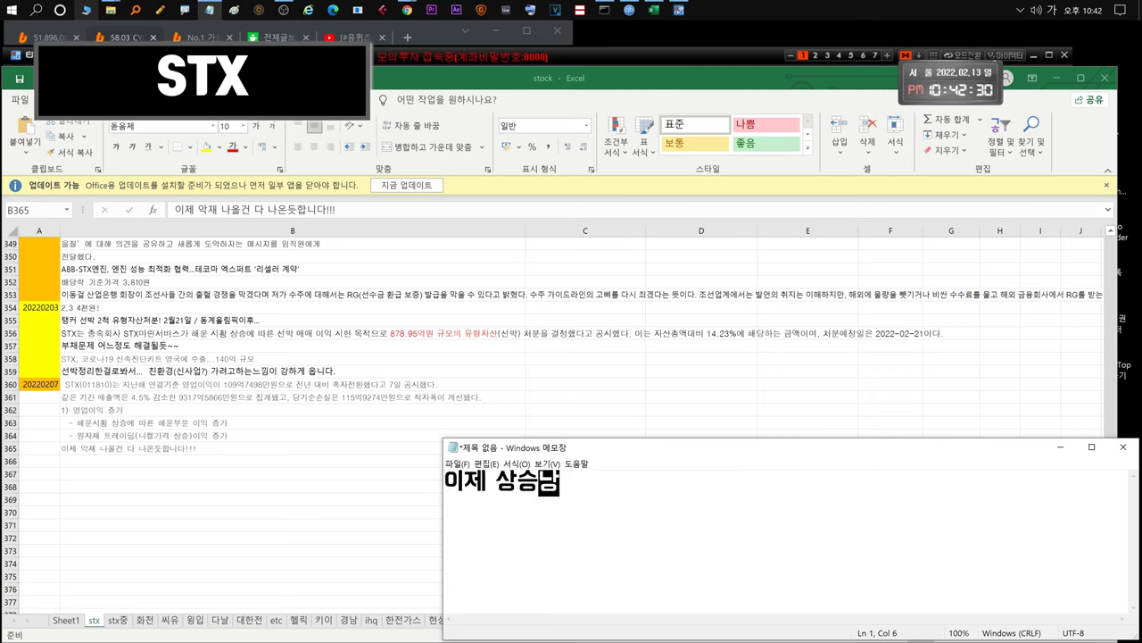
key("ctrl+a")
key("BackSpace")
Write "수익.... 예정치라서 확실한건 아닌데.." and "아마 2주?내로 나올것으로 예상됩니다" on two Notepad lines, and clear them.
type("수익.... 예름")
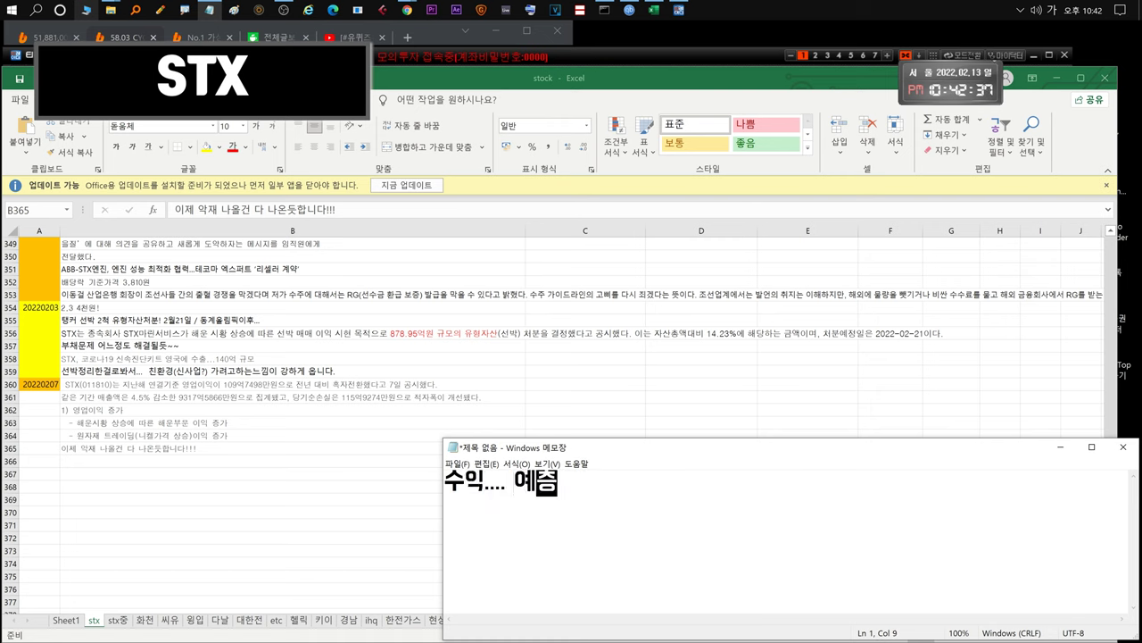
type("정지")
type("라서 확실한건 아닌데..")
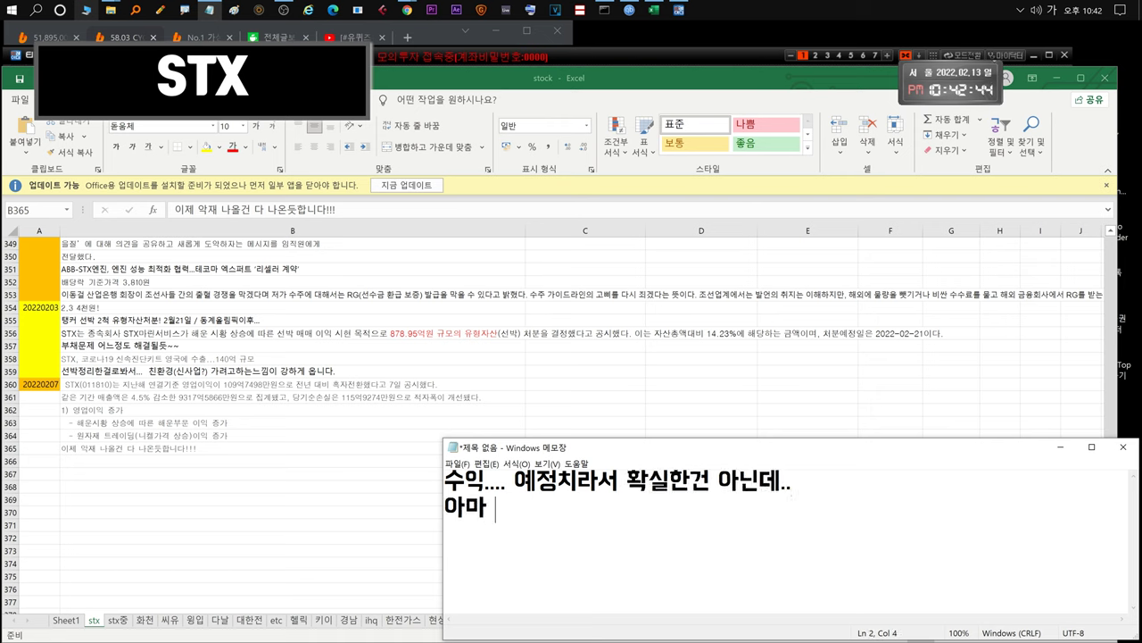
type(" 아마 2주?내로 나올것")
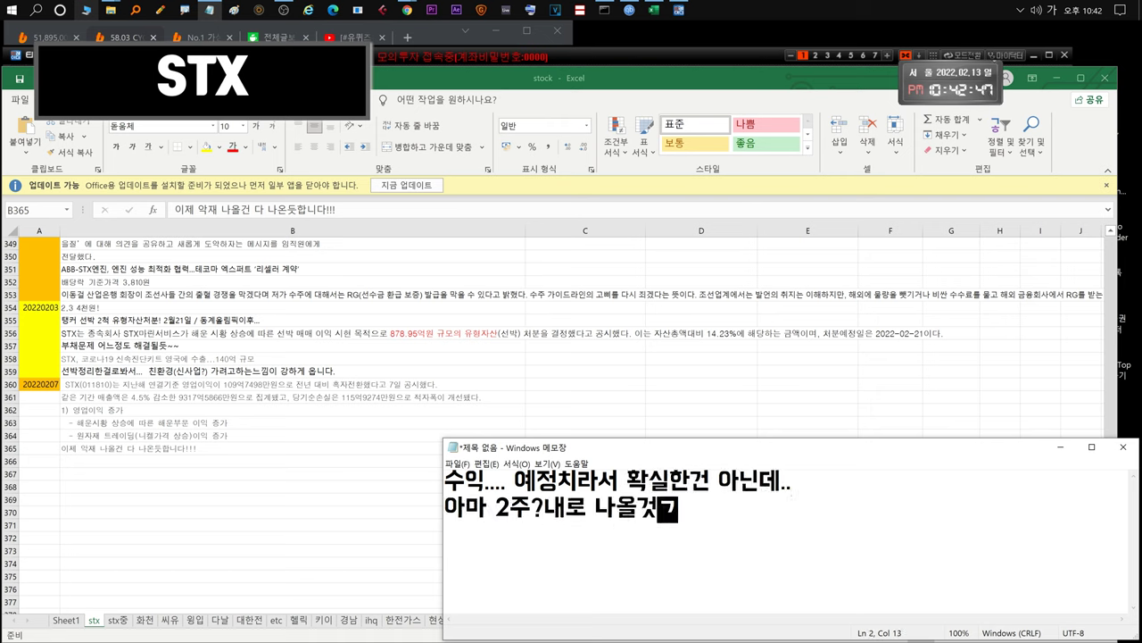
type("으로 예상됩니다")
key("ctrl+a")
key("BackSpace")
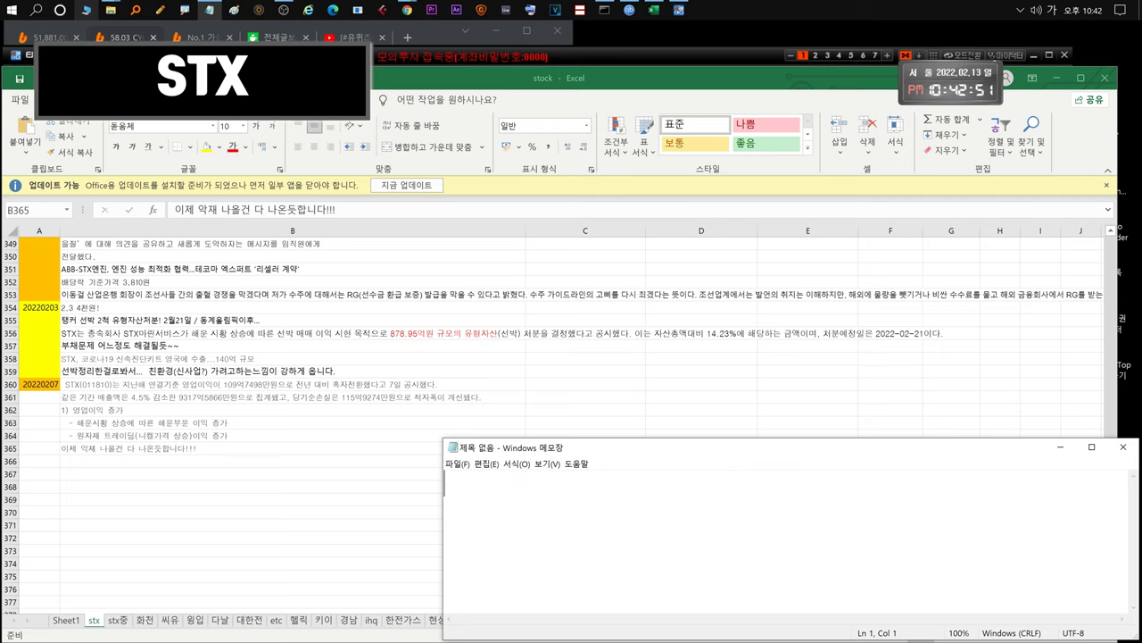
Write "영업익 100억대면.." and "손실을 본걸 다 커버했다고봐야되는데" on two Notepad lines about STX, and clear them.
type("영업이")
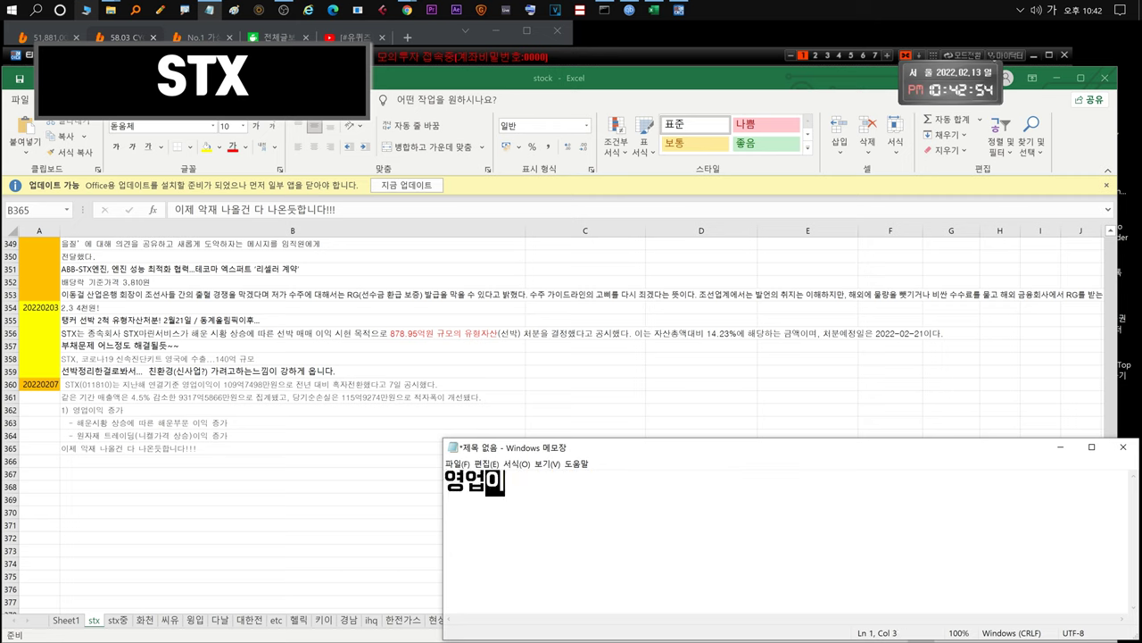
type(" 100억대면..")
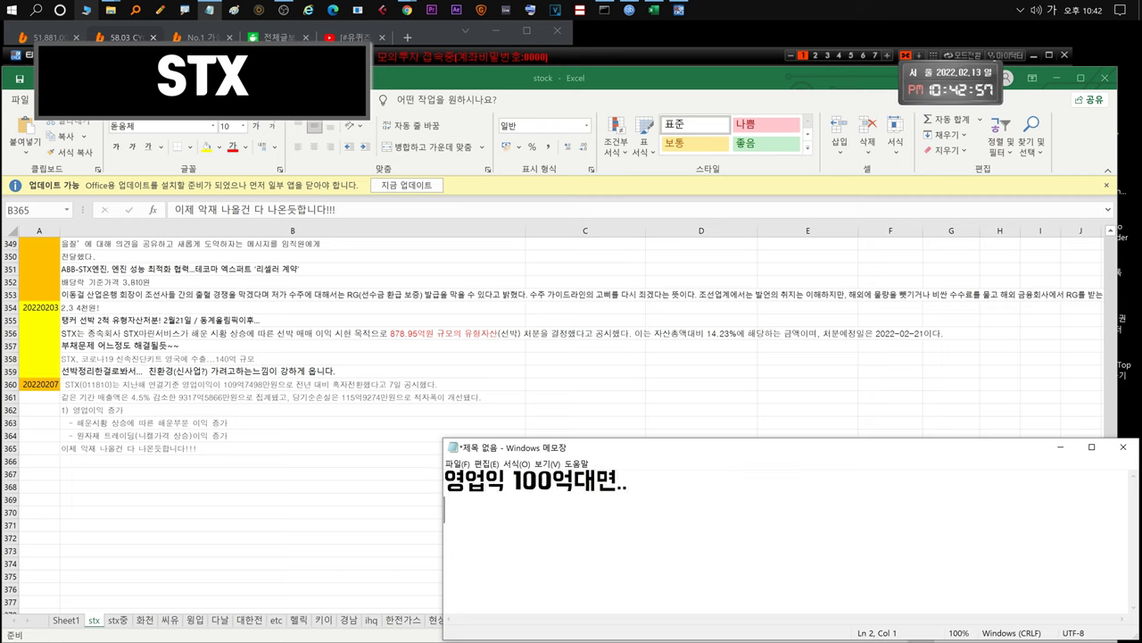
key("Return")
type("손실을 본걸 다 커버했다고봐야되는데")
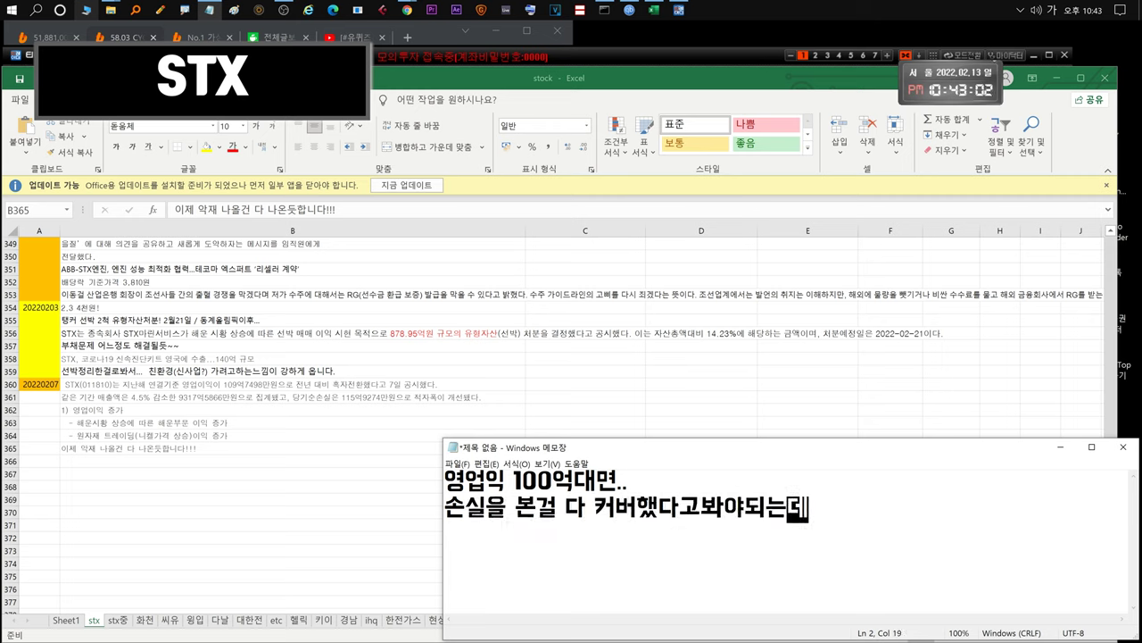
key("ctrl+n")
Write "... 매출 8000억정도? 1조는 안될것같고.." and "아무튼 잘나왔다는겁니다." on two Notepad lines, and select them for replacement.
type("... 매출 ")
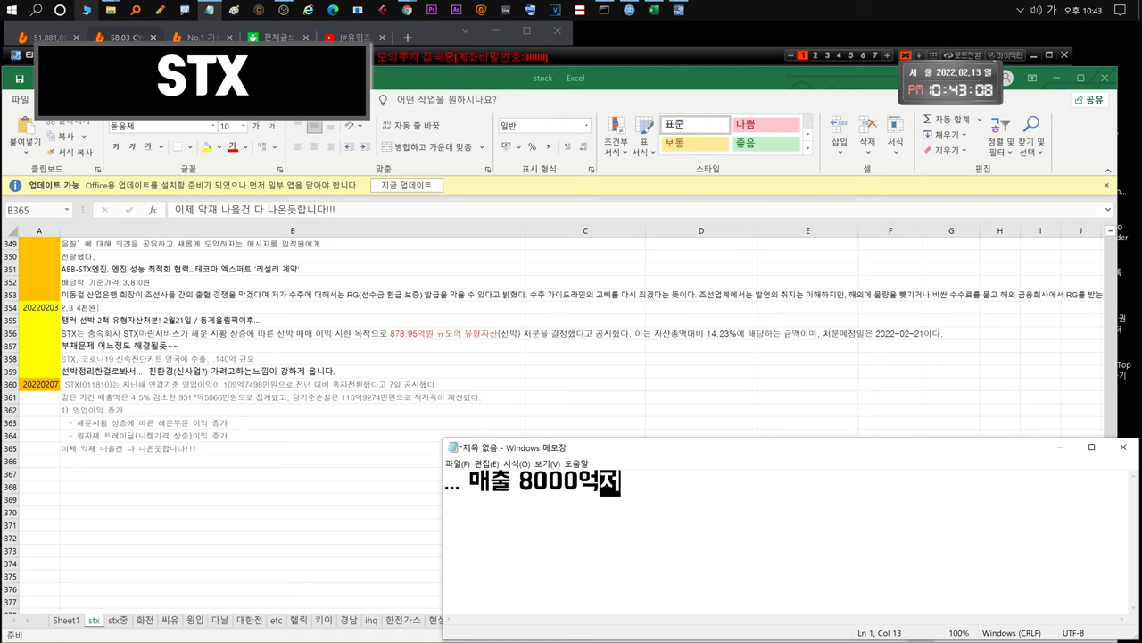
type("8000억정도? 1조는 안")
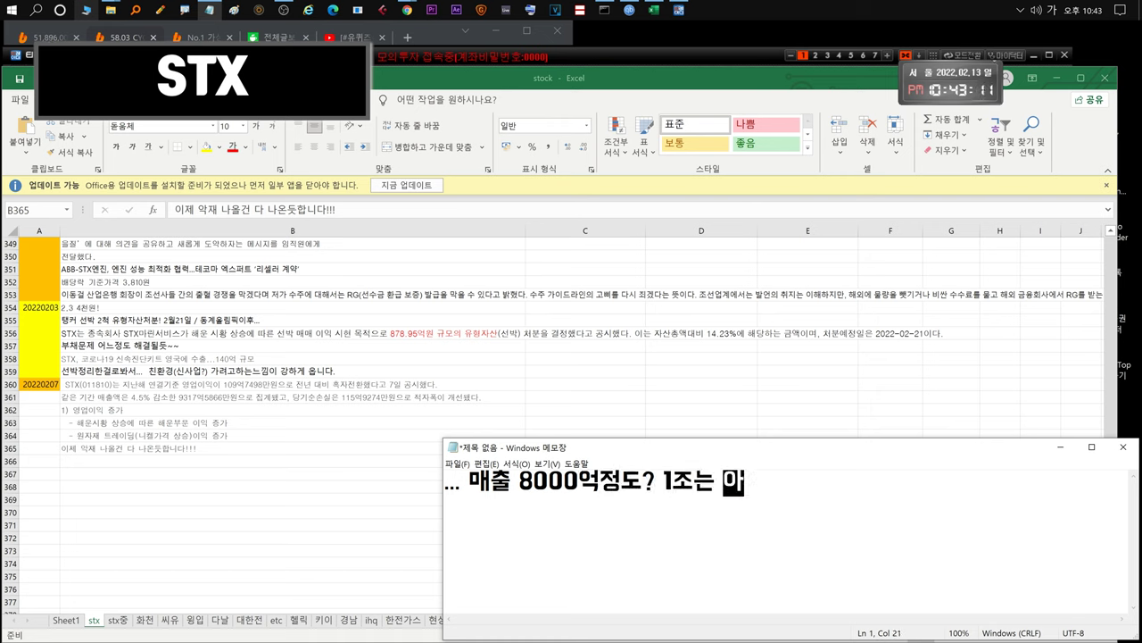
type("될것가무튼 잘나왔")
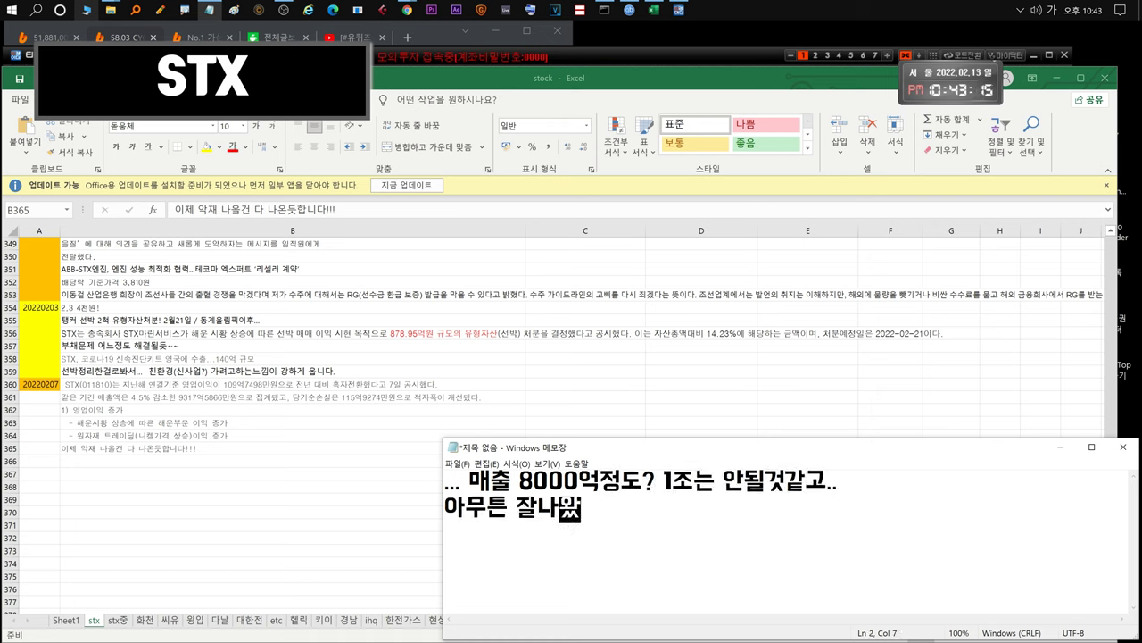
type("다는거ㅂ니다.")
key("ctrl+a")
Replace the Notepad text with "이제 증시악재만 아니면되는데.." and "이번에 빠질테니 줍줍기회!" on two lines, and overwrite them with "/".
type("이제")
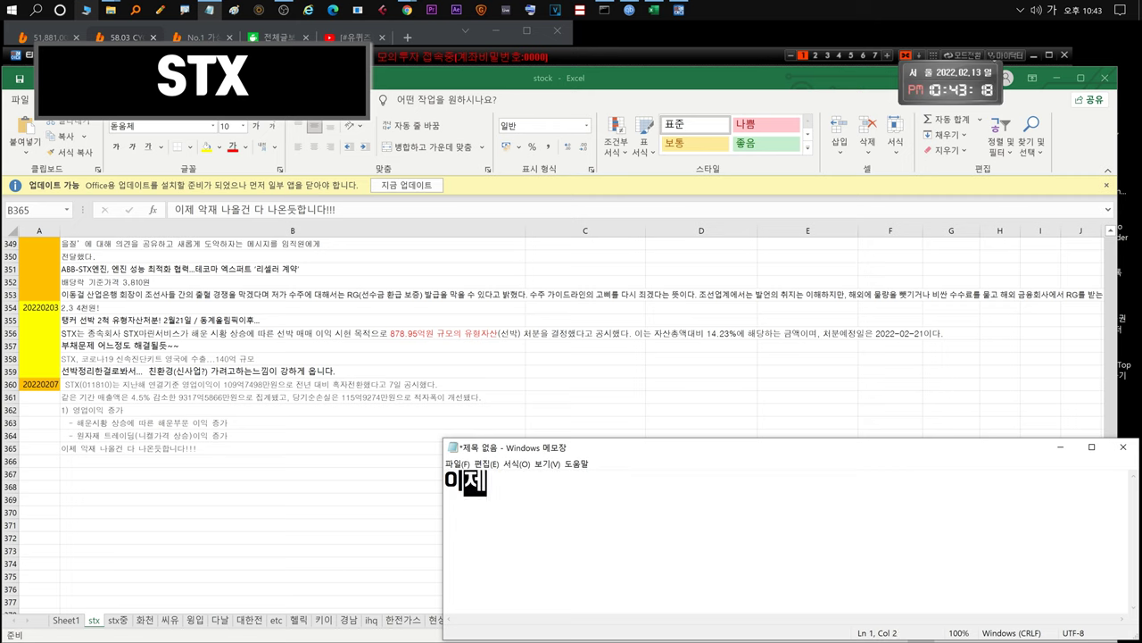
type("만 아니면되는데..")
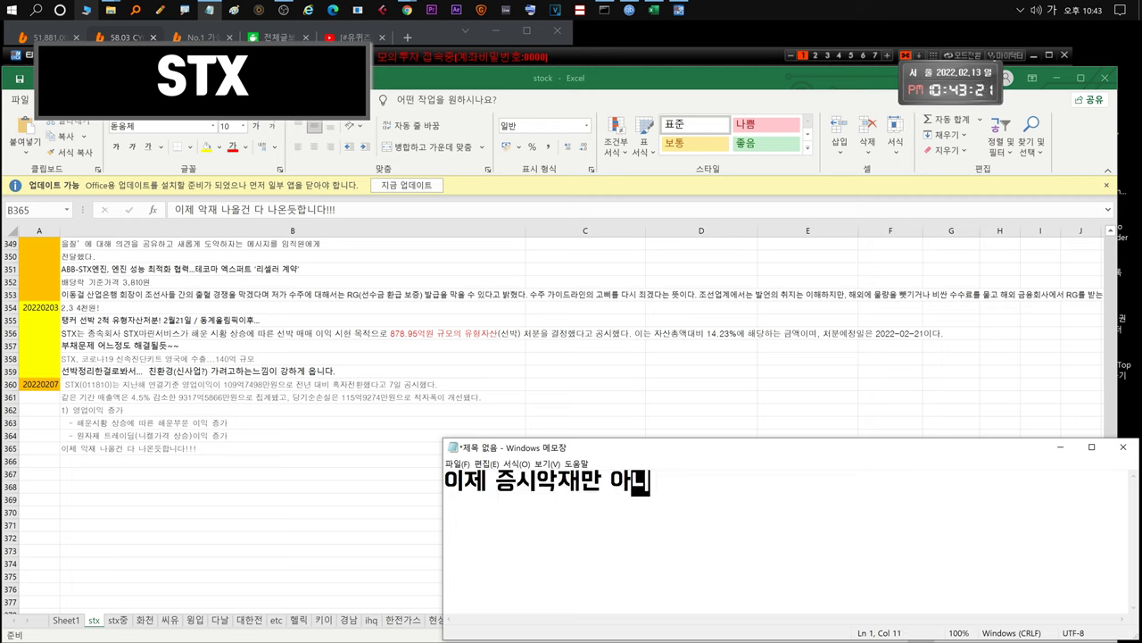
key("Return")
type("이번에 빠질")
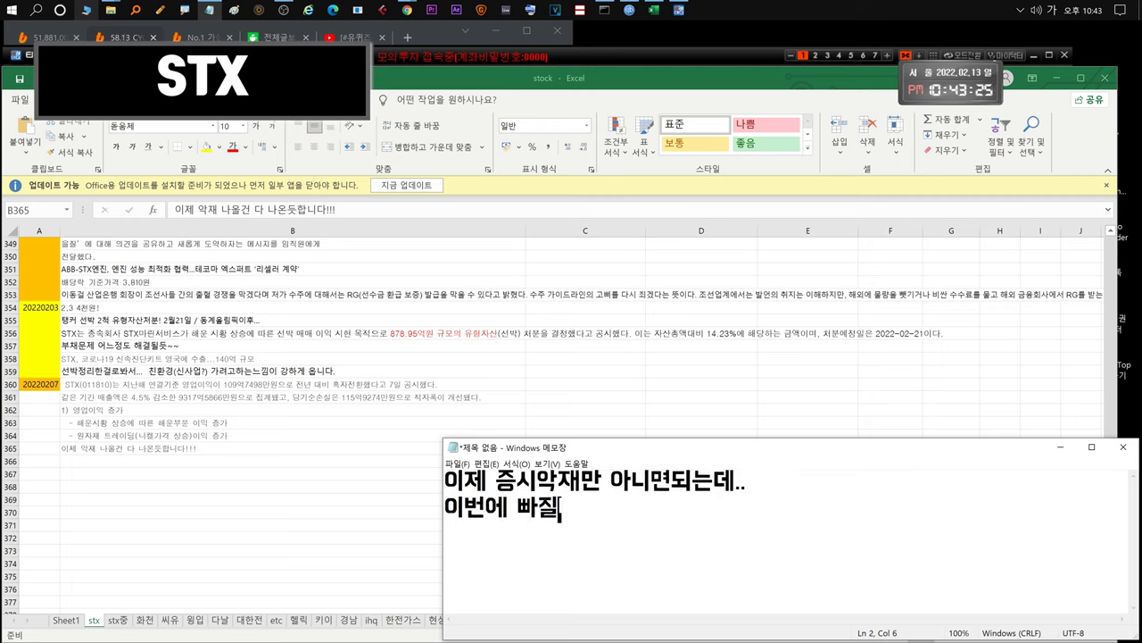
type("테니 줍줍기회!")
key("ctrl+a")
type("/")
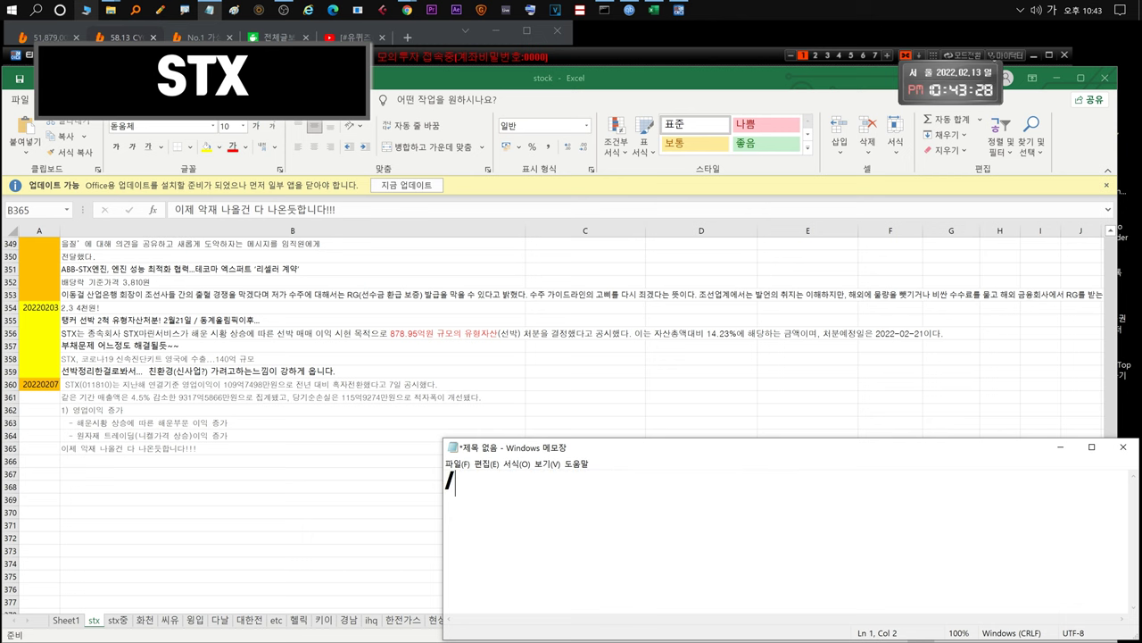
Switch to the trading program, open the STX chart as daily candles, and return to Notepad.
key("alt+Tab")
key("Up")
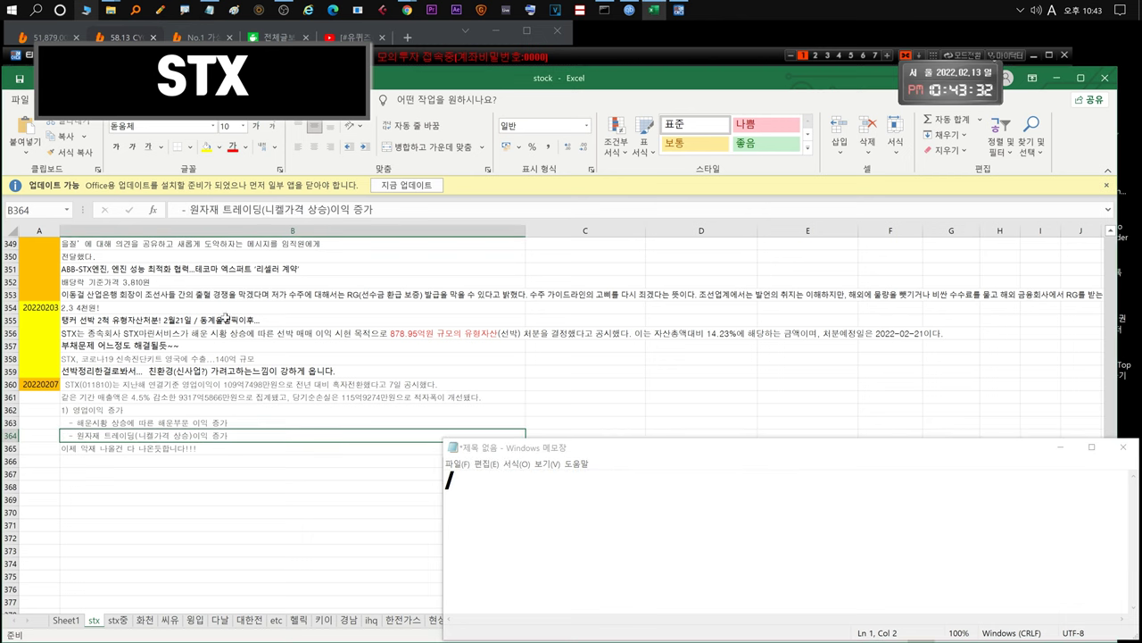
key("alt+Tab")
double_click(89, 194)
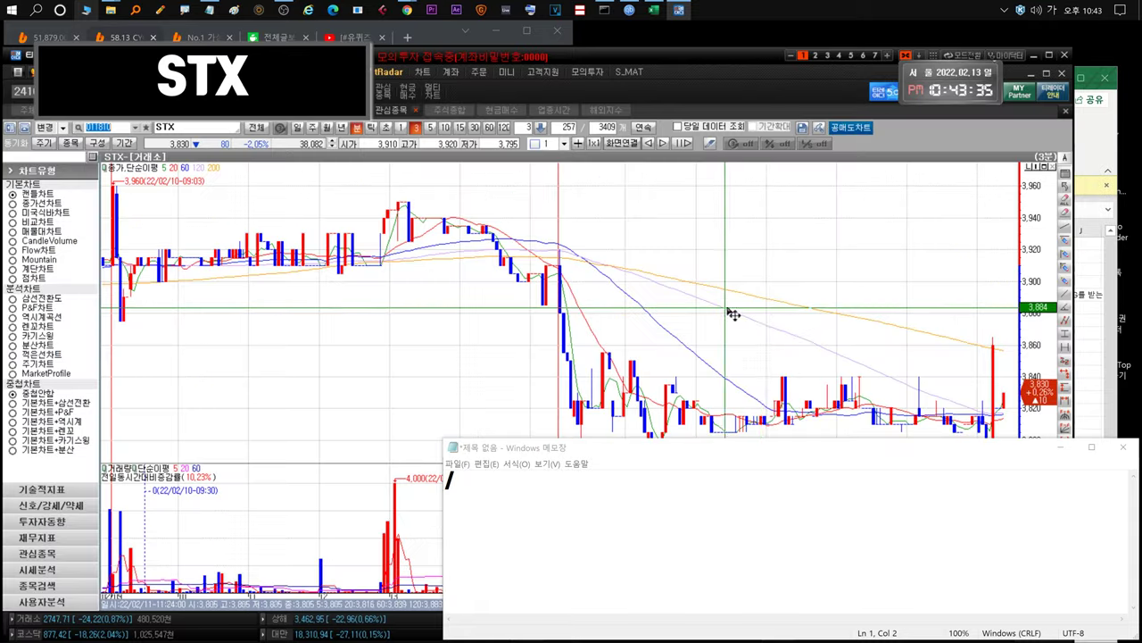
left_click(298, 127)
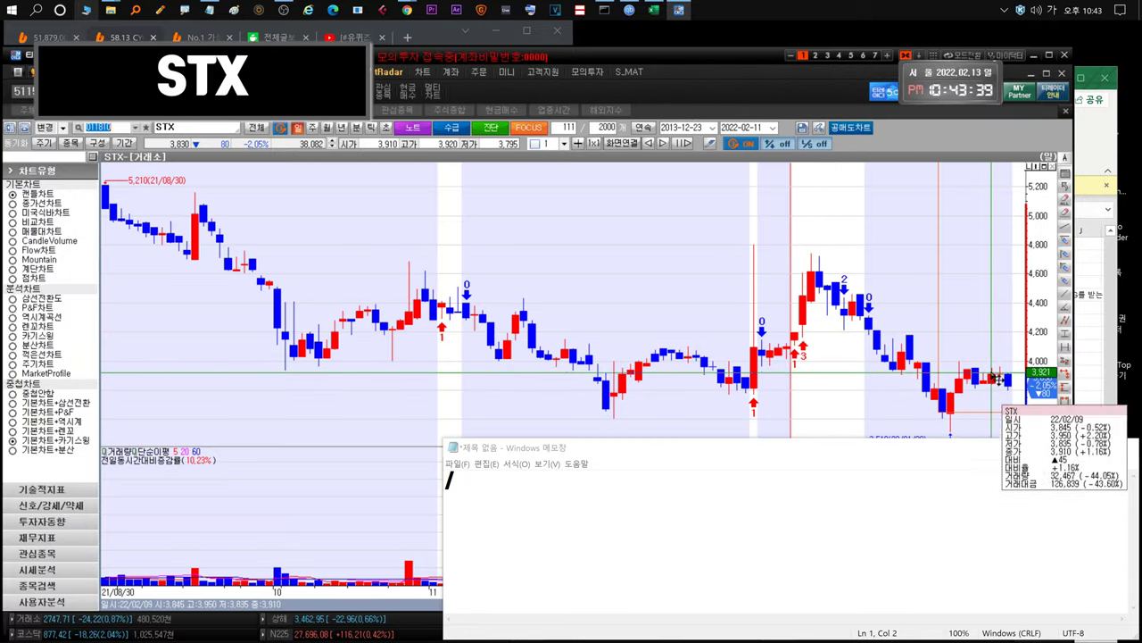
key("alt+Tab")
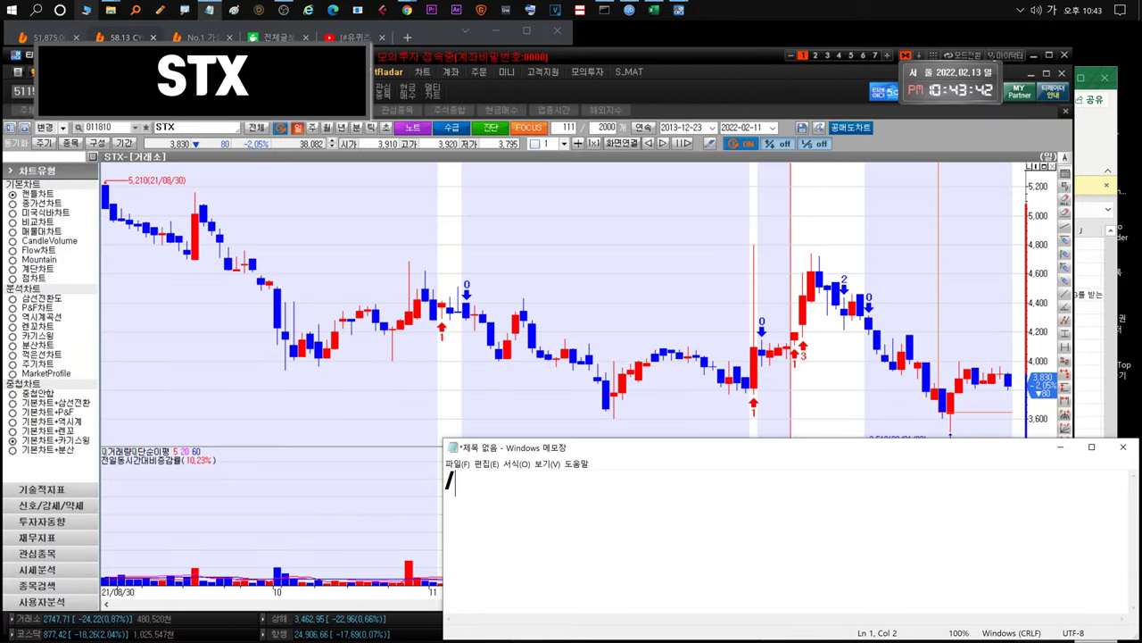
Replace the Notepad text with "요날 4000찍었죠... 단기로 매도가였고", shift the Notepad window slightly down the chart, and clear the note.
type("요날 40")
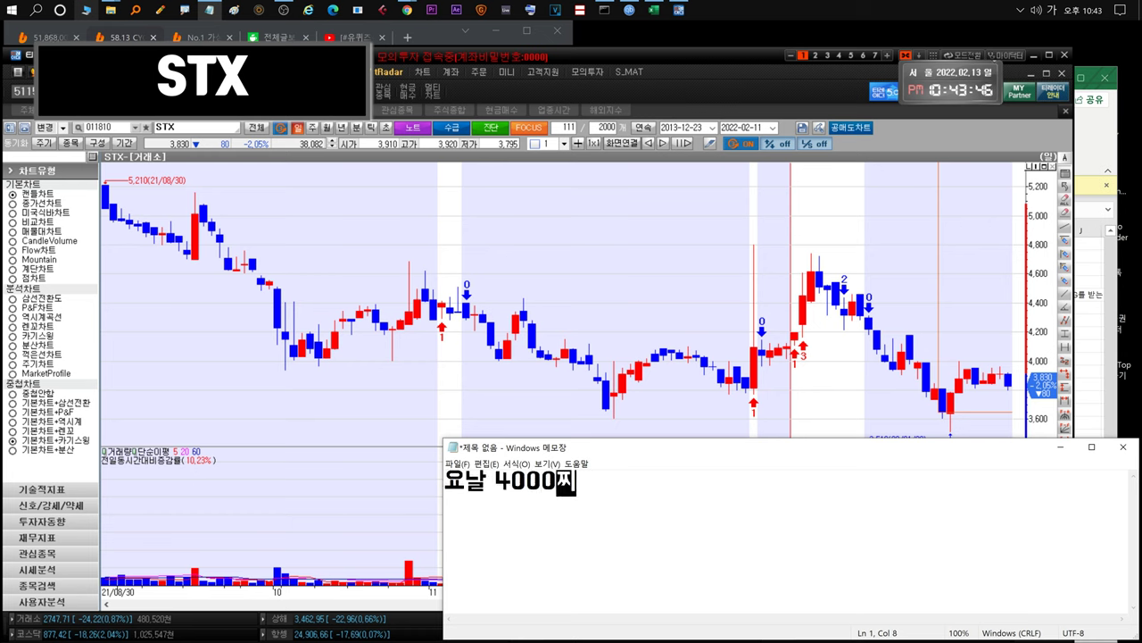
type("00찍었죠... 단기로 매도가였고")
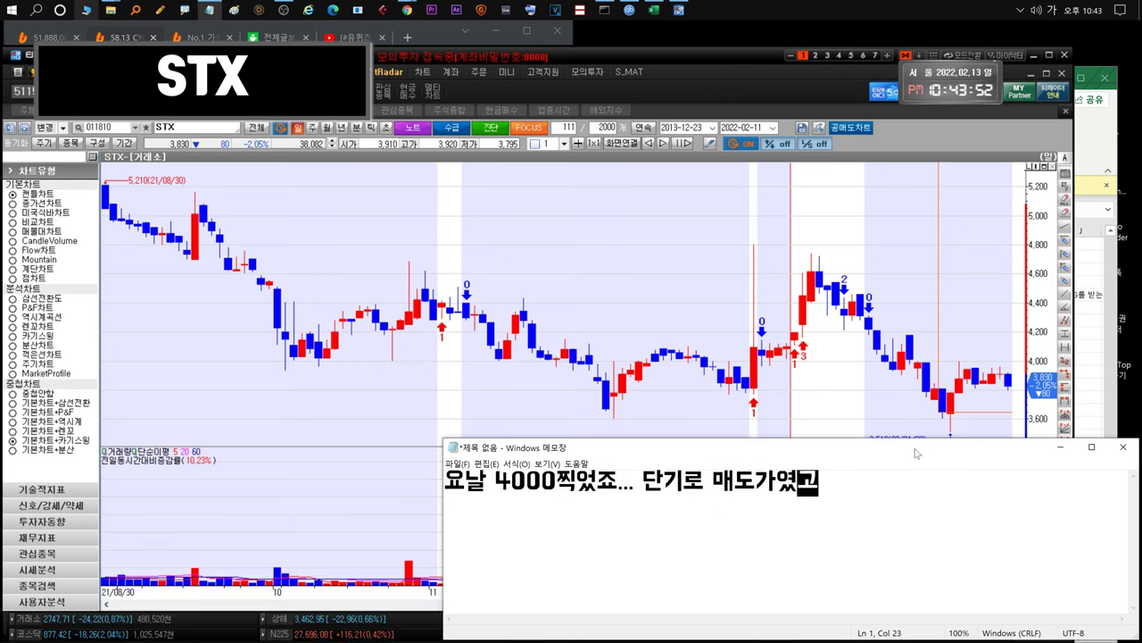
left_click_drag(915, 452, 914, 478)
key("ctrl+a")
key("BackSpace")
Write the Notepad notes "다시 밀리는데.. 증시영향이 큽" and "미증시 밀려서~~ 원래 더 올라가도되는데!" one after the other, clearing each.
type("다시 밀리는데.. 즈")
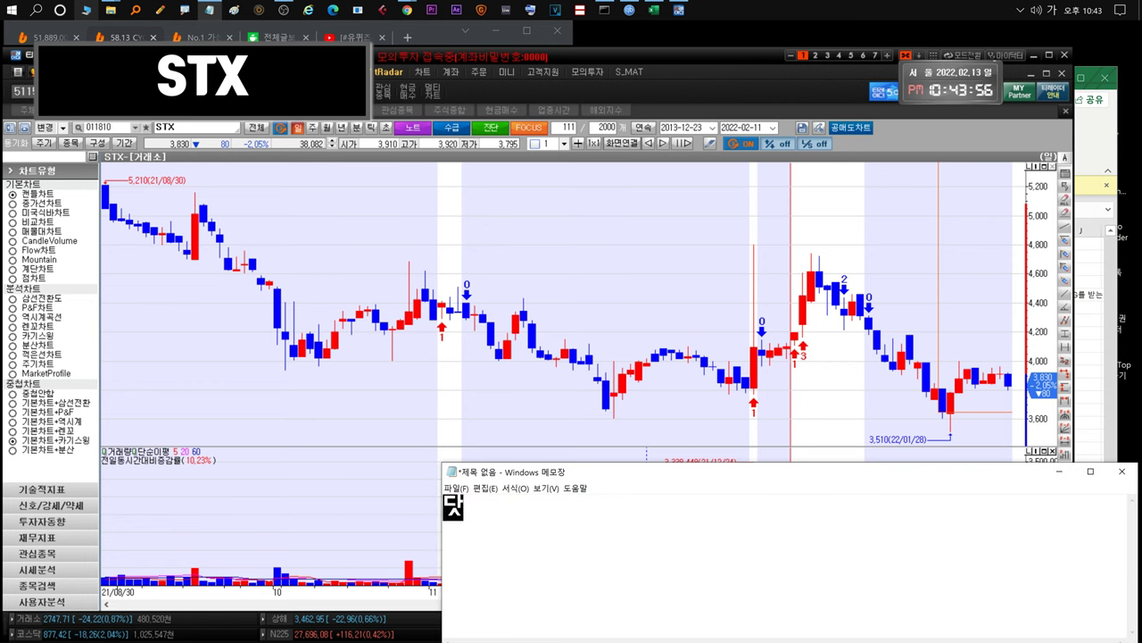
type("증시영향이 큼")
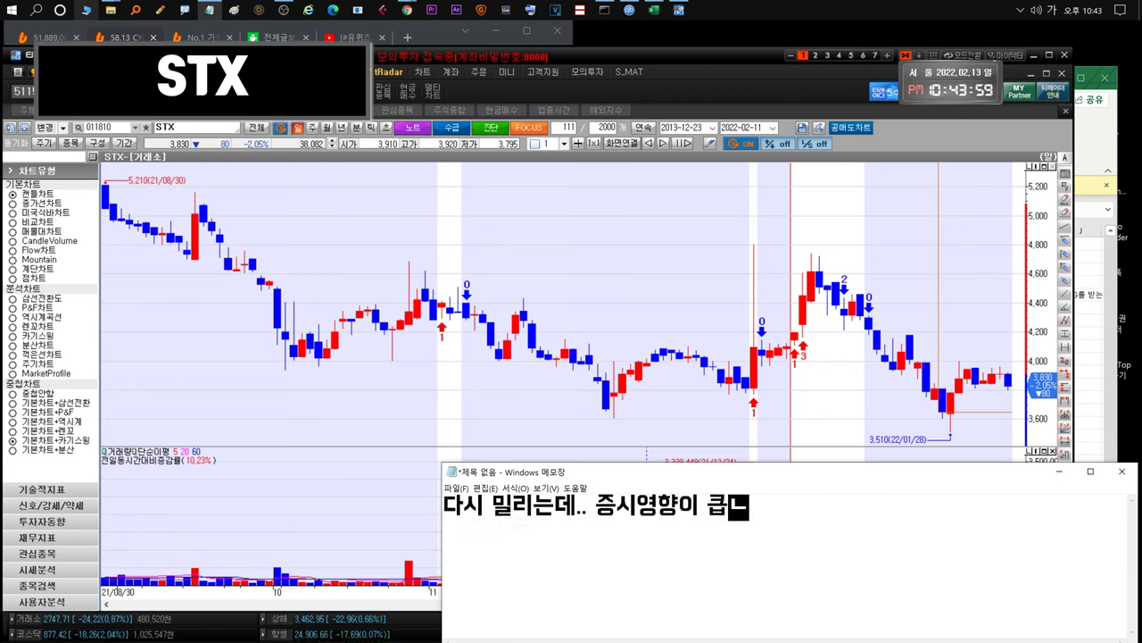
key("ctrl+a")
key("BackSpace")
type("미증시 밀려서~~ 원래 더 올라가도되는데!")
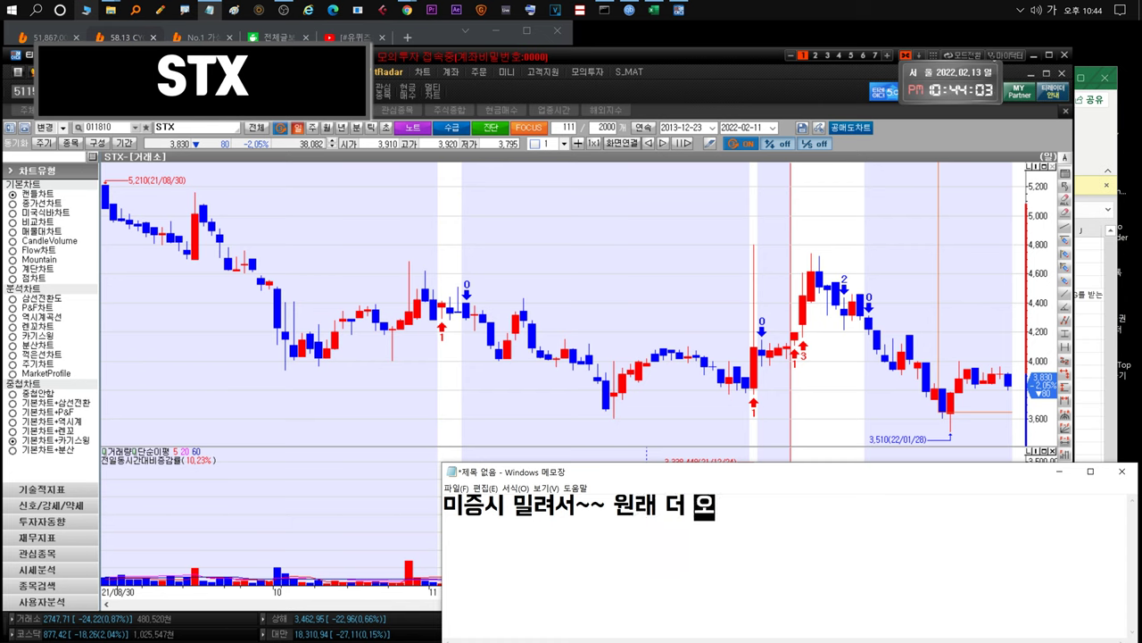
key("ctrl+a")
key("BackSpace")
Write the Notepad note "그리고 전쟁이슈로 아마 ... 3600..은 다시 찍어줄것같아요" about STX and clear it.
type("그리고 전쟁이슈로 ")
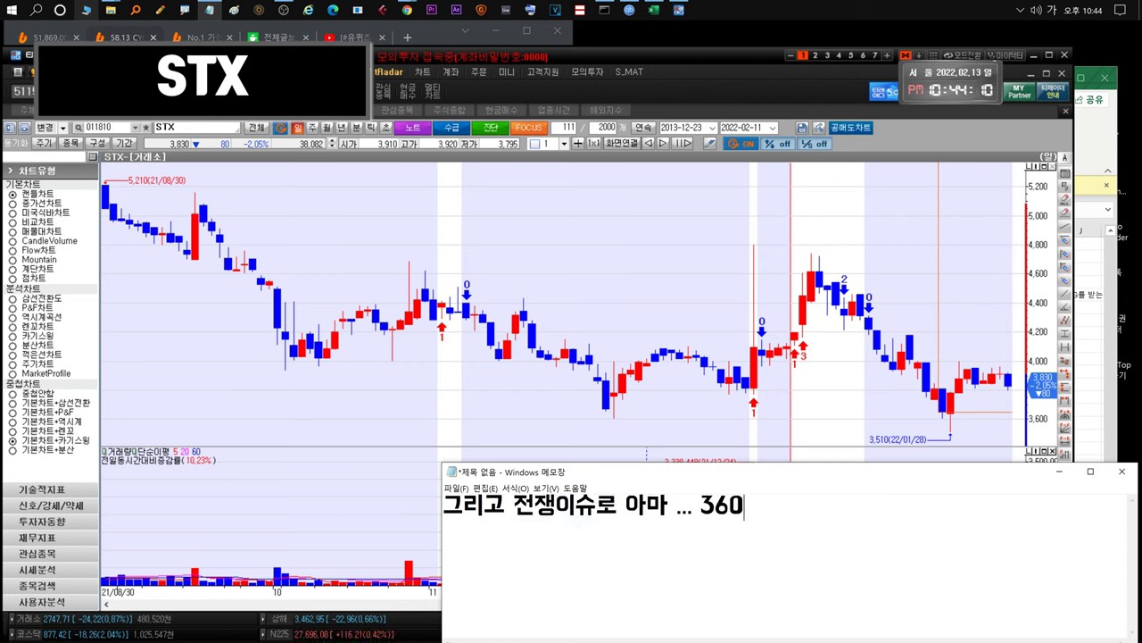
type("아마 ... 3600..은 다시 찍어줄것같아요")
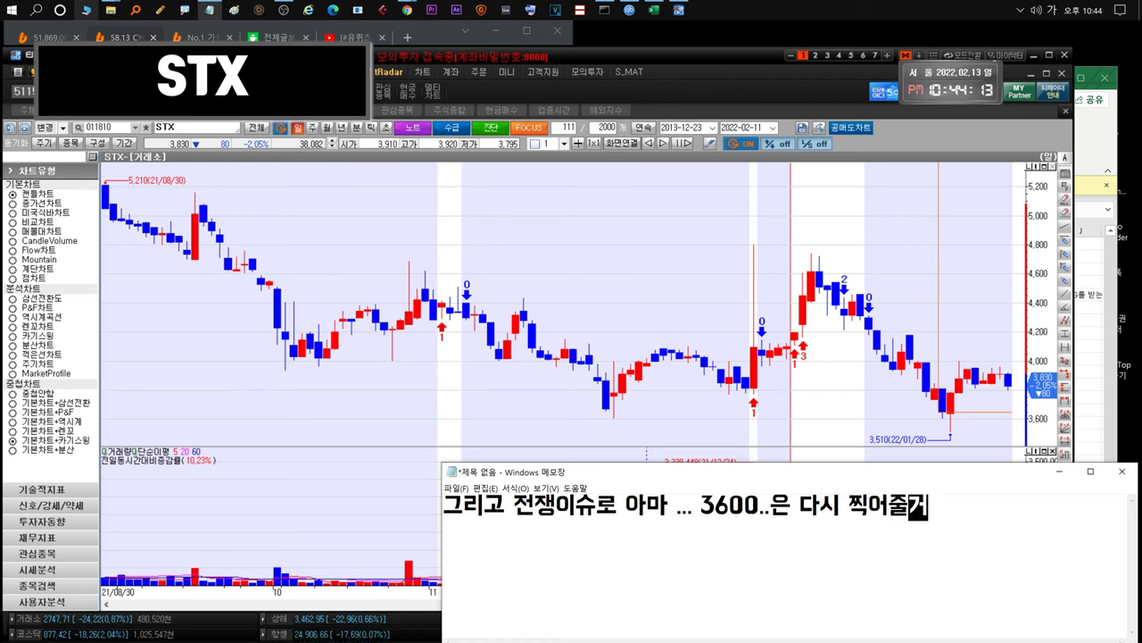
key("ctrl+a")
key("BackSpace")
Write four Notepad lines, "더 내려갈수도있꼬;;;;;", "마지막하락일줄알았는데", "끝이아닐것같은..." and "지겹습니다만 버텨야죠!!", and select them for replacement.
type("더 내려갈수도이있꼬;;;;;")
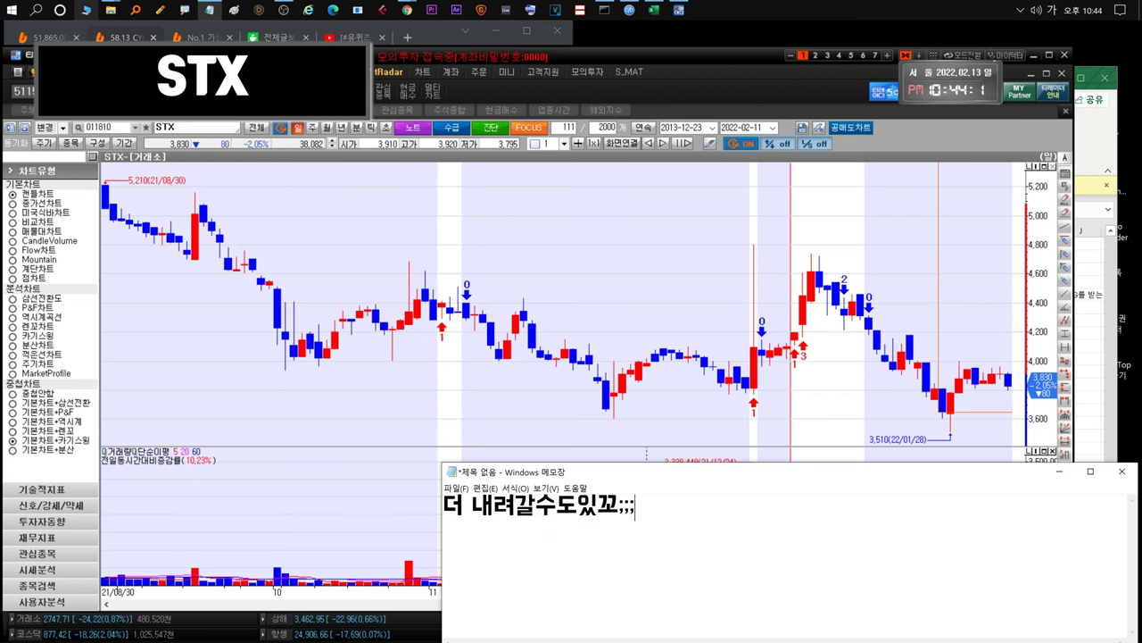
key("Return")
type("마지막하킈")
type("일줄알았는ㄷ")
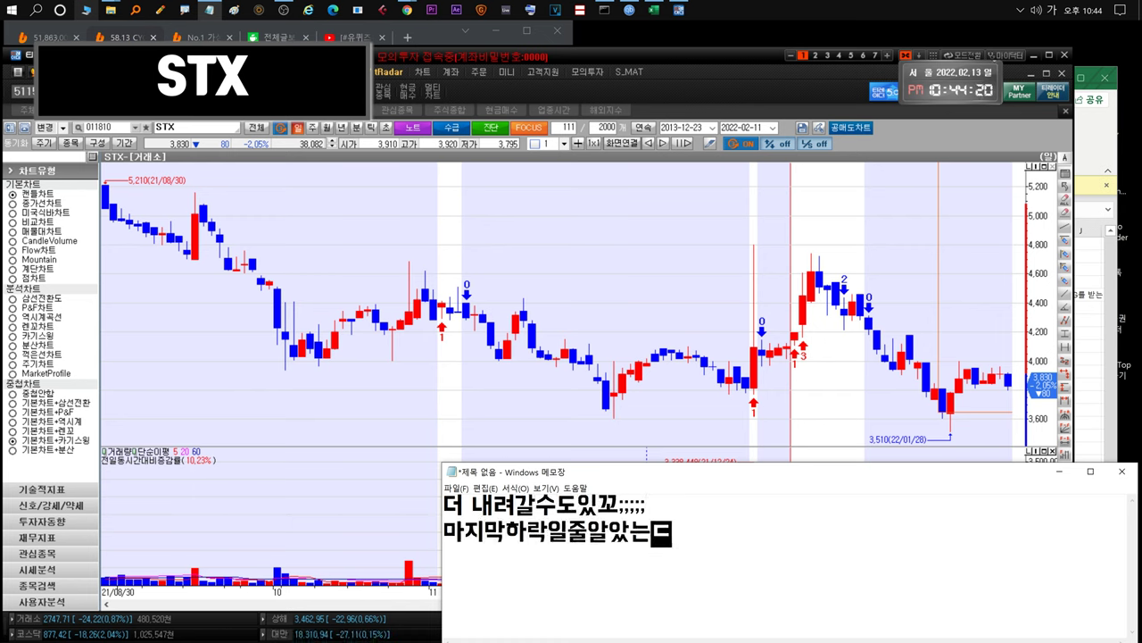
key("Return")
type("끝이아닐것같읍")
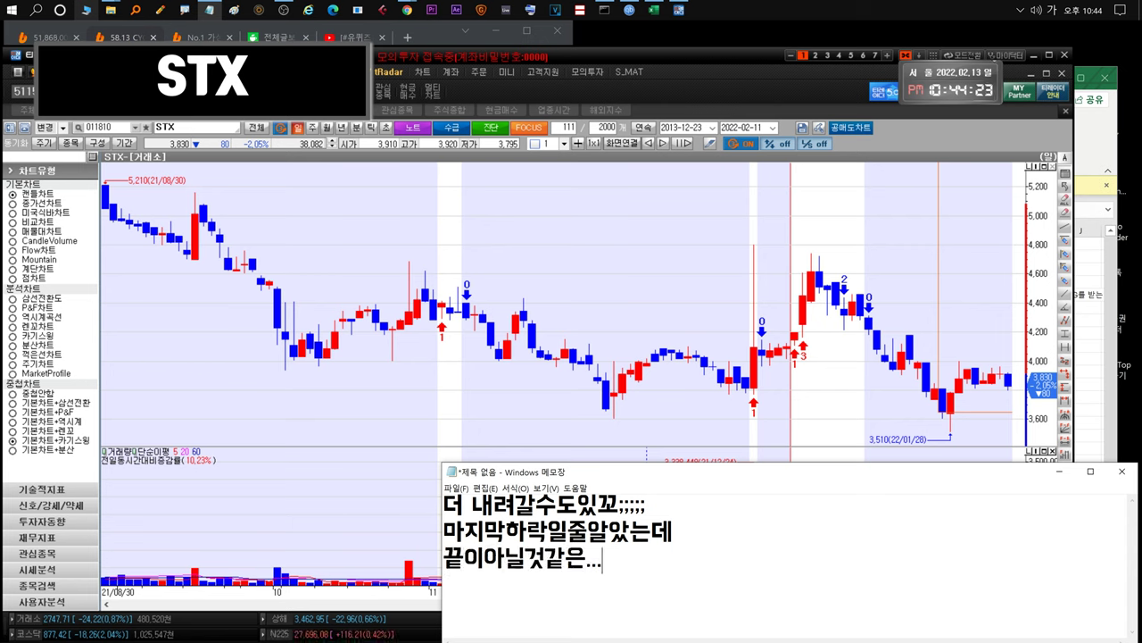
type("겹습")
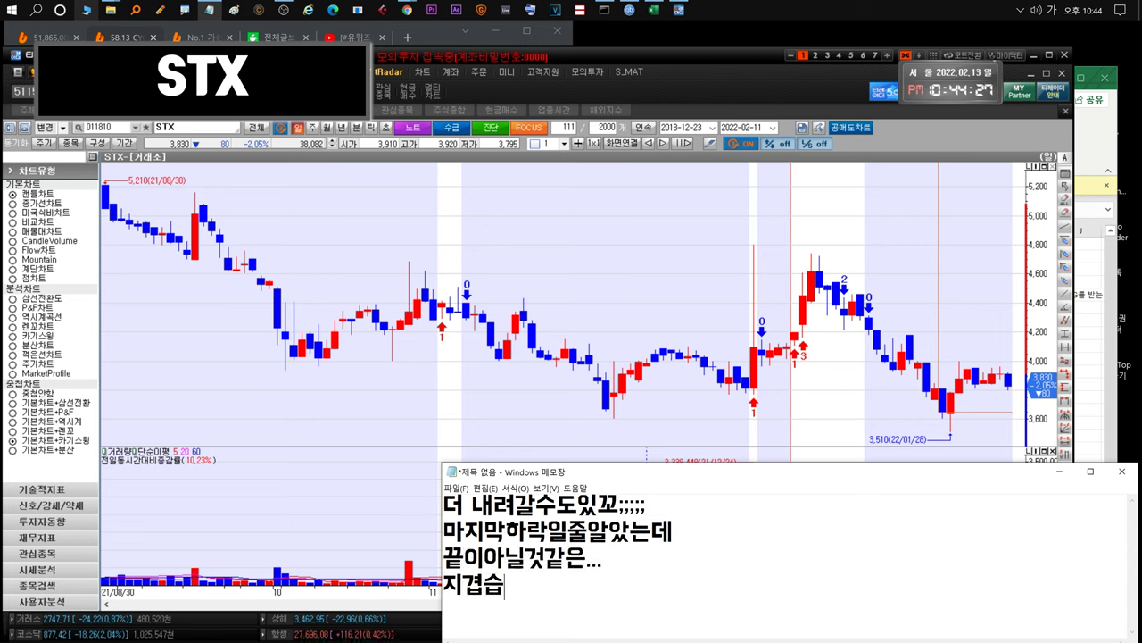
type("지니다만 버텨야죠!!")
key("ctrl+a")
Replace the Notepad text with "이제 하락은 거의 끝이라고 보면될것같습니다." and clear it.
type("이제 하락은 거의 끝이라고 봅")
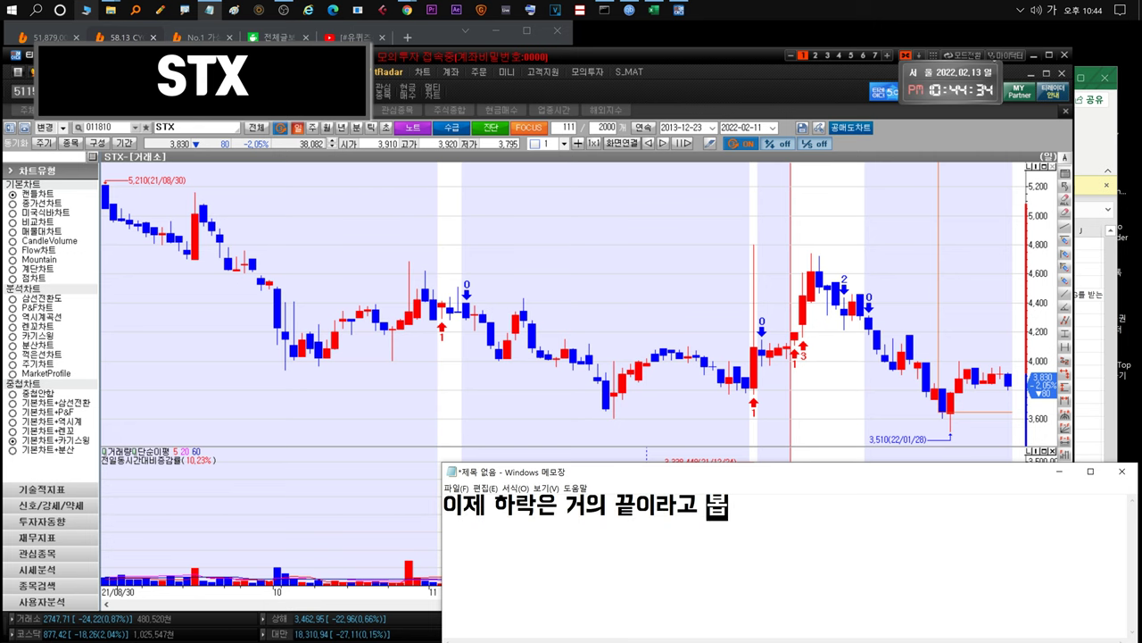
type("면될것같스빈다.")
key("ctrl+a")
key("BackSpace")
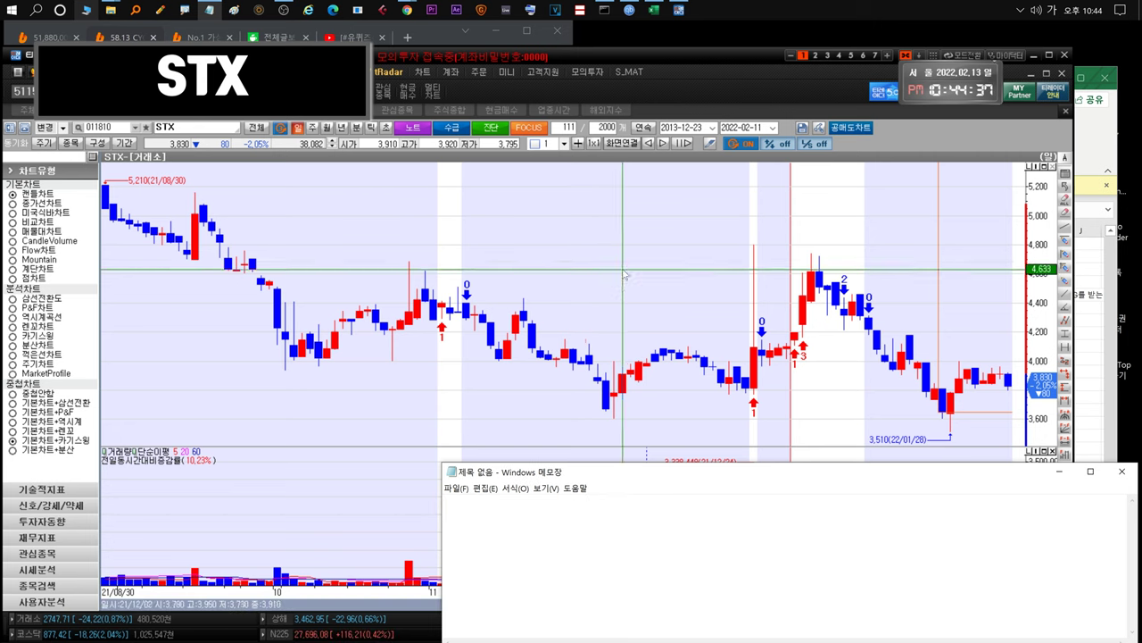
Return to the trading program's watchlist and open the STX중공업 chart.
left_click(592, 266)
left_click(397, 110)
double_click(80, 209)
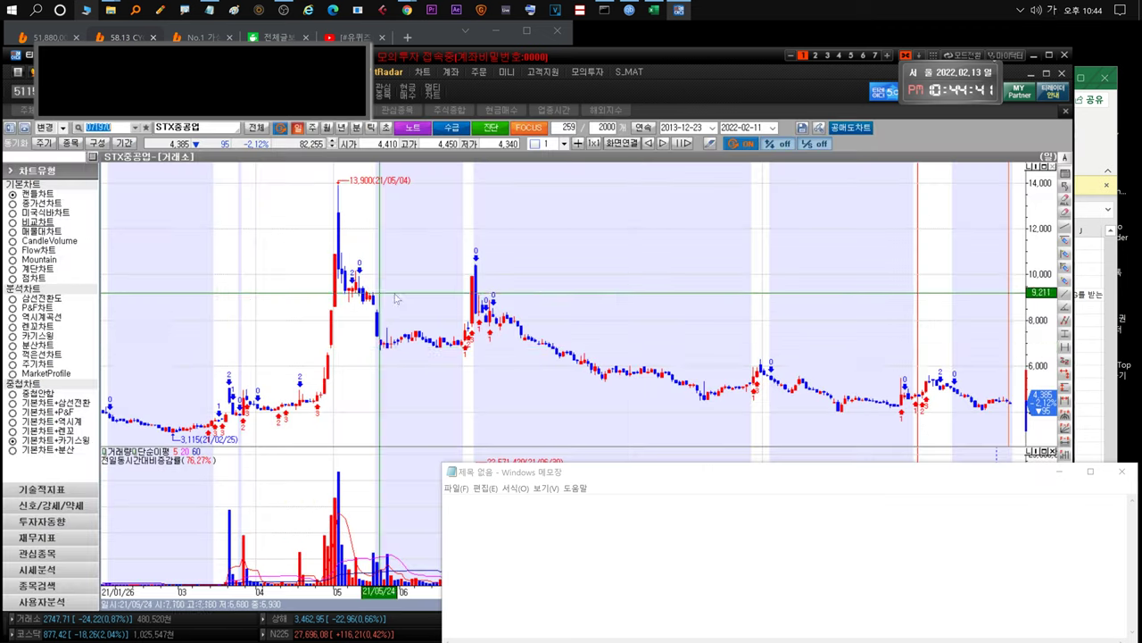
Switch to the stock workbook, open the stx중 sheet, select B191, and return to the empty Notepad note.
key("alt+Tab")
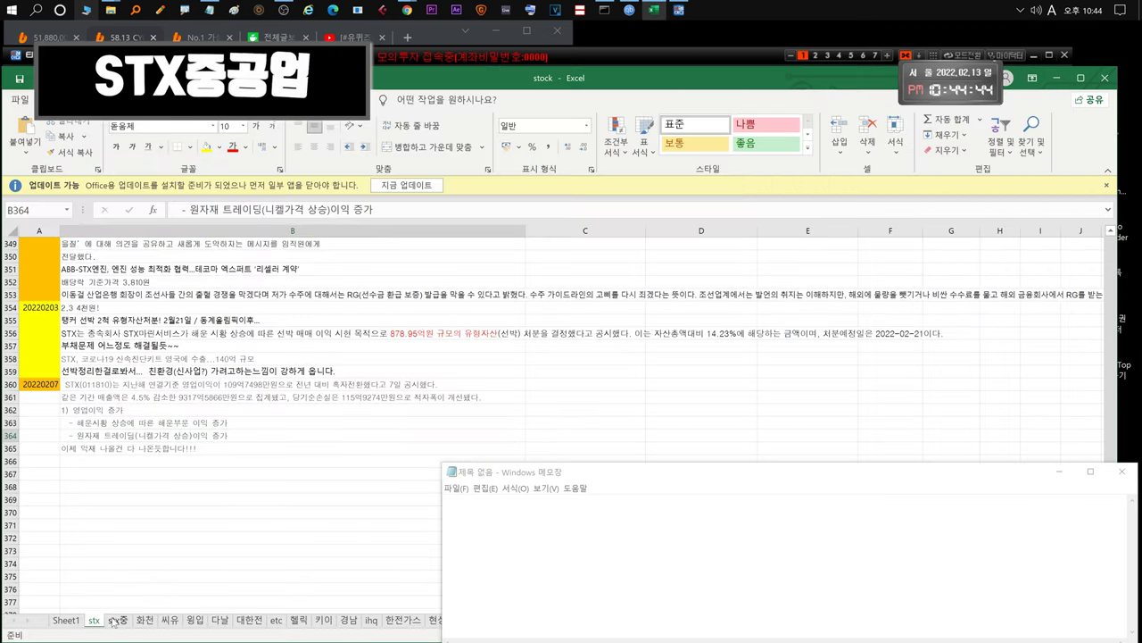
left_click(166, 408)
left_click(444, 507)
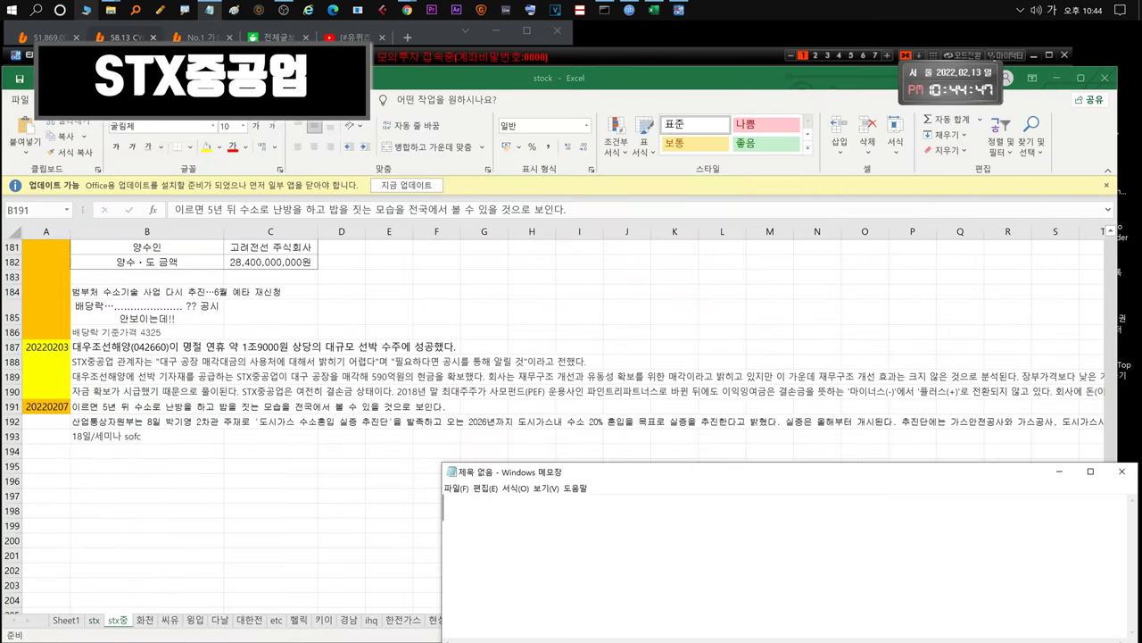
Write the Notepad note "... 수소관련해서 올해 6월달이 중요하고!!" about STX중공업 and clear it.
type("... 수소")
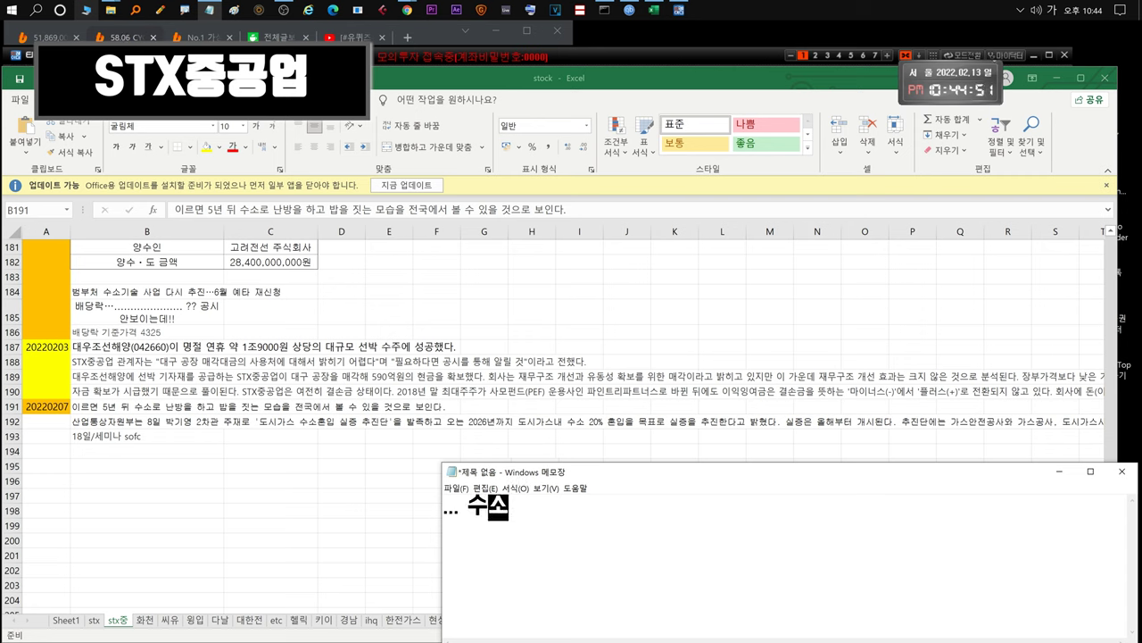
type("관련해")
type("서 올해 6월달이 중요하고!!")
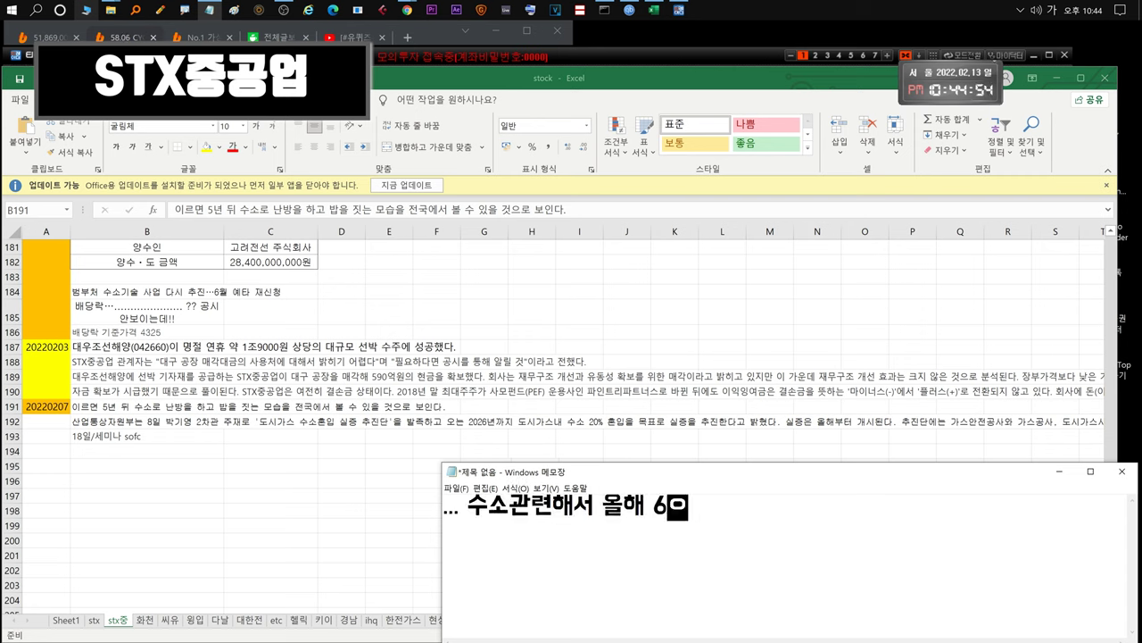
key("ctrl+a")
key("BackSpace")
Write the Notepad note "그리고 대선 이재명승리할시.... 친환경쪽 투자 들어갈거라..." and select it for replacement.
type("그리고 대선 이재명승리")
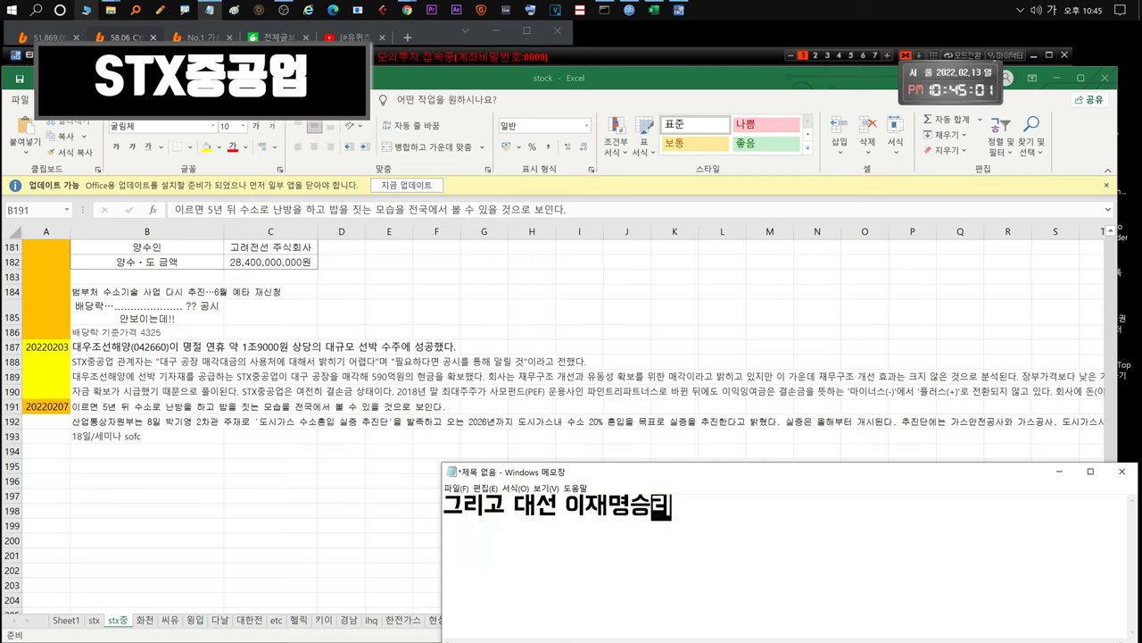
type("할시.... 친환경조")
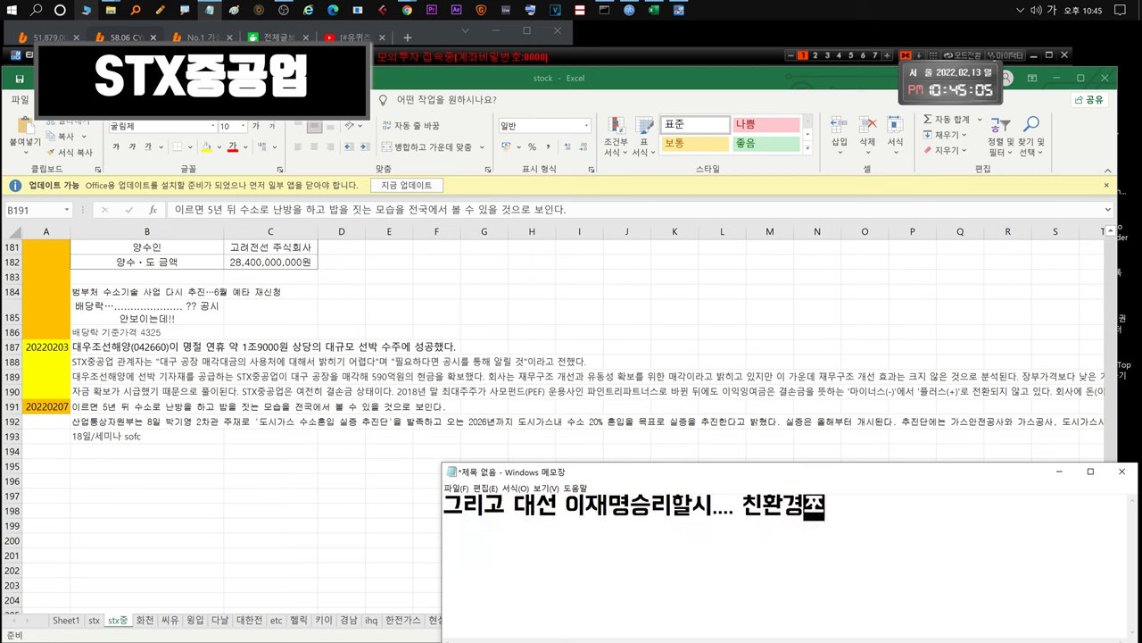
type(" 투자 들어갈거라...")
key("ctrl+a")
Write the Notepad note "stx중고업이 수혜받을지는 모르겠는데... 그래도 수소쪽 sofc있으니 탄력한번 나오기 좋은상황" on two further lines after the first and clear it.
type("stxㅈ중고업ㅇ")
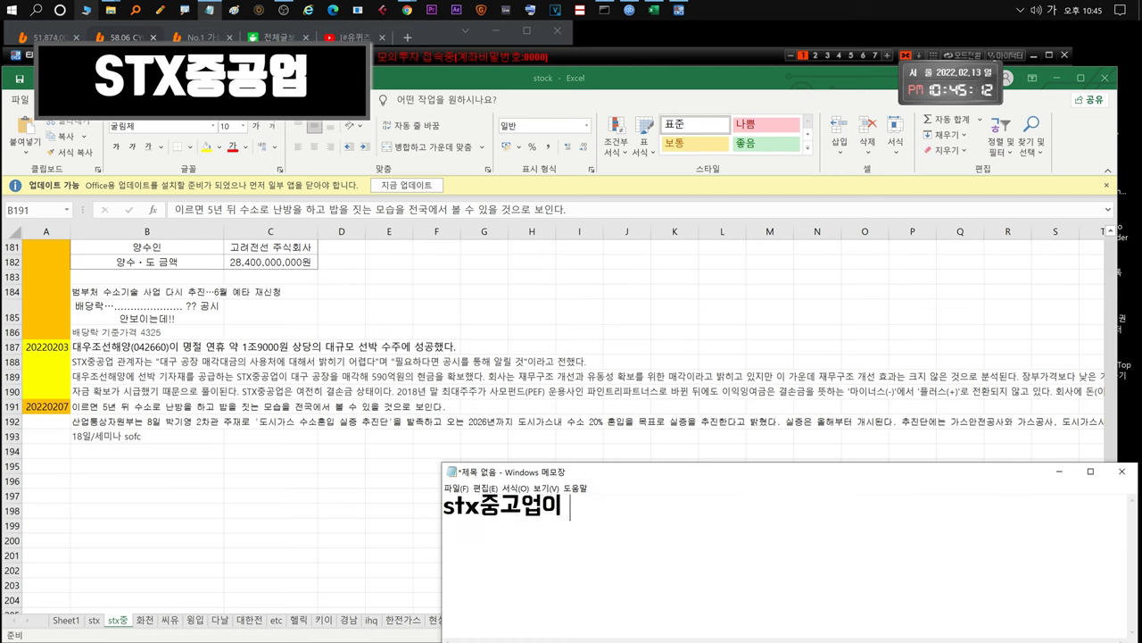
type(" 수혜받을지는 모르겠는ㄷ")
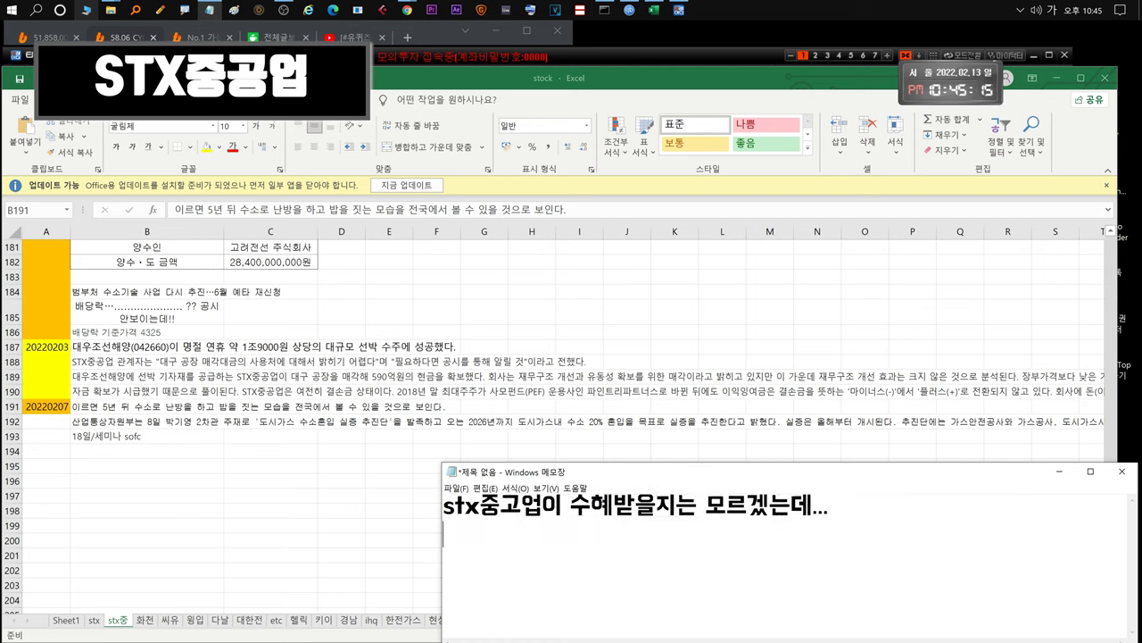
type("그래도 수소쪽 sofcㅇ")
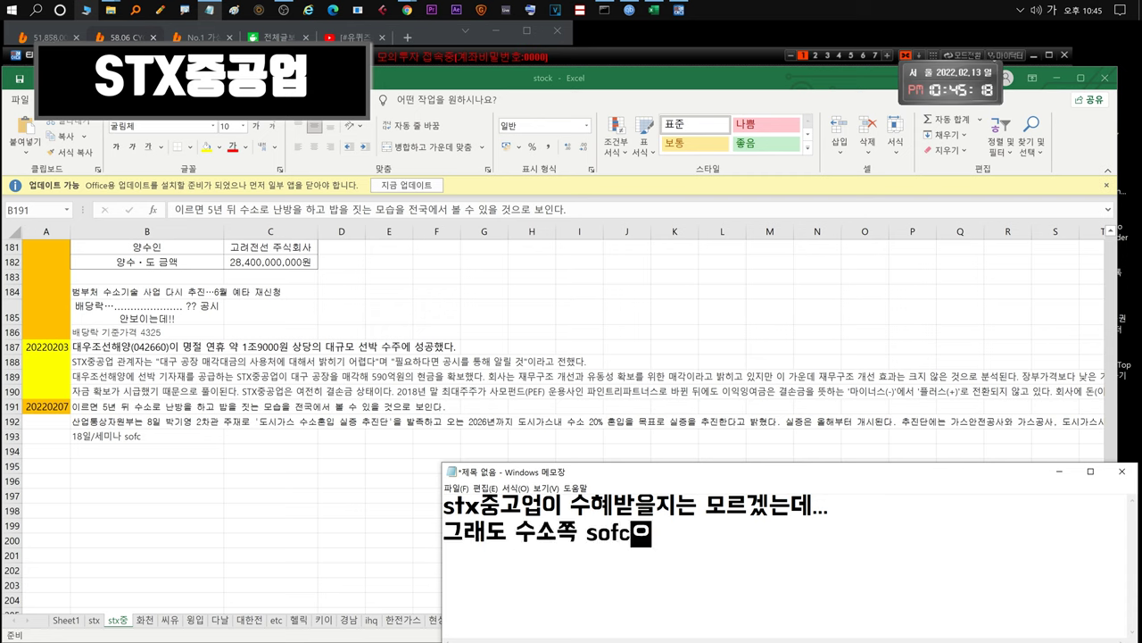
type("력한번 나오기 좋은상황")
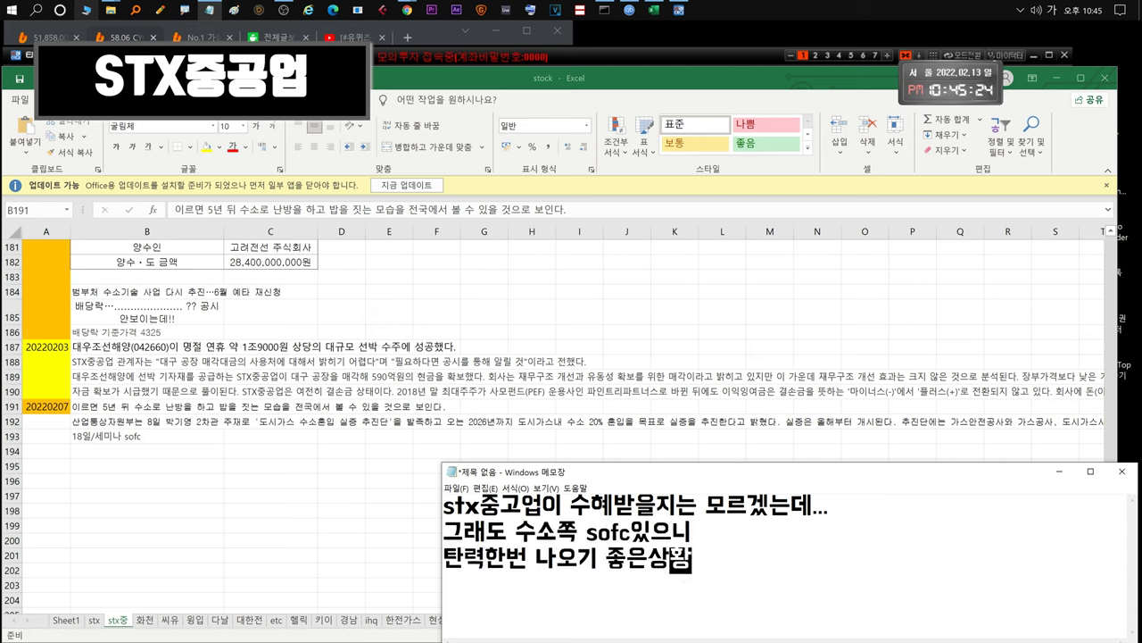
key("ctrl+a")
key("BackSpace")
Write the two-line Notepad note "18일 sofc세미나 있다는...데 16일 전쟁...위기 넘어가면 / 상승나올때 도움될지도" and clear it.
type("18ㅇ일 sofc세미")
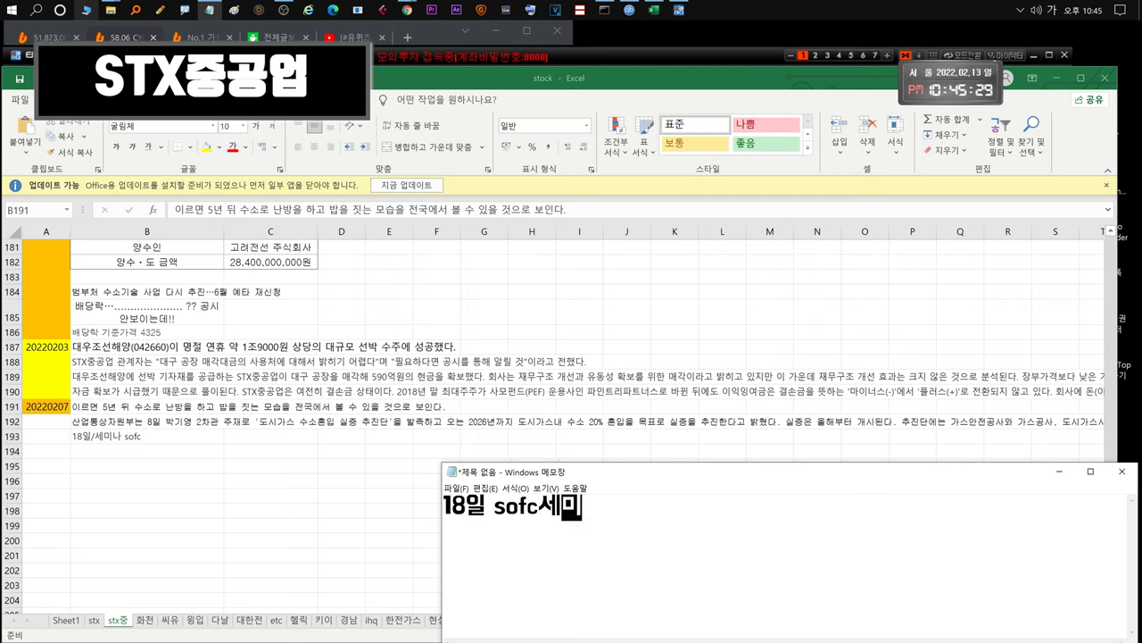
type("나 있다는...데 1")
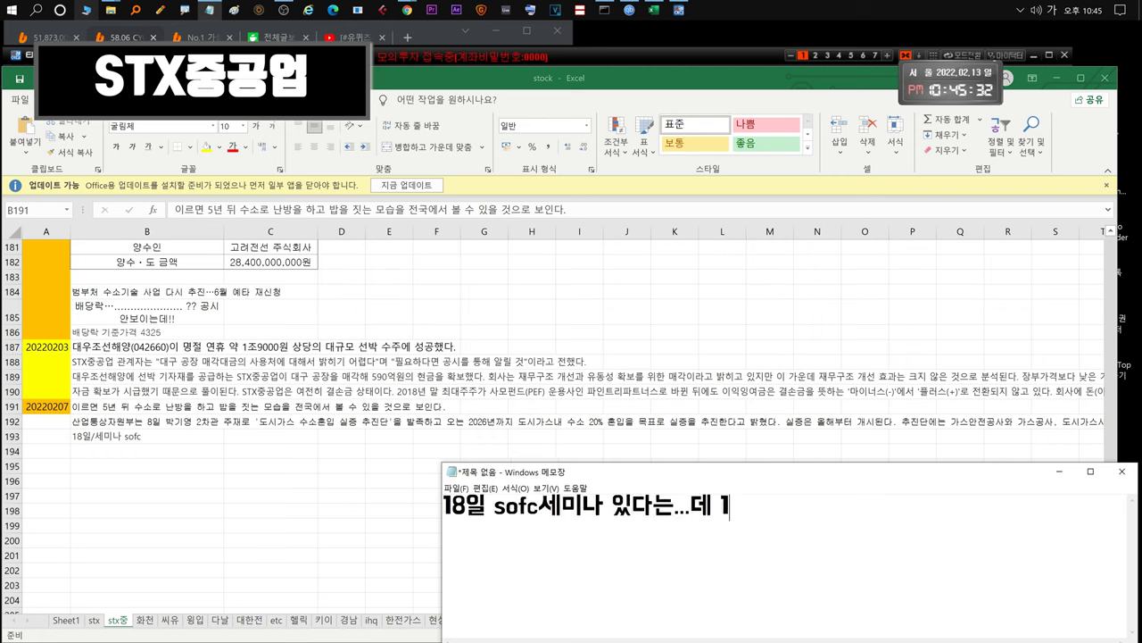
type("6일 지쟁...위기 넘어가면")
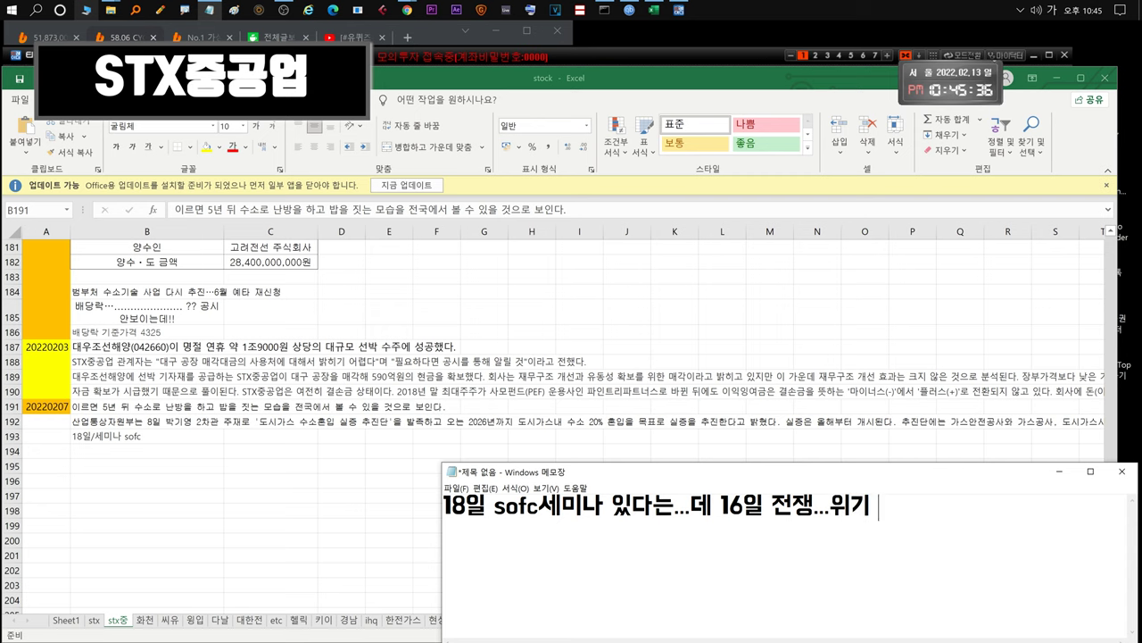
key("Return")
type("상승나올때 도움될지도")
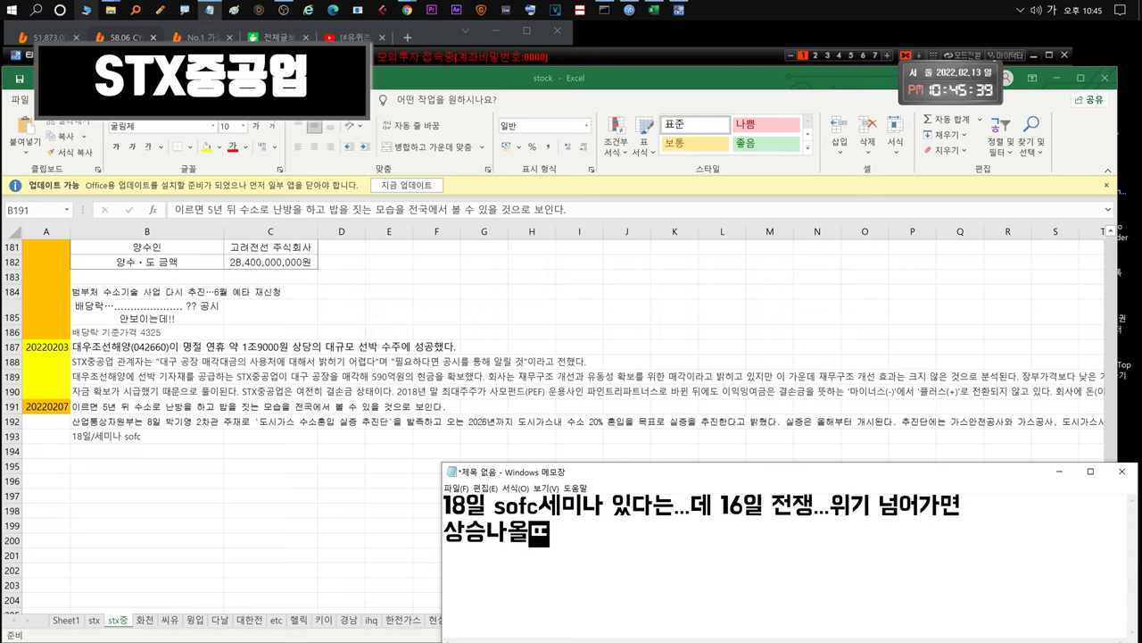
key("ctrl+a")
key("BackSpace")
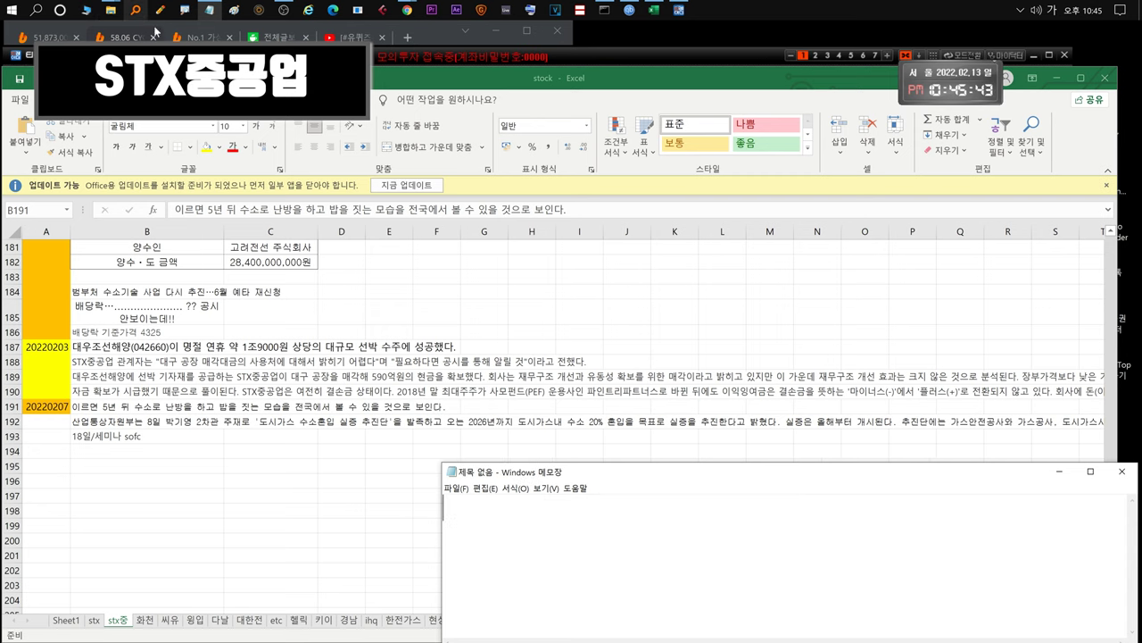
Switch to the STX중공업 chart, write the Notepad note "미증시 밀리니까 ... 밀리고있습니다." and remove it.
type("미")
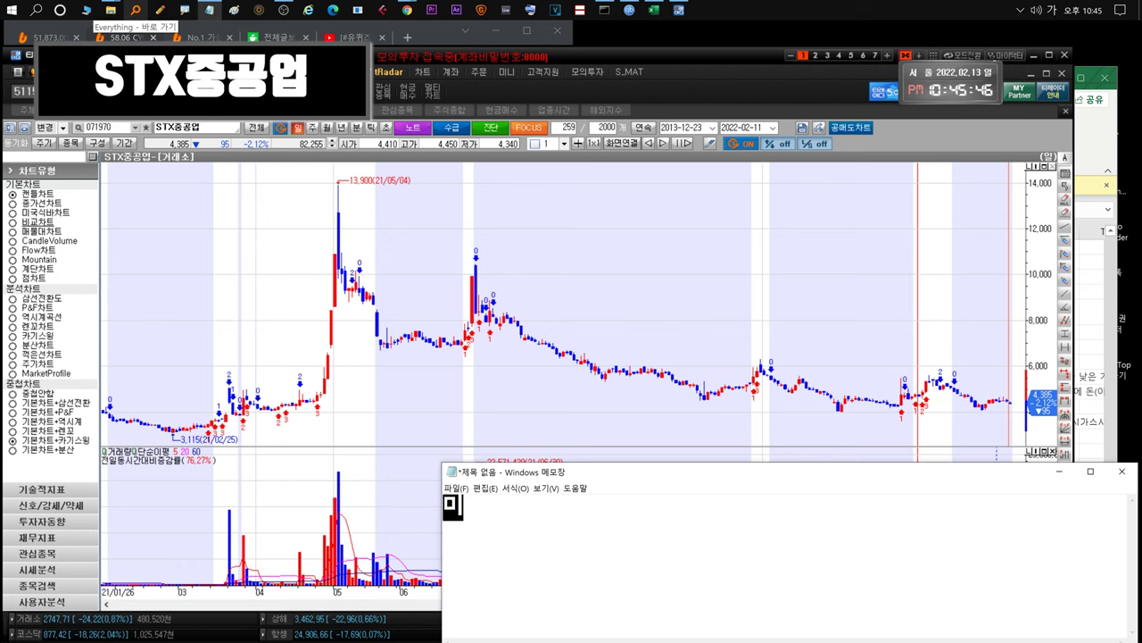
type("증시 밀리니까 ...")
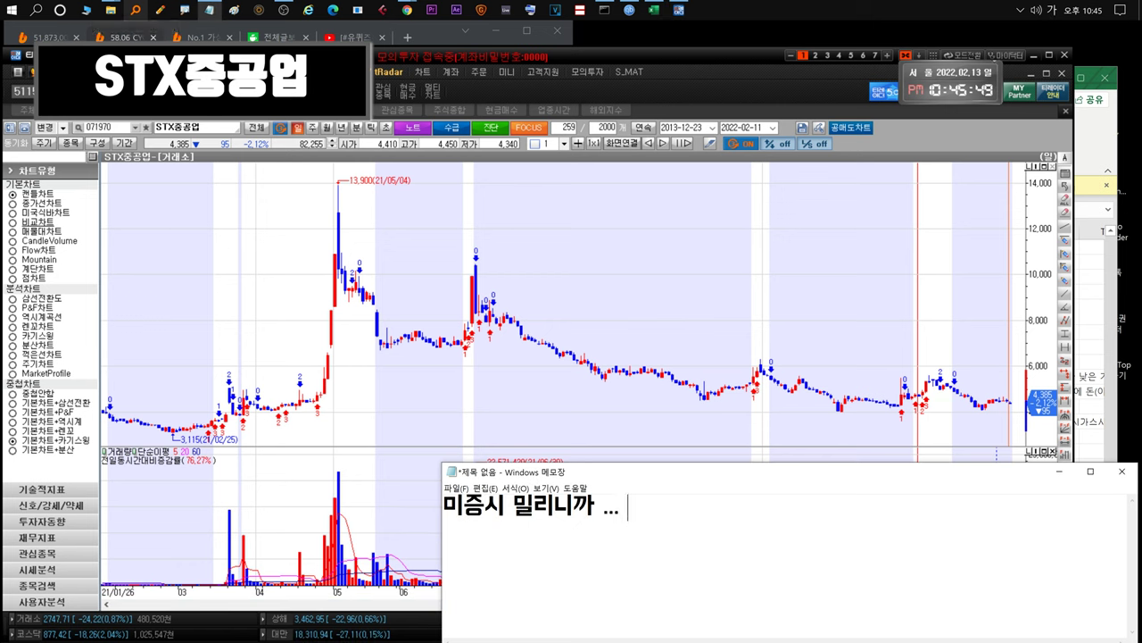
type(" 밀리고있습니다.")
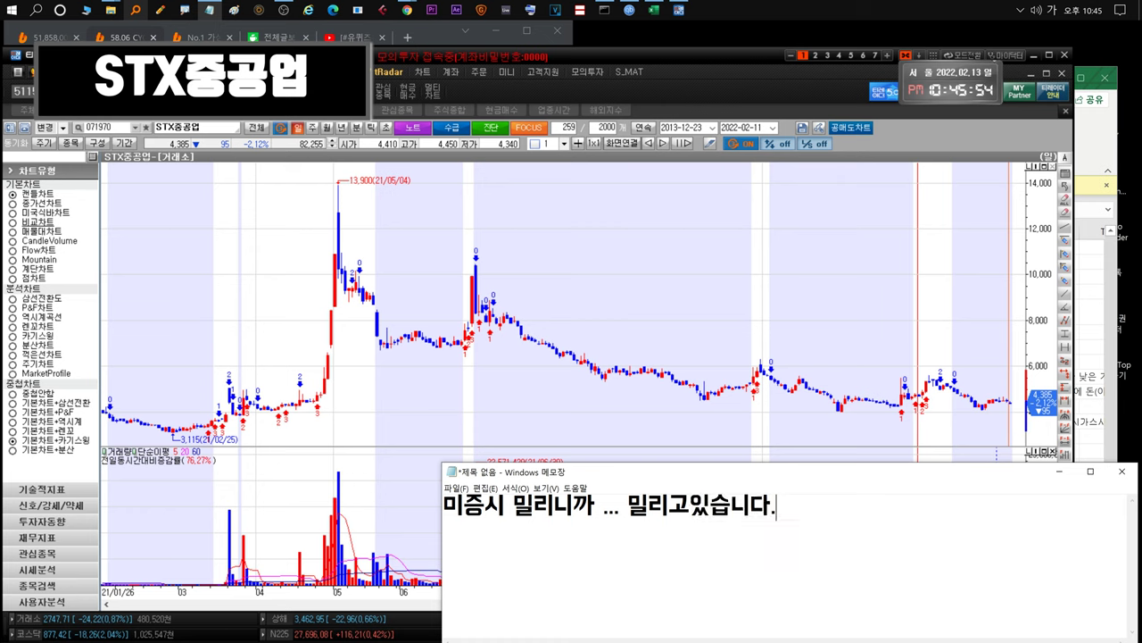
key("ctrl+z")
Write the Notepad note ".... 여기도 다시 밀리것같은데 3000원대 올려나싶기도" about the STX중공업 price and clear it.
type(".... 여기도 다시")
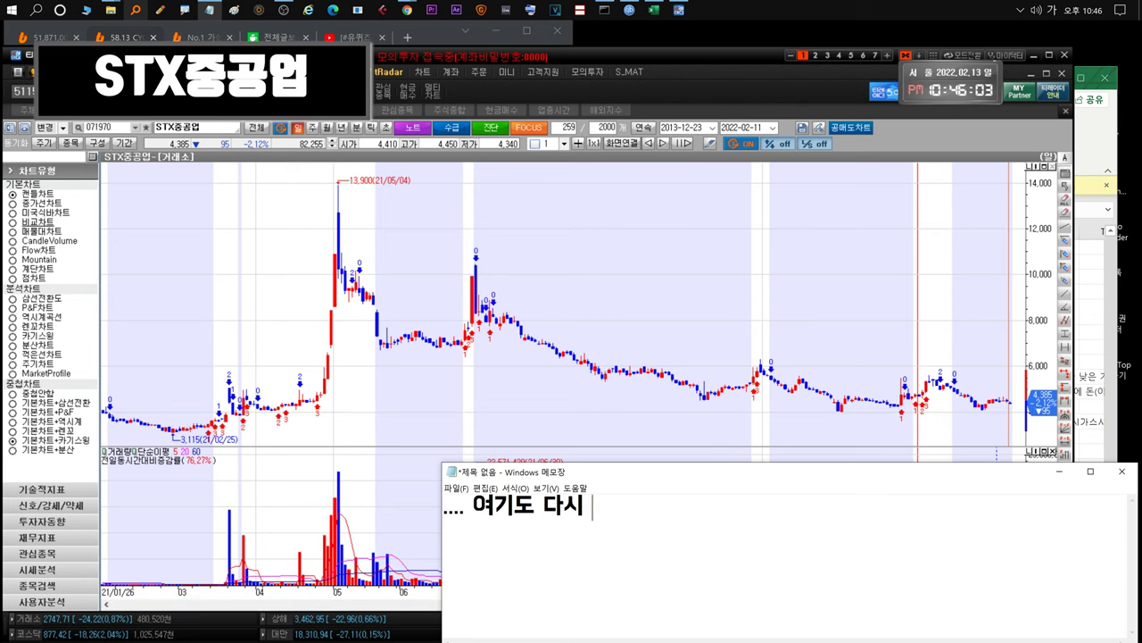
type(" 밀리것같은데 3000원대 올려나싶기도합")
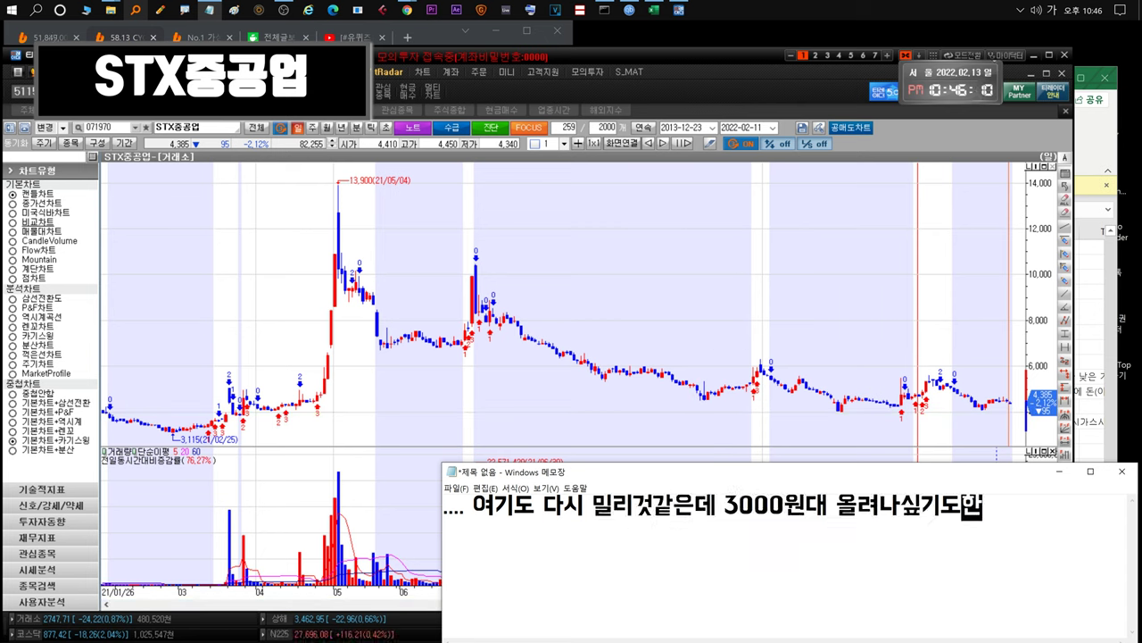
key("ctrl+a")
key("BackSpace")
Write and clear two Notepad notes, "... 안좋은건 다 받아내는모습!!" and one beginning "stx호재나오기전까지".
type("... 안")
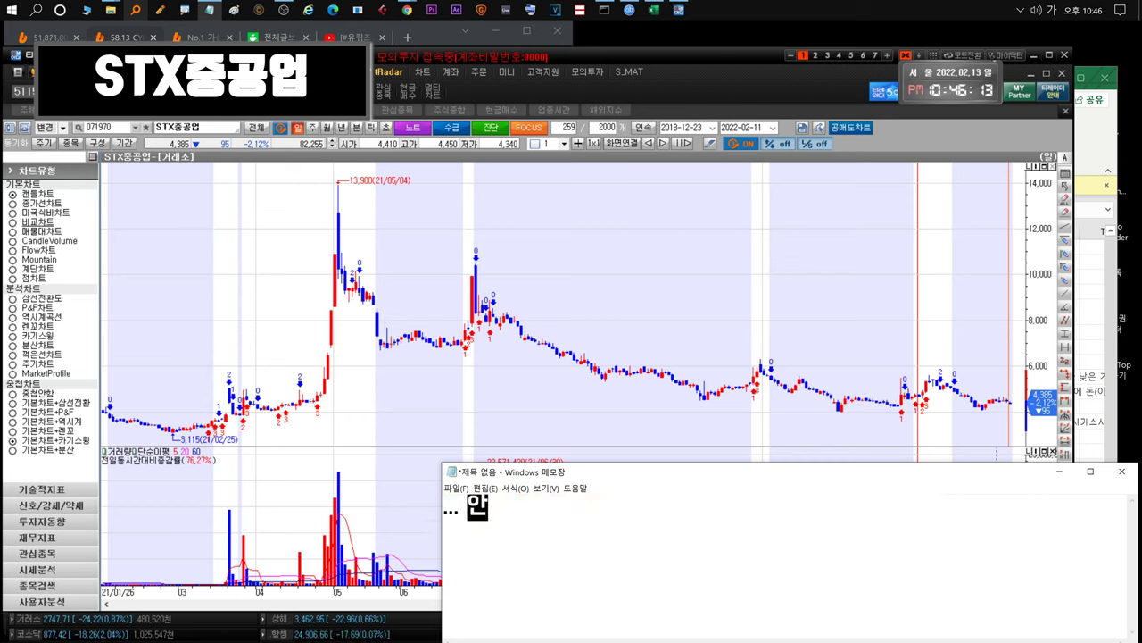
type("좋은건 다 받아내는모습!!")
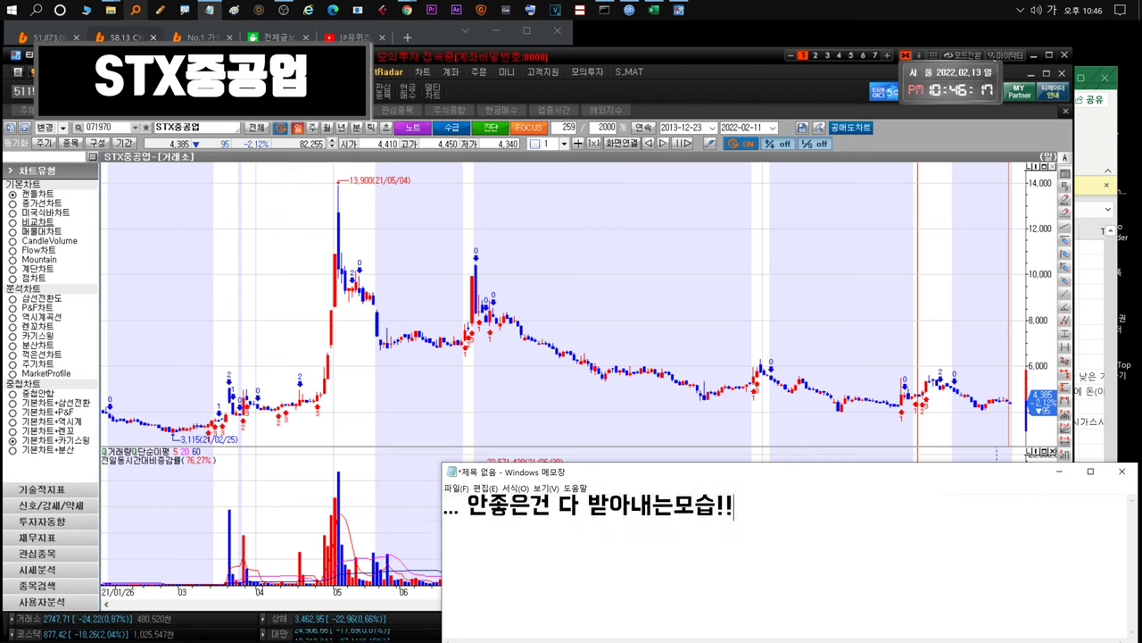
key("ctrl+a")
key("BackSpace")
type("stx호재나오기전까지 기럽할것같습니다")
key("ctrl+a")
key("BackSpace")
Write the Notepad note "일단.... 4600찍어주고 내려온거니까.." about STX중공업 and clear it.
type("일")
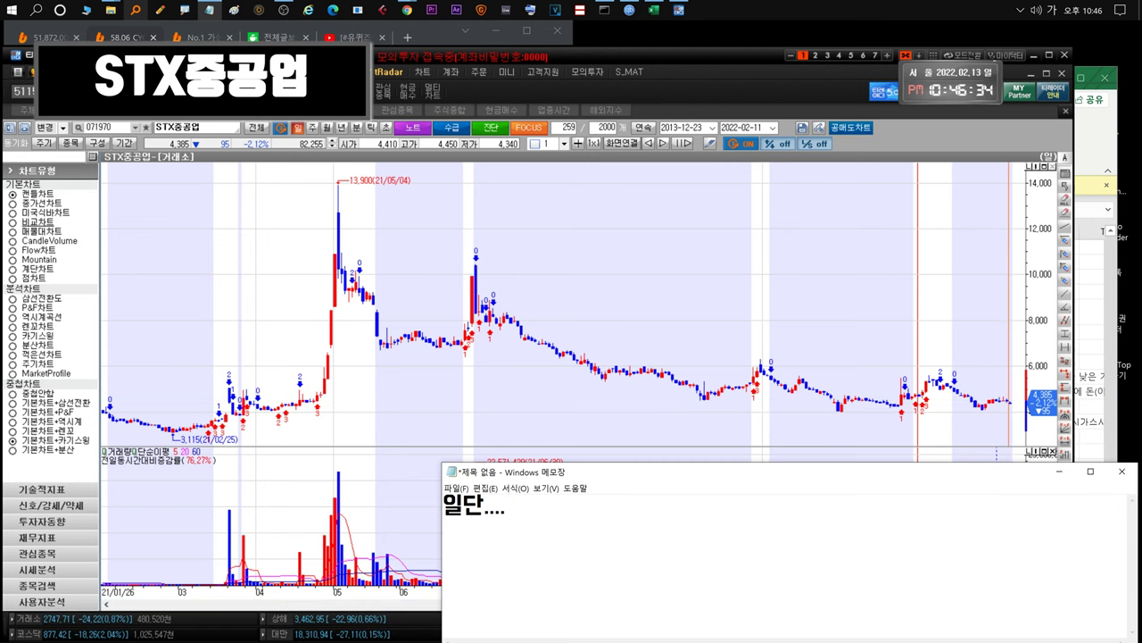
type("단.... 4600찍어주고 내려온거니까..")
key("ctrl+a")
key("BackSpace")
Write the Notepad note "다시 4000~4200구간 내려오면 매집!" about the STX중공업 buying range and clear it.
type("다시")
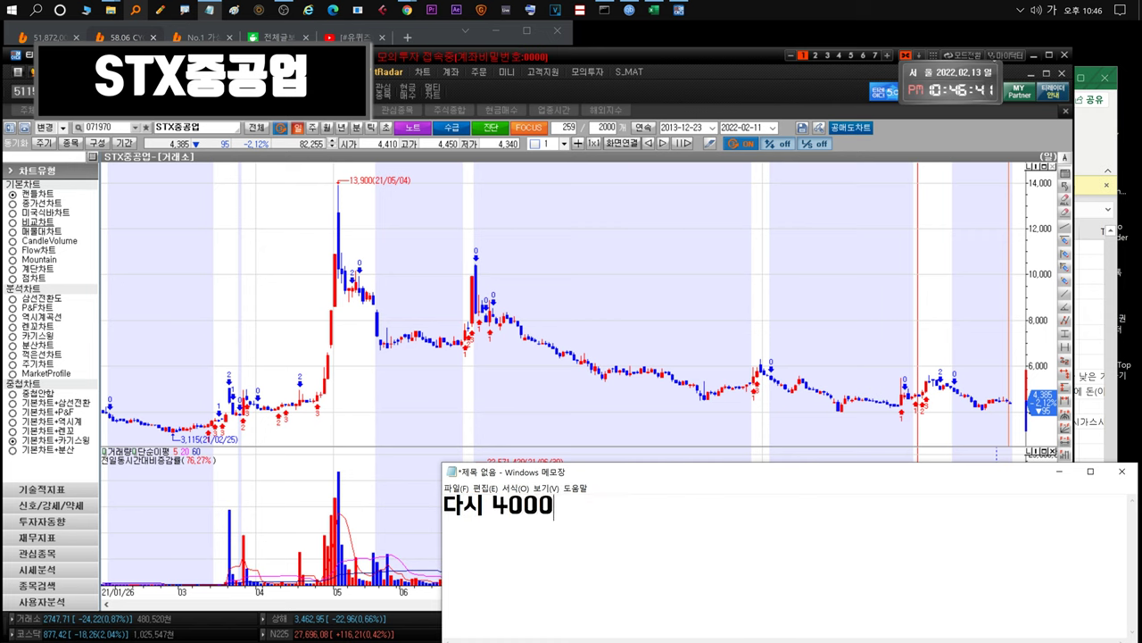
type(" 4000~4200구간 ")
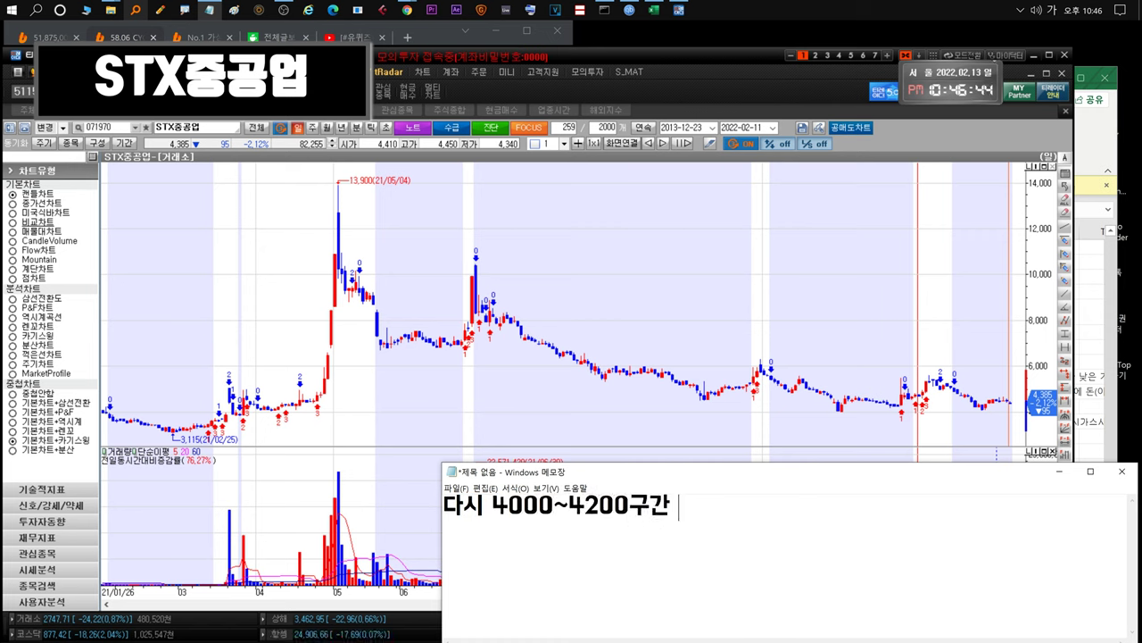
type("내려오면 매집!")
key("ctrl+a")
key("BackSpace")
Write the Notepad note "짧게는 4600부터!!" as the short-term STX중공업 price comment and clear it.
type("짧")
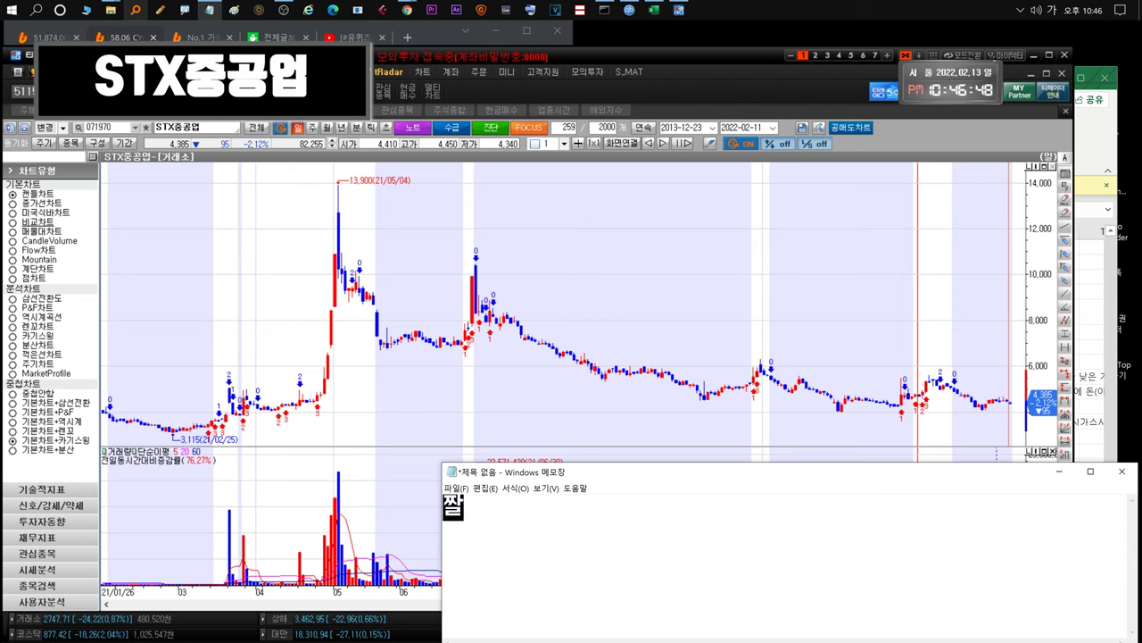
type("게는 4600부터!!")
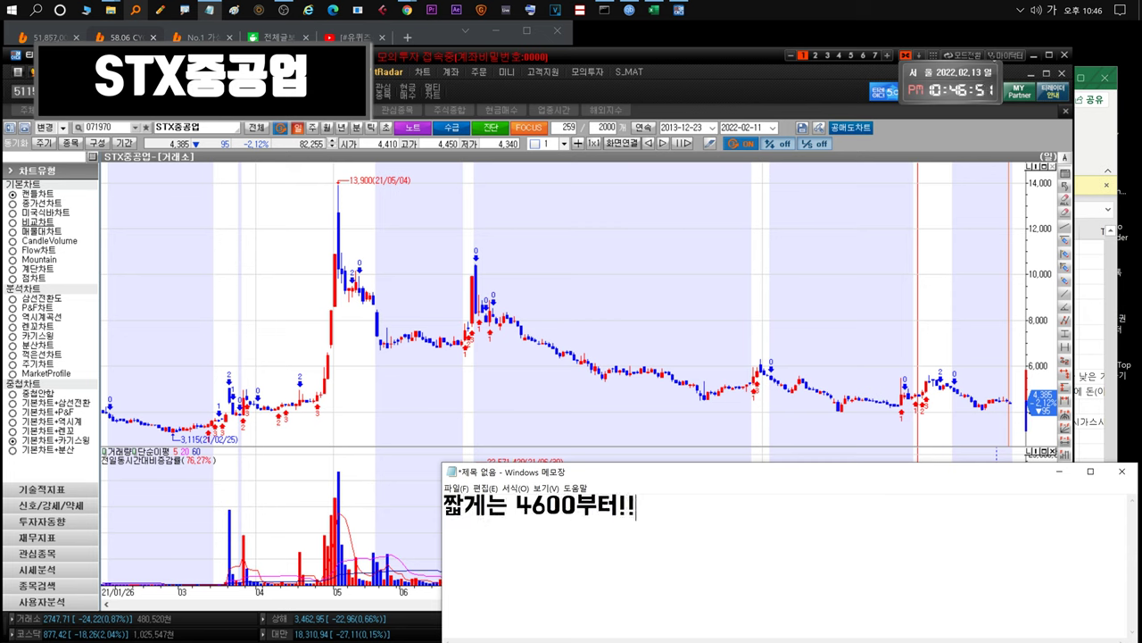
key("ctrl+a")
key("BackSpace")
Write the Notepad note "... 터질때가 된것같기도한데 조용합니다." about STX중공업 and clear it.
type("... 터질때가")
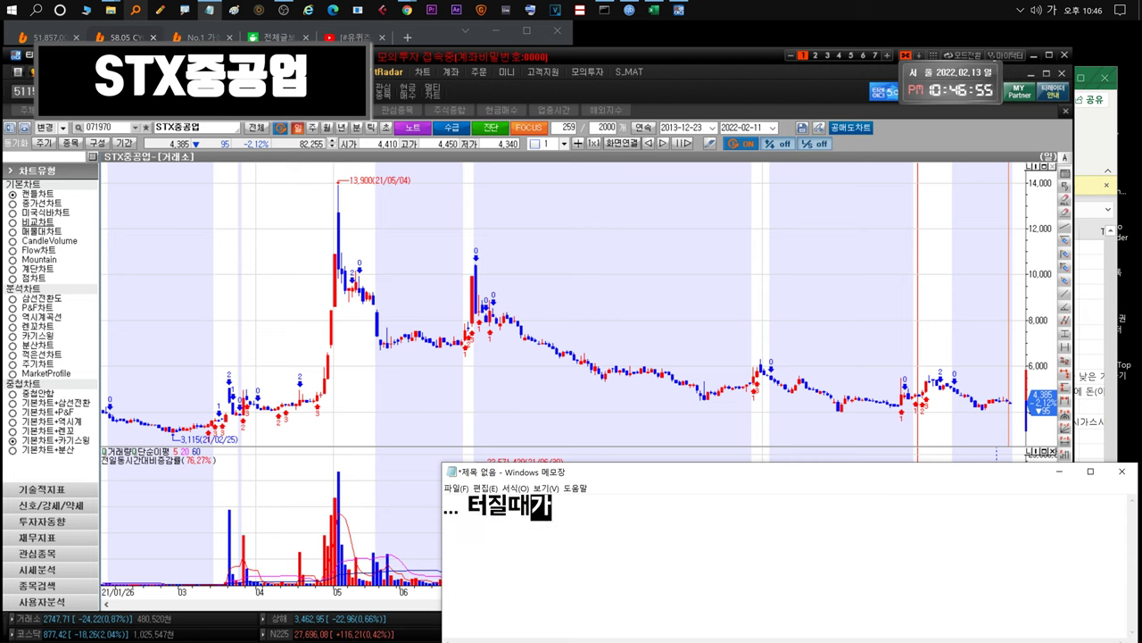
type(" 된것같기도한데 조용합니다.")
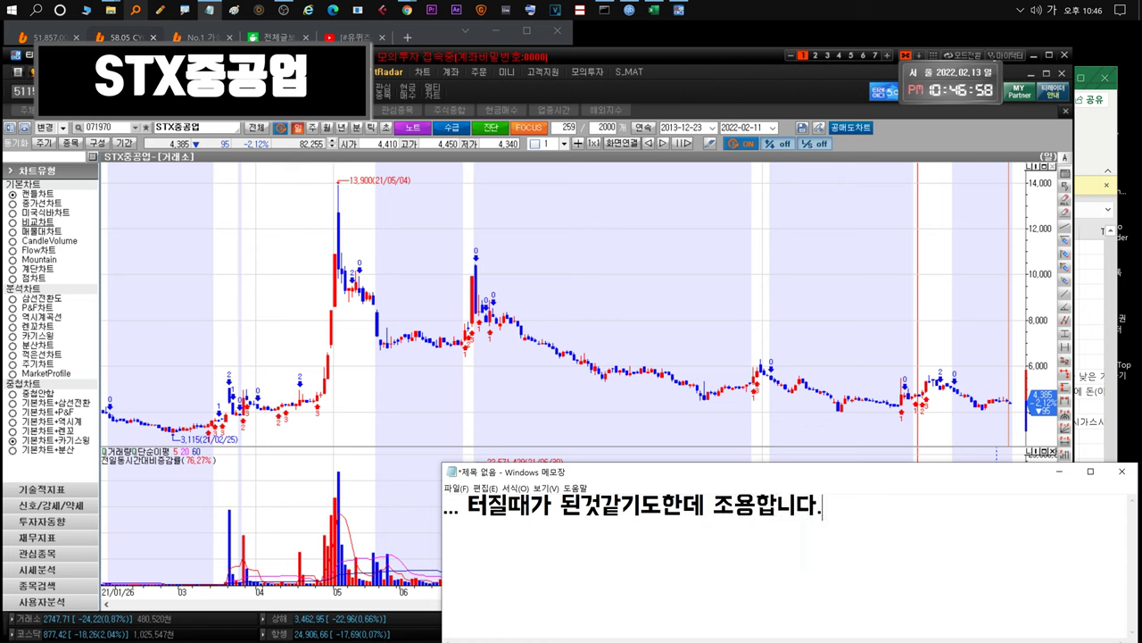
key("ctrl+a")
key("BackSpace")
Write the Notepad note "매출은... 내년부터 잘나오지않을까싶은데..." about STX중공업 sales and clear it.
type("매출은... 내년부터 잘나")
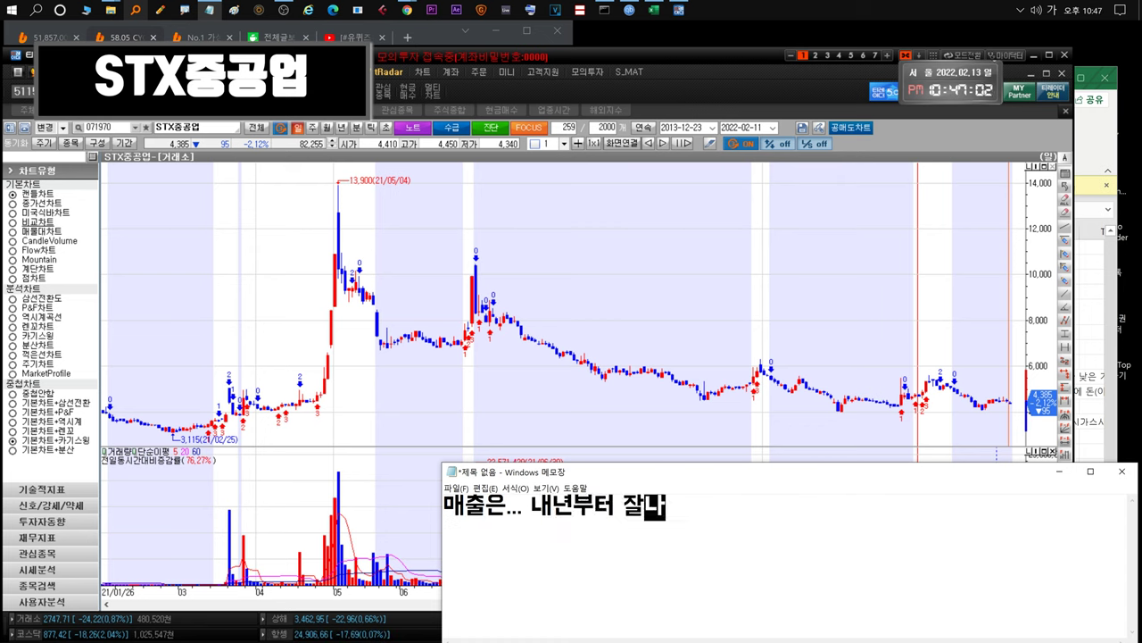
type("오지않을까싶은데...")
key("ctrl+a")
key("BackSpace")
Write the two-line Notepad note "매출잘나오고나서 물적분할한곳 ipo만 안하면되는상황.. / 급등나오고 물적분할할것같은 느낌은있지만 아직 결정되진않았으니!" and clear it.
type("매출잘나오고나서 ")
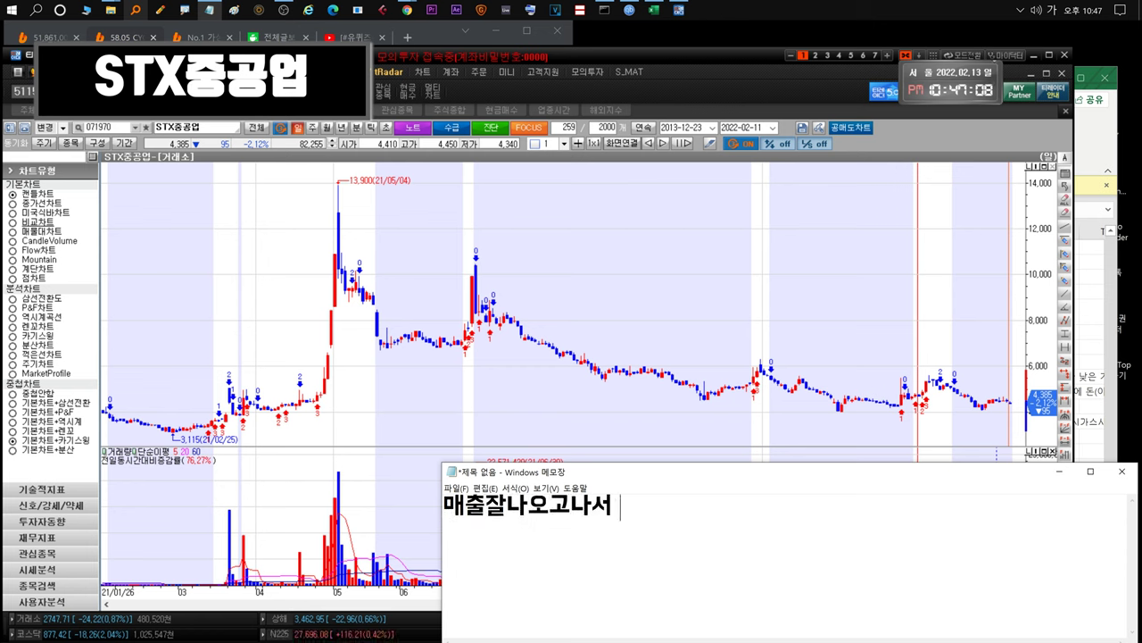
type("물적분할한곳 ")
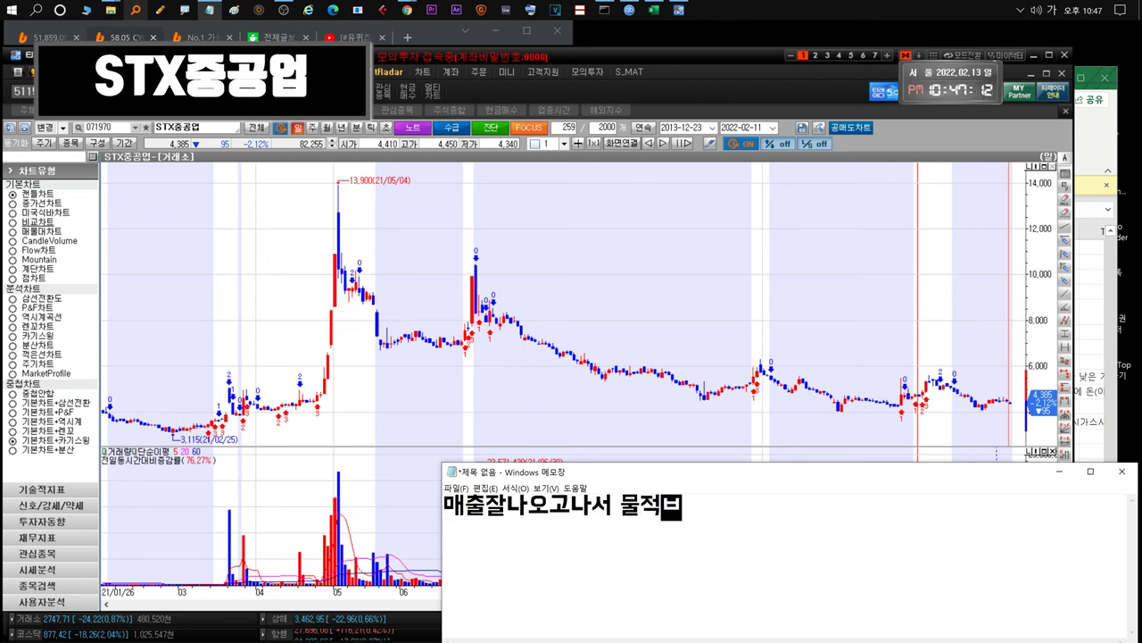
type("ipo만 안")
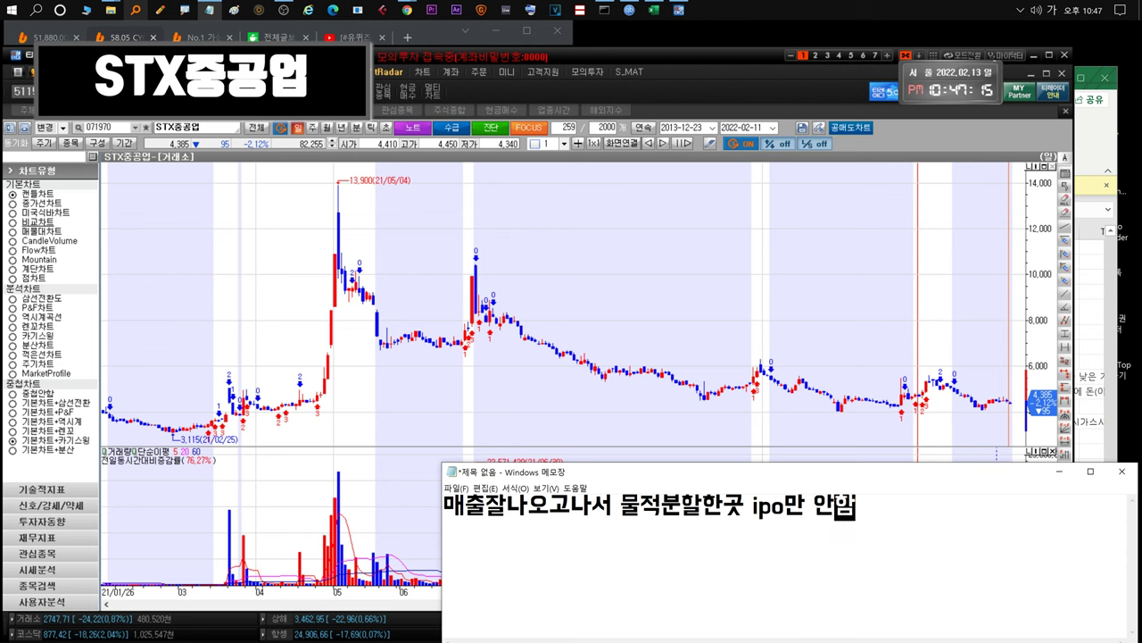
type("하면되는상황..")
type("급등나오고 ")
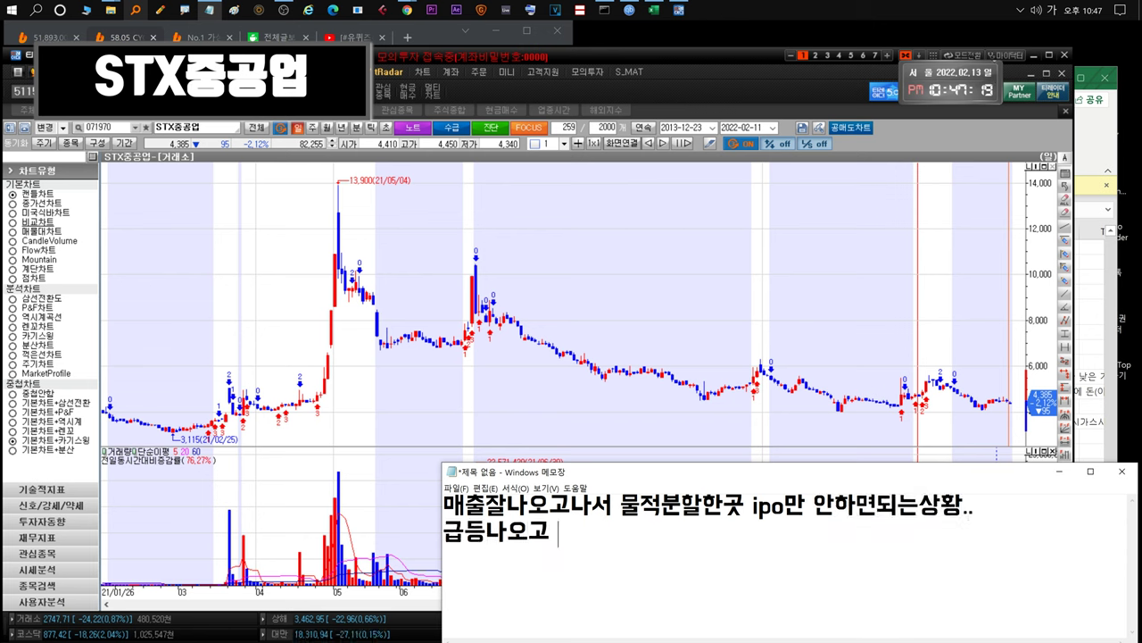
type("물적분할할것같은 느낌")
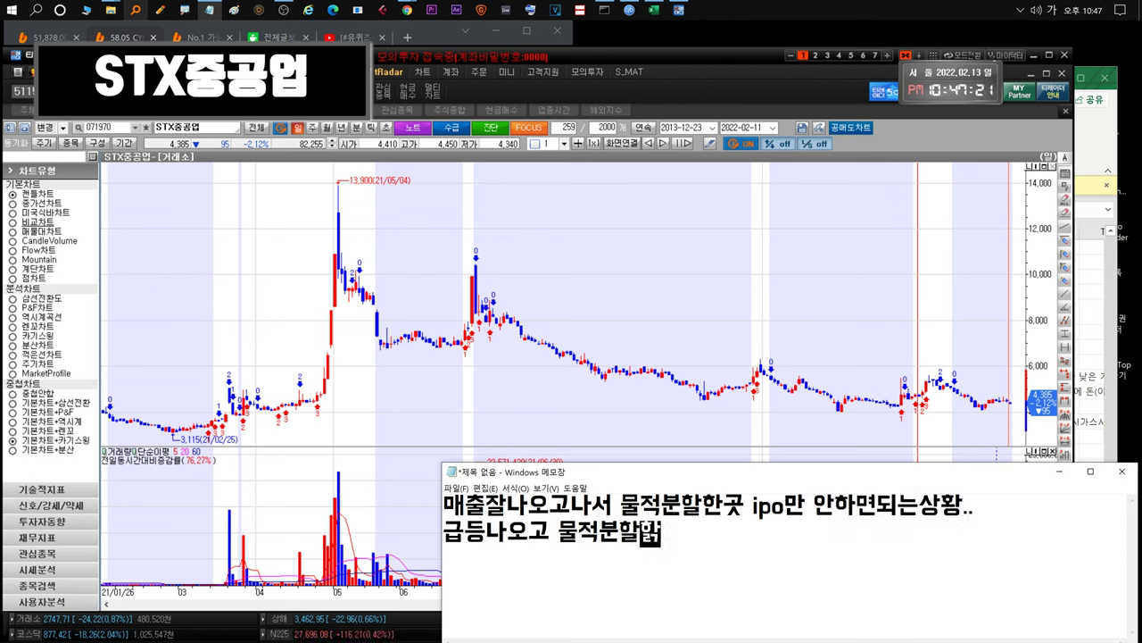
type("은있지만 아직 ")
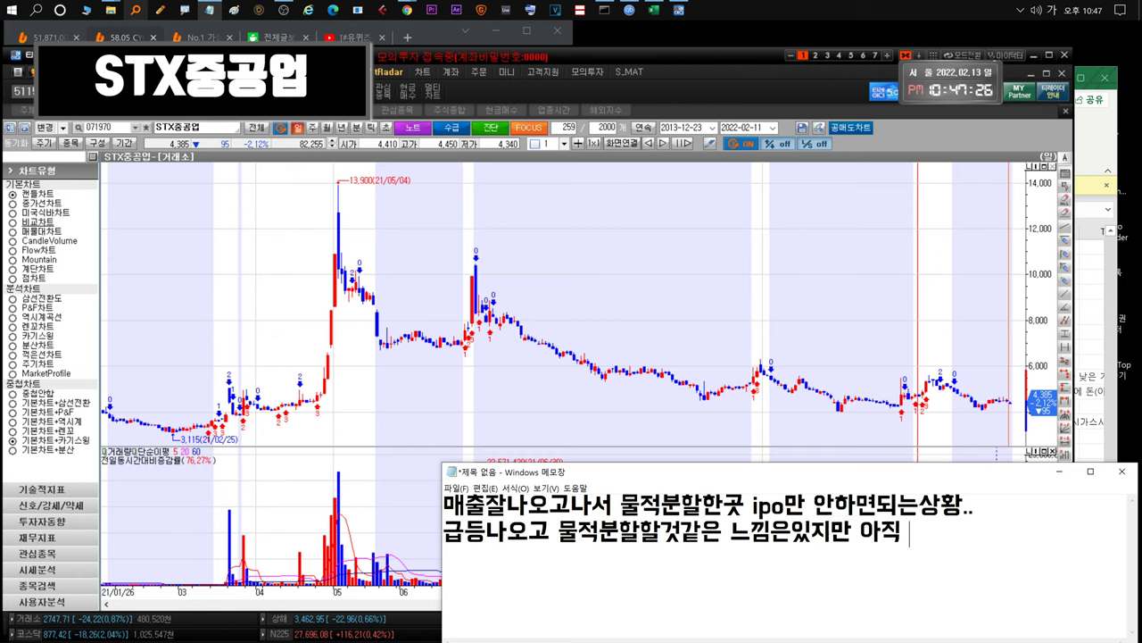
type(".결정되진않았으니!")
key("ctrl+a")
key("BackSpace")
Write the closing STX중공업 note "오르는타이밍먼저 기다리면 될 것 같습니다." in Notepad and clear it.
type("오르는")
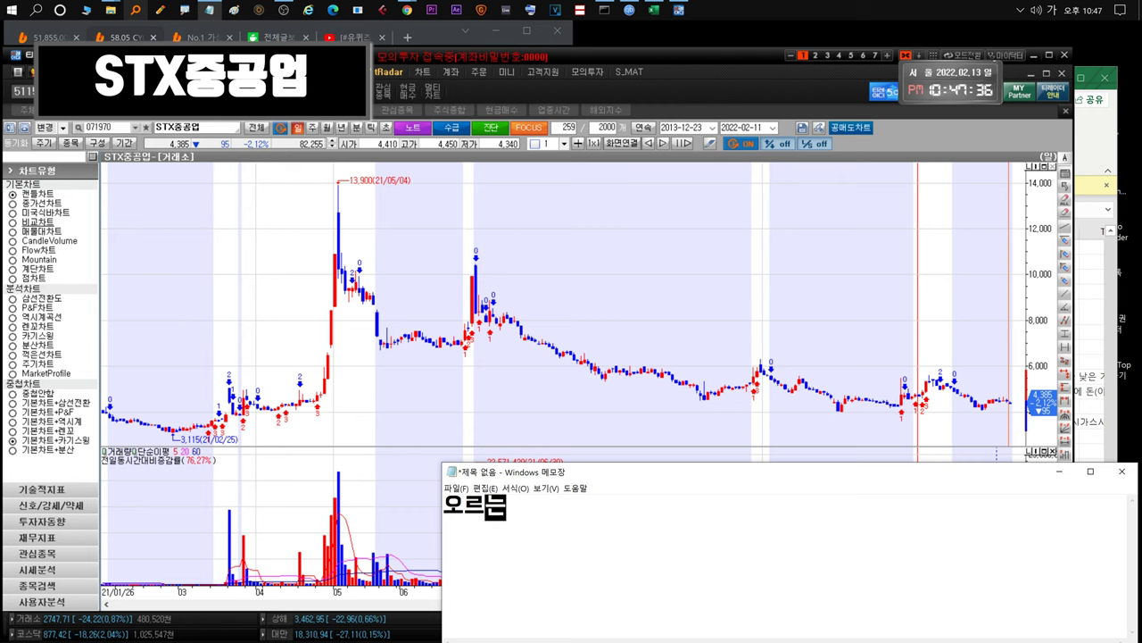
type("것같타이밍")
type("먼저 기다리면 될 것 같습니다.")
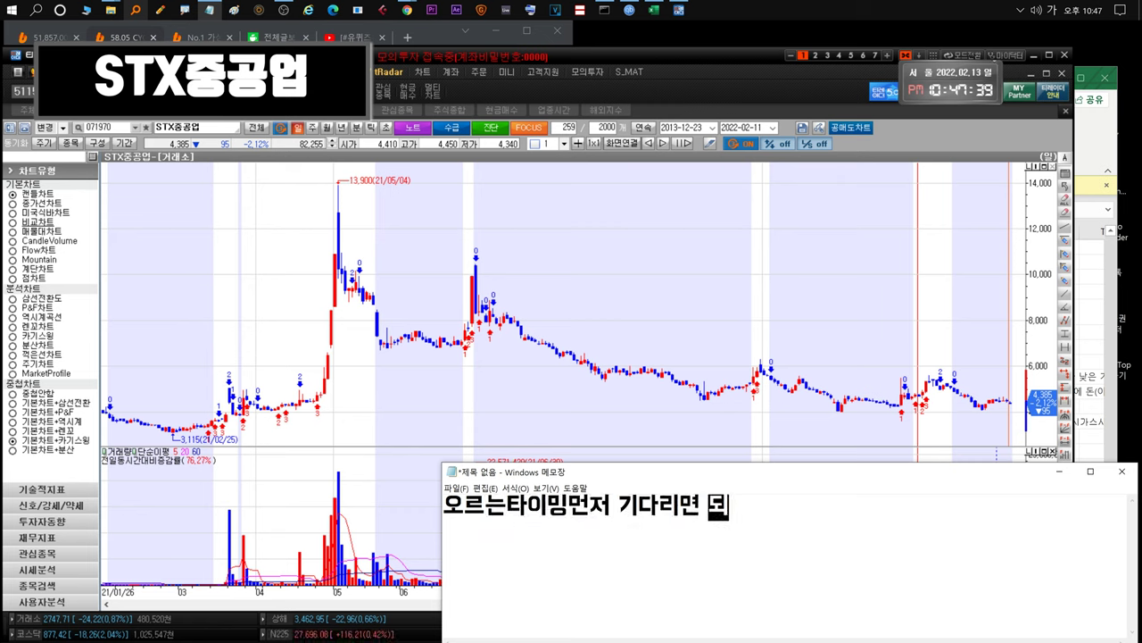
key("ctrl+a")
key("BackSpace")
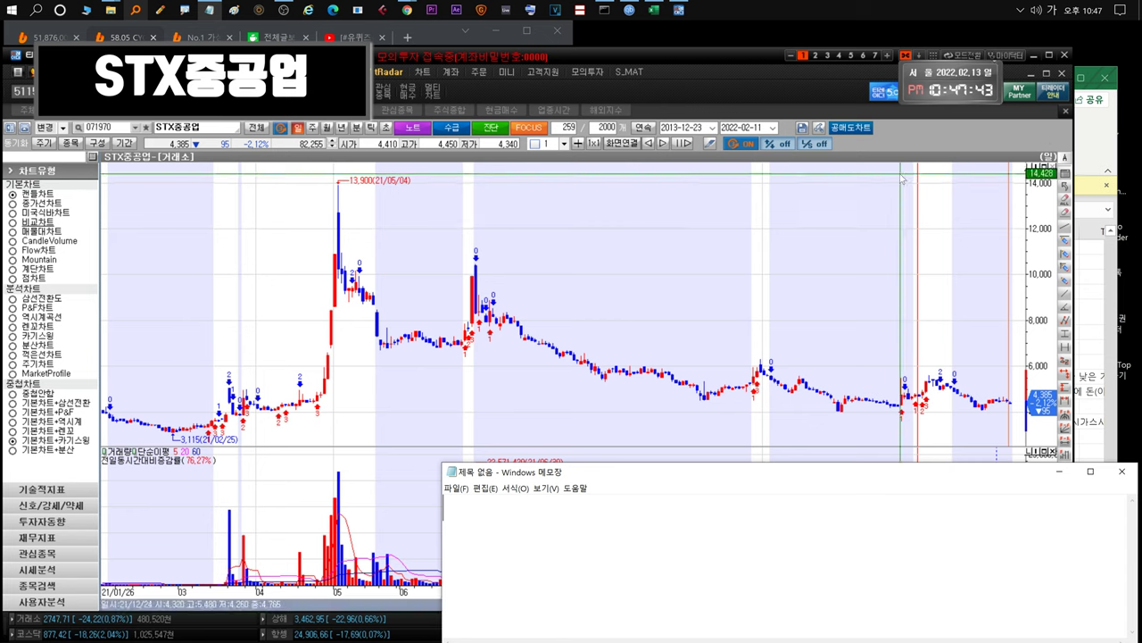
Return to the trading program's 관심종목 watchlist and select 헬릭스미스.
left_click(686, 242)
left_click(396, 109)
left_click(55, 243)
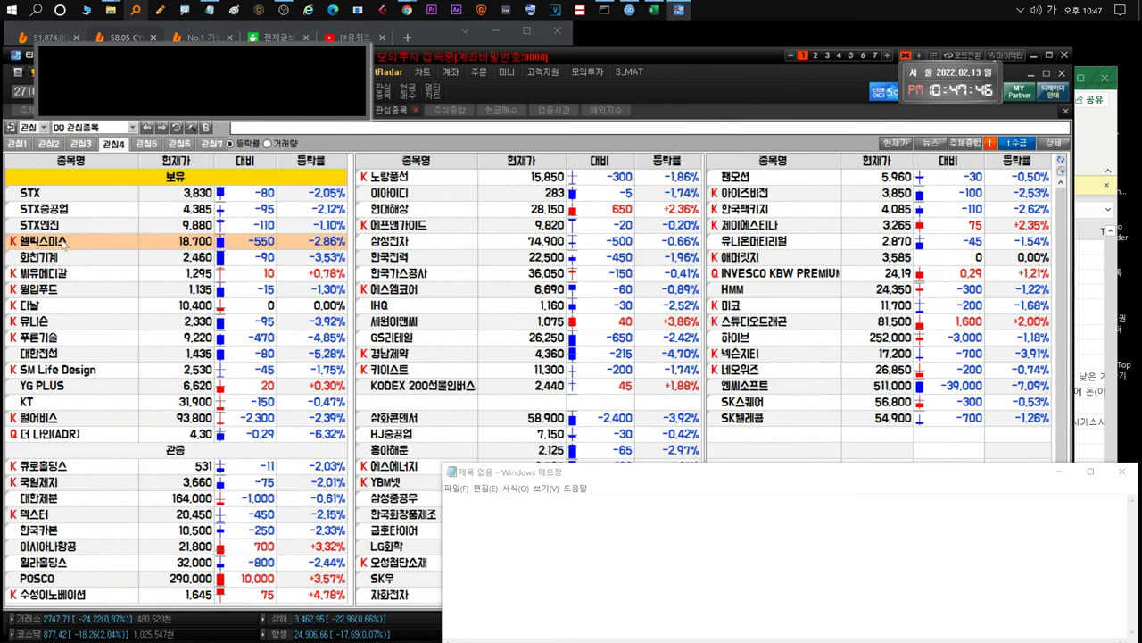
Write the Notepad note "헬릭은 밀리고있는데.. 어쩔수없는... 더 밀릴것같네요. 증시가별로라" about 헬릭스미스 and clear it.
left_click(500, 535)
type("헬릭은 ")
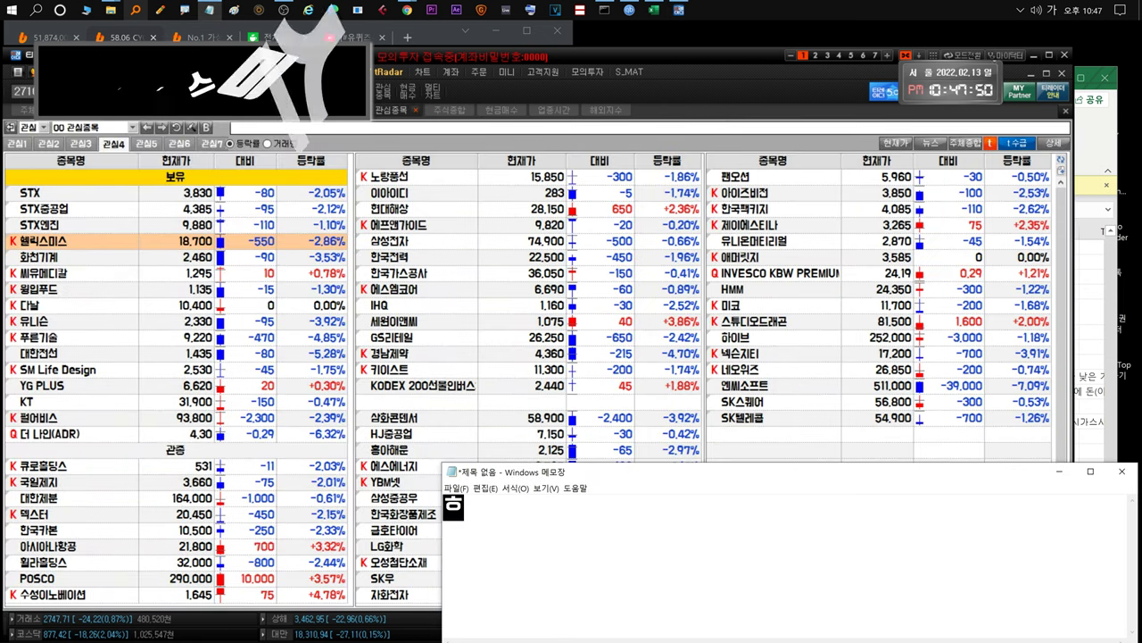
type("밀리고있는데")
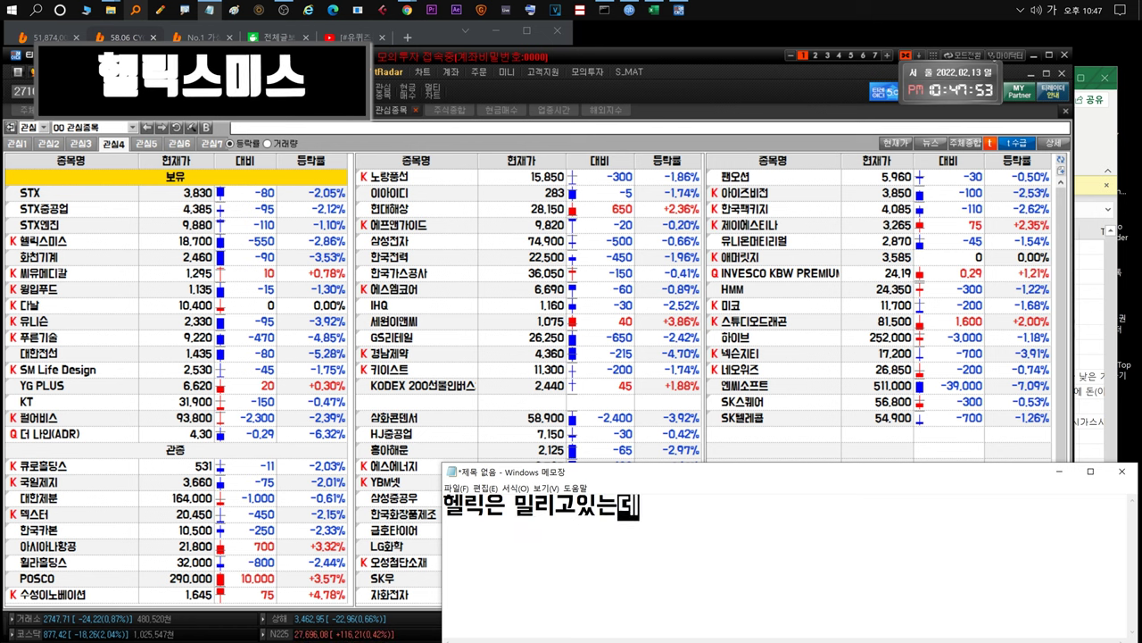
type(".. 어쩔수없는... 더 밀릴것같네요. 증시가별로라")
key("ctrl+a")
key("BackSpace")
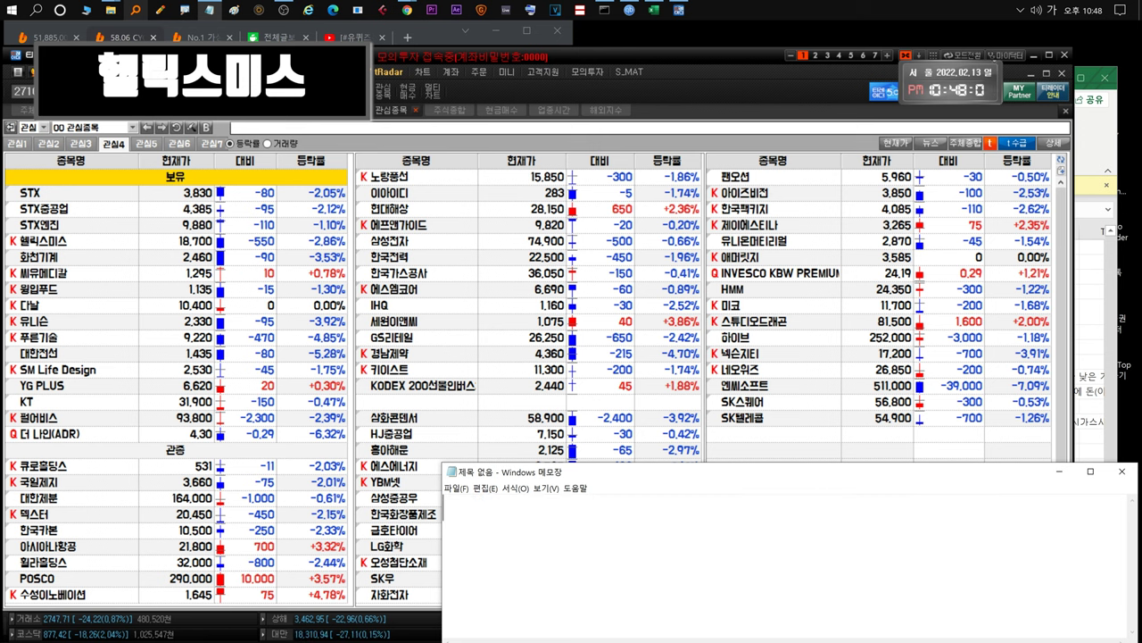
Open the 헬릭스미스 chart, write the Notepad note "15000까지도 봐야될것같은느낌이죠!!" about its price and clear it.
double_click(107, 241)
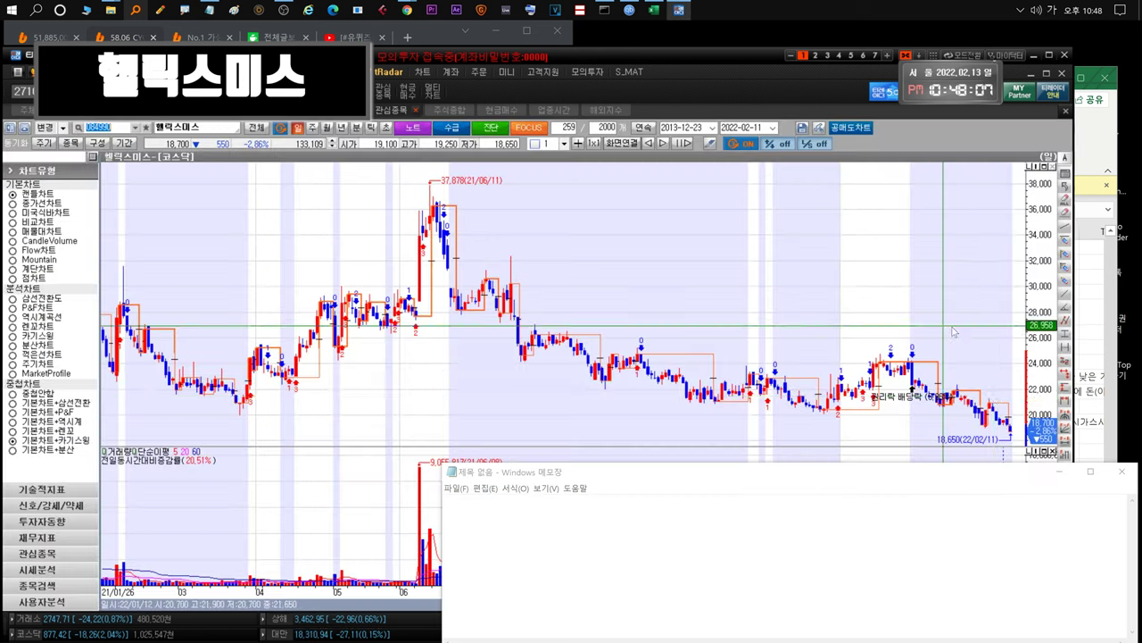
left_click(444, 506)
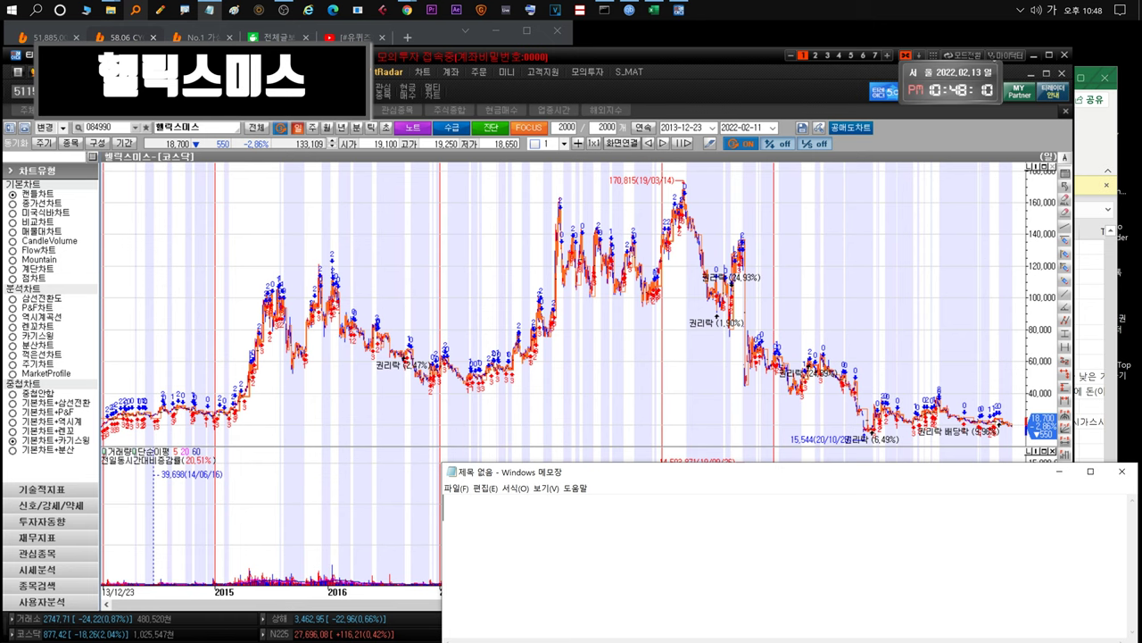
type("15000까지도 ")
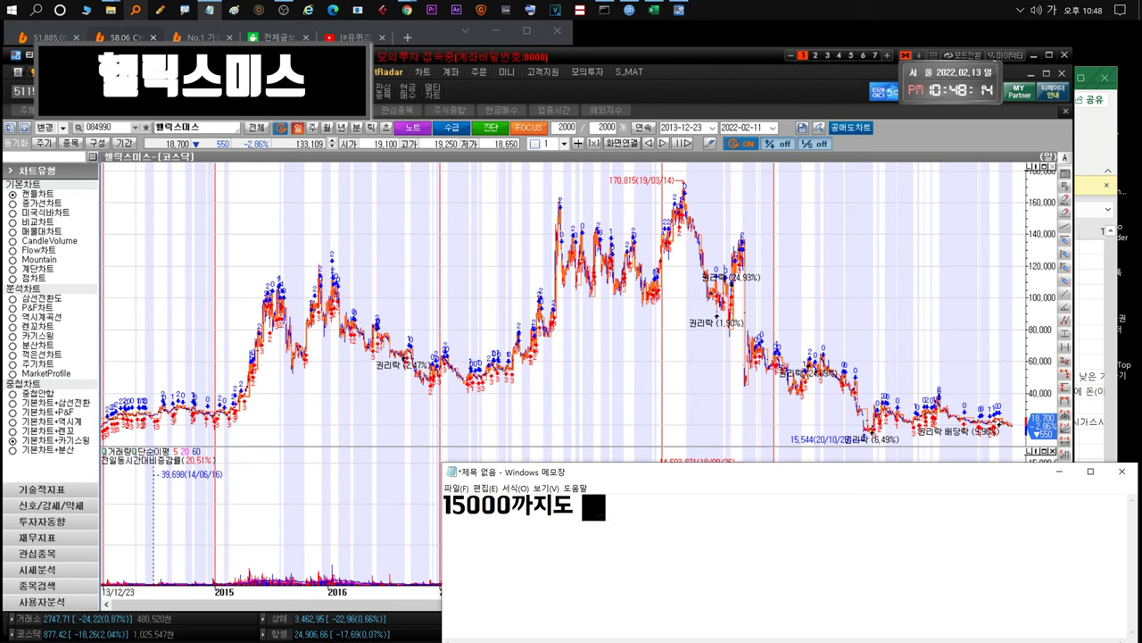
type("봐야될것같은")
scroll(571, 304, "up", 3)
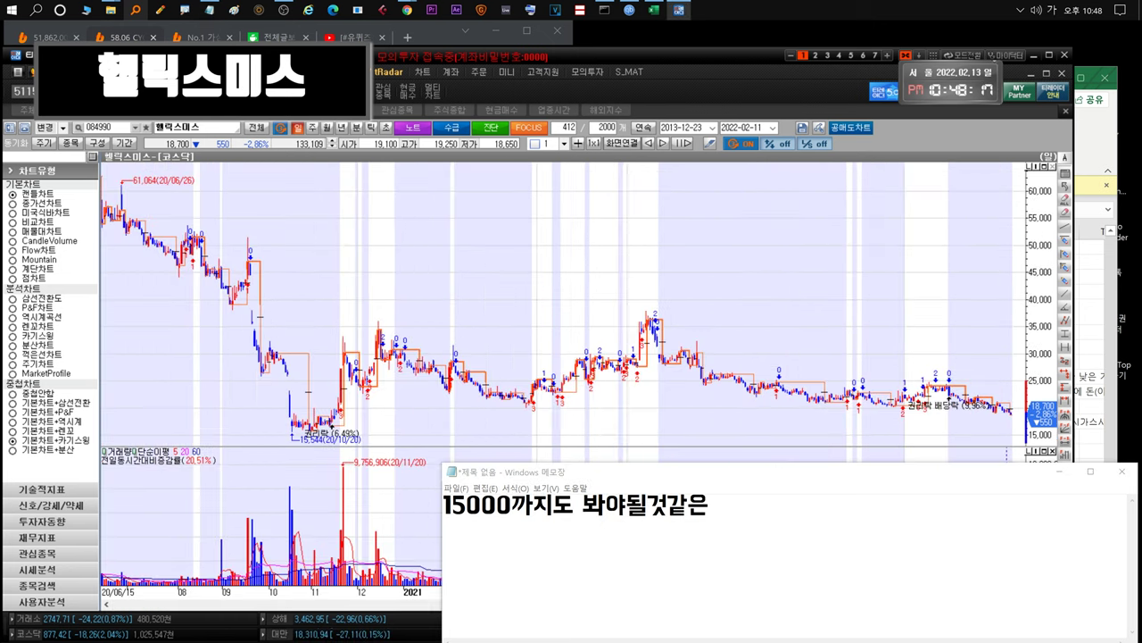
type("느낌이죠!!")
key("ctrl+a")
key("BackSpace")
Write the Notepad note "미증시 월,화 더 밀리면 15000까지는 내려갈듯보임" about 헬릭스미스 and clear it.
type("미증시 월,화 더 밀")
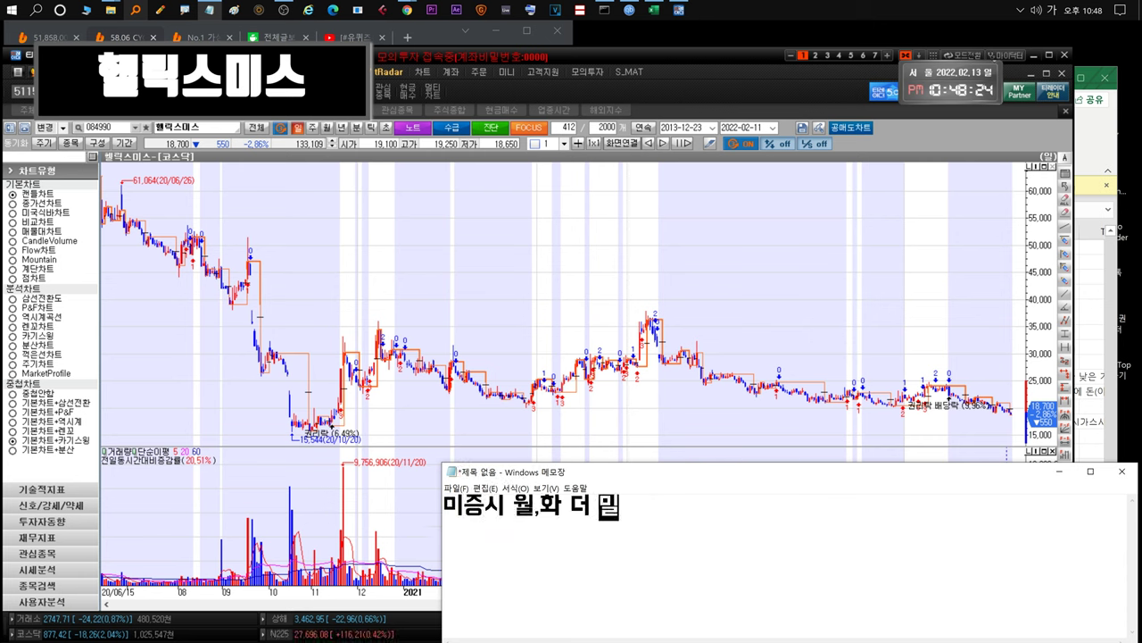
type("리면 15000까진")
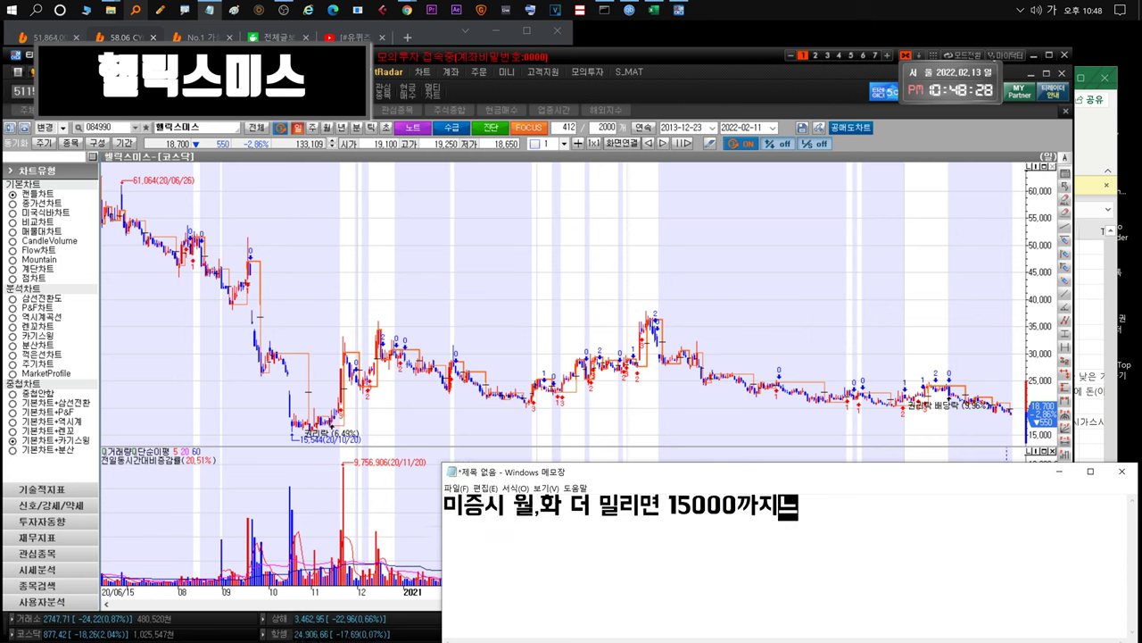
type("는 내려갈듯보임")
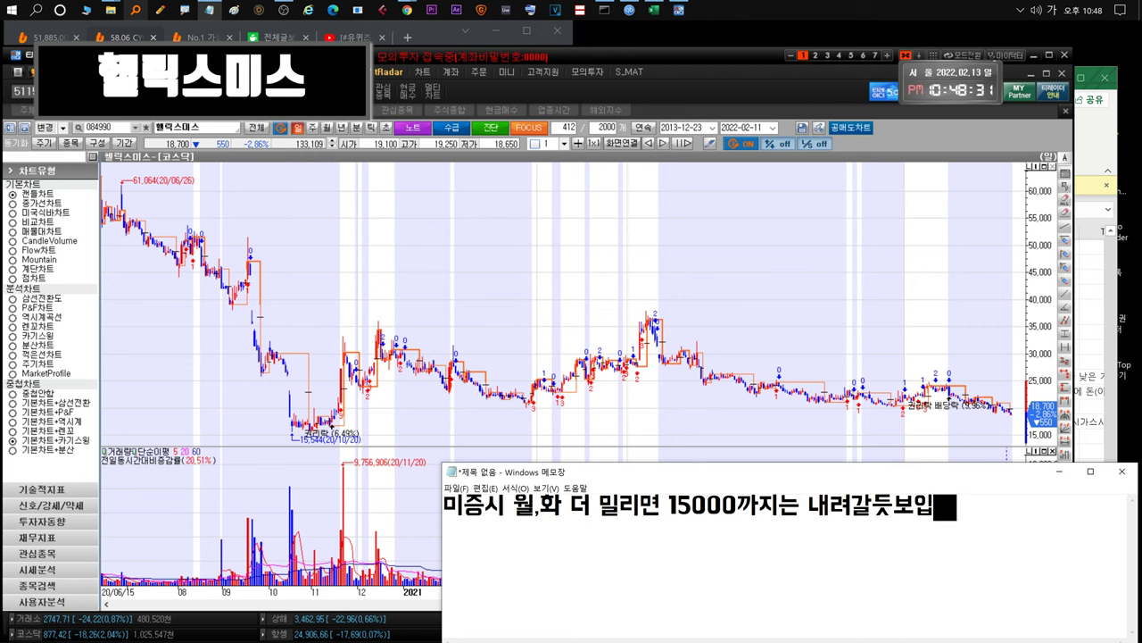
key("ctrl+a")
key("BackSpace")
Return to the trading program's 관심종목 watchlist and open the chart of 화천기계.
left_click(739, 323)
left_click(397, 110)
left_click(61, 258)
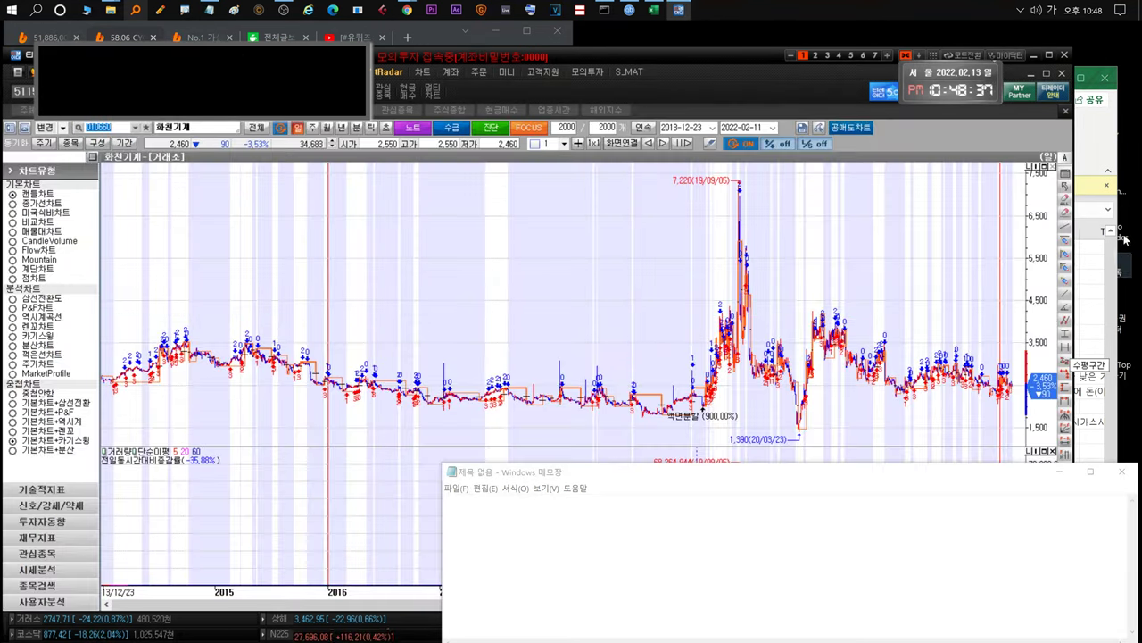
Switch to the stock workbook in Excel, go to the 화천 sheet and select the 20220207 news entry about 화천기계's earnings.
left_click(1095, 362)
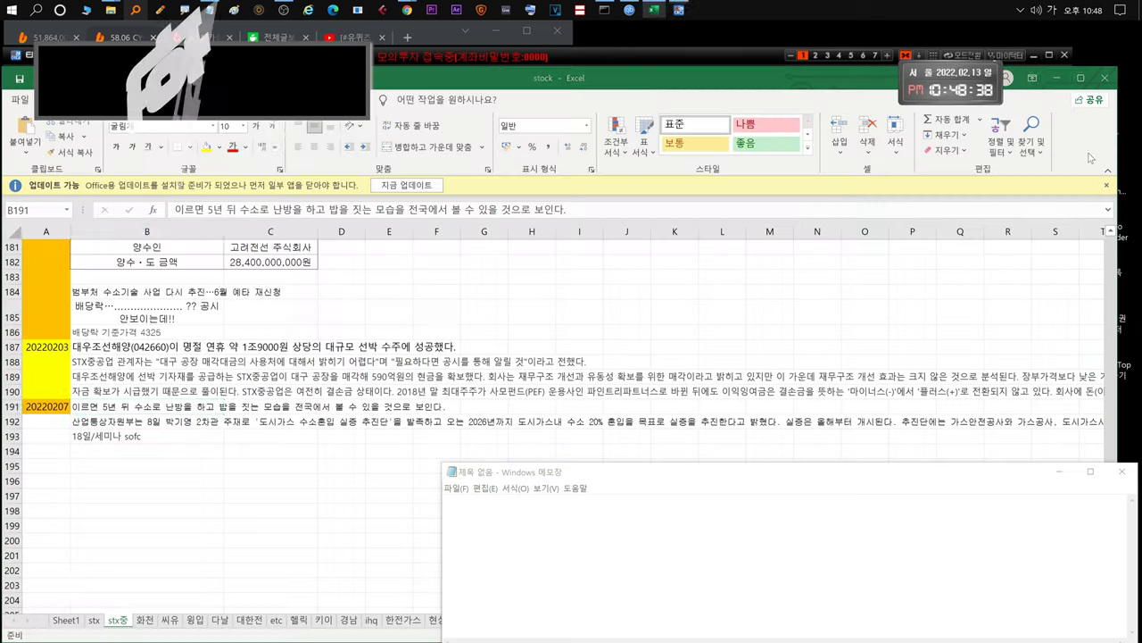
left_click(144, 619)
left_click(125, 492)
scroll(125, 447, "down", 2)
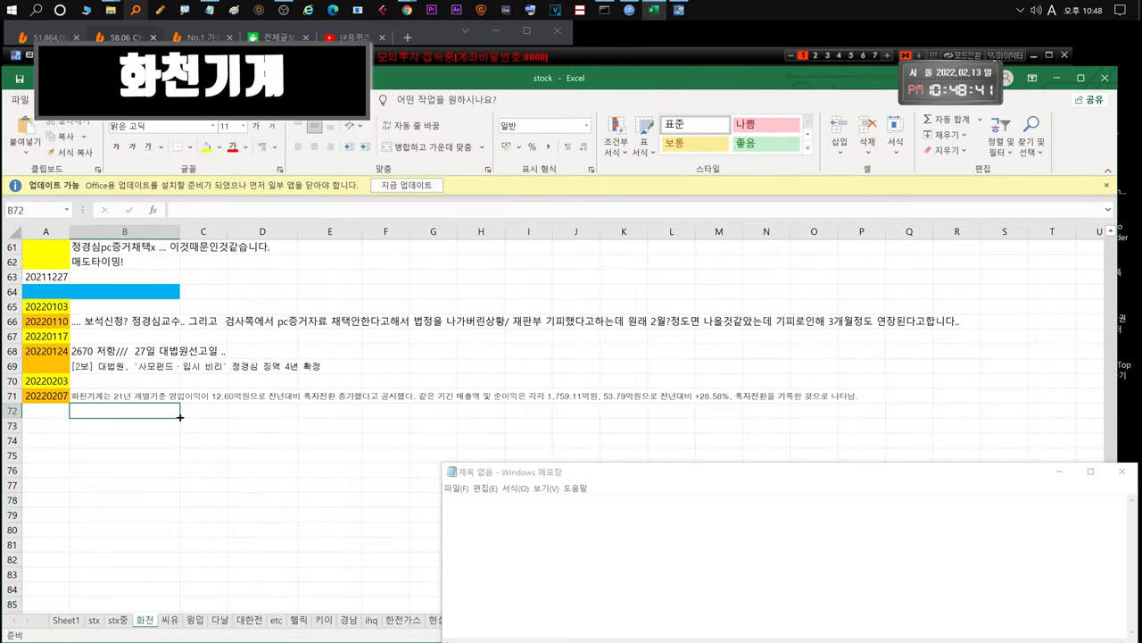
left_click(156, 396)
Write the two-line Notepad note "흑전~~~ 좋죠!! / 일단 정치테마로 엮였으니 내려가면 매수..." with the 화천기계 chart brought up alongside.
key("alt+Tab")
type("흑전")
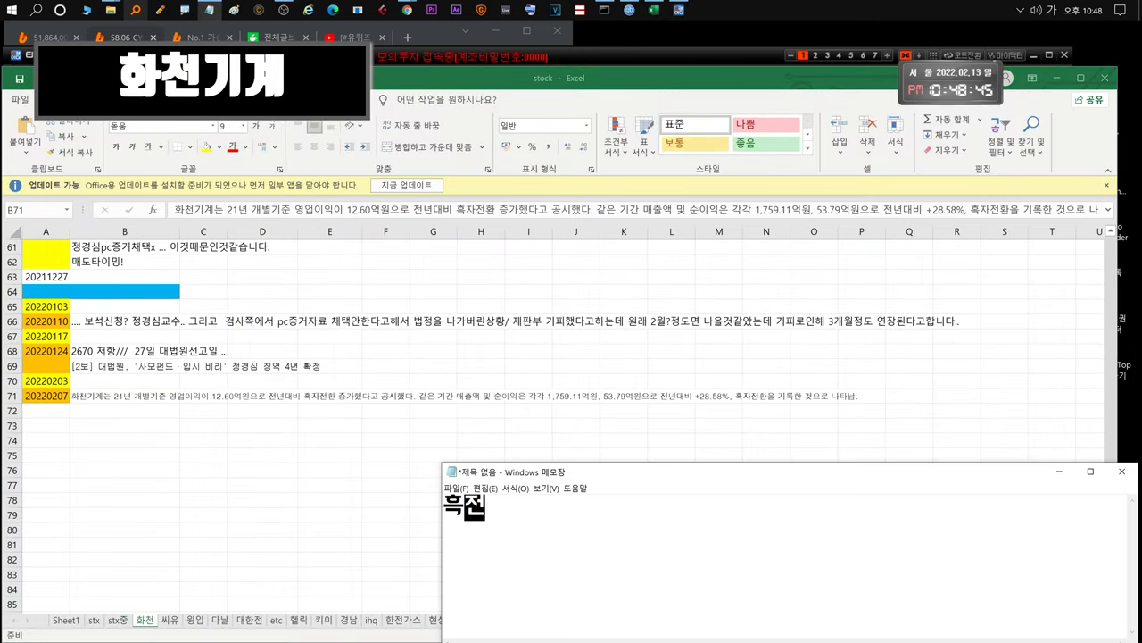
left_click(560, 56)
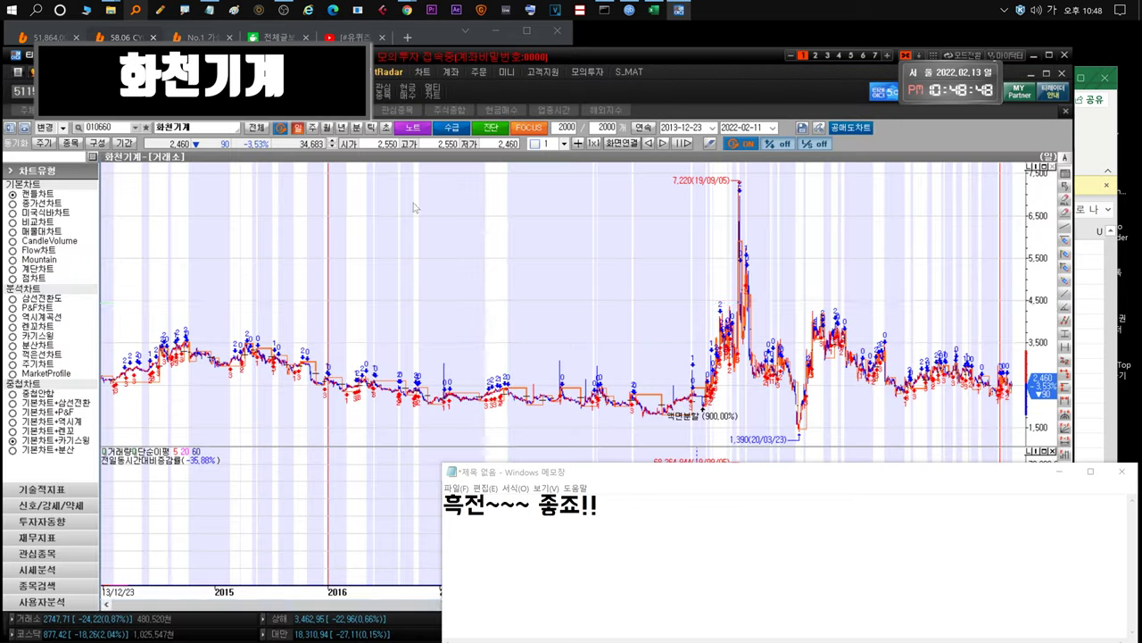
left_click(599, 506)
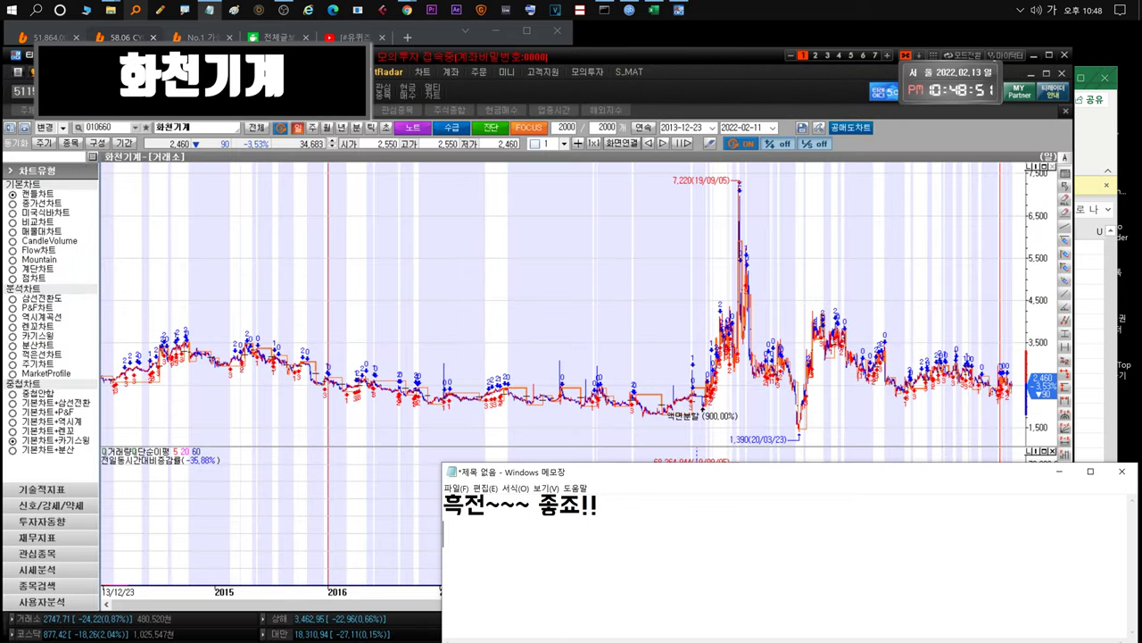
type("일단 정치테마로 엮였으니 ")
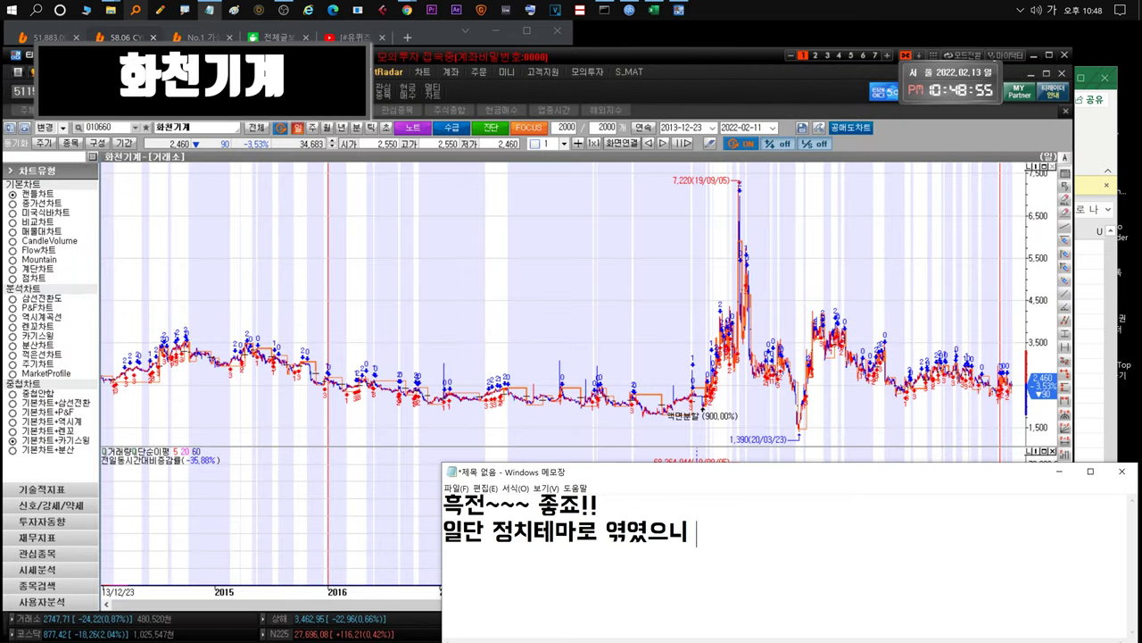
type("내려가면 매수...")
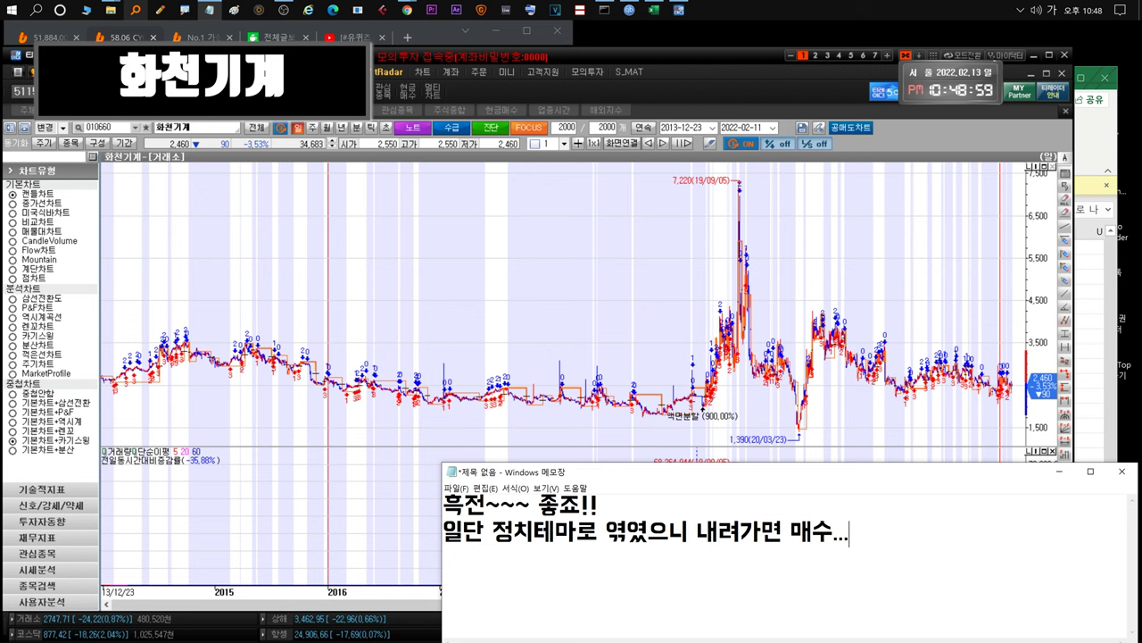